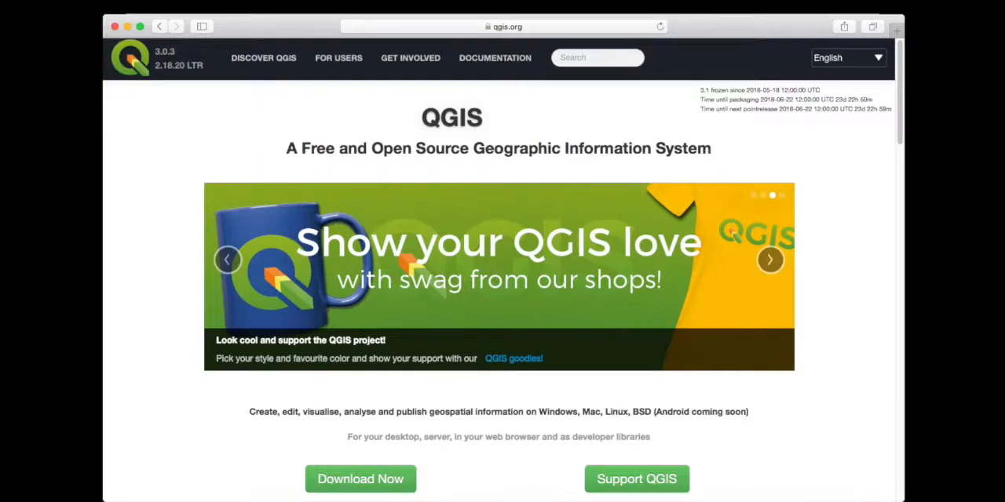
Open the QGIS download page and examine the long term release 2.18 installers for Mac OS X and Windows
left_click(374, 481)
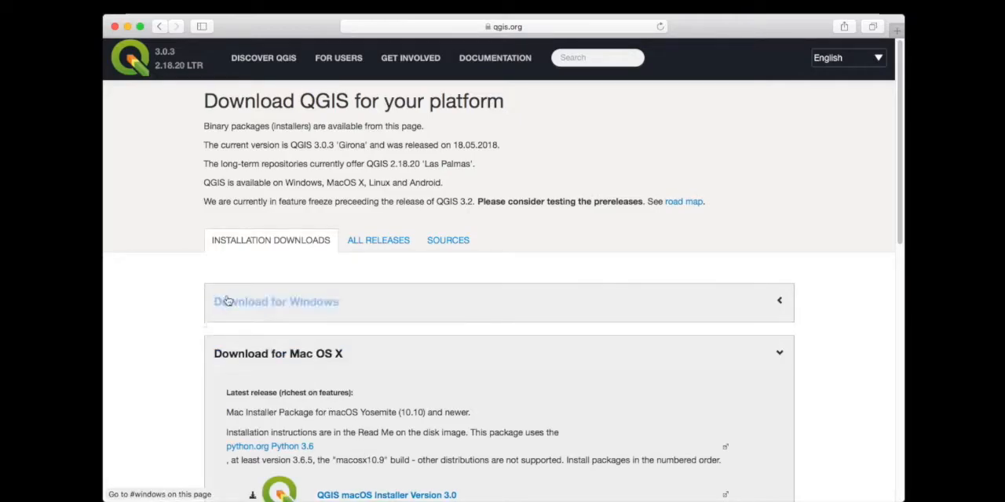
scroll(195, 304, "down", 15)
scroll(196, 303, "up", 5)
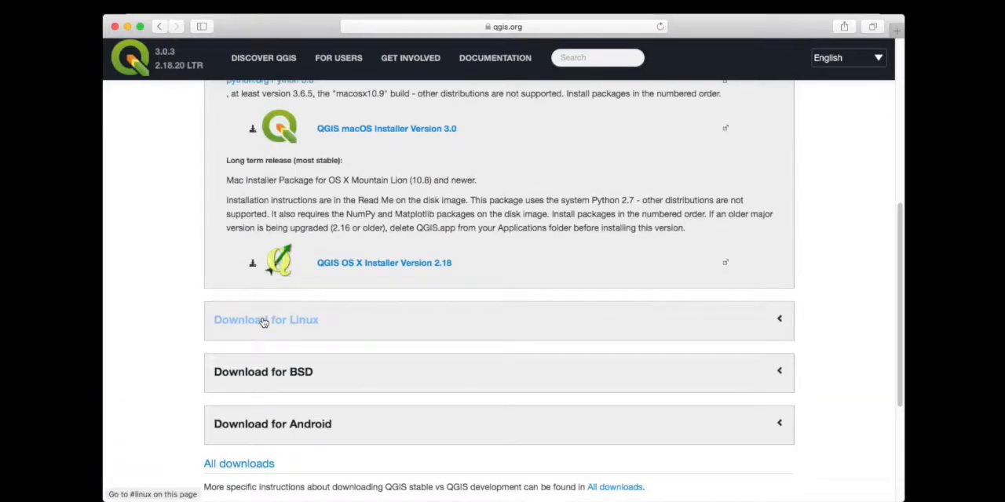
scroll(502, 329, "up", 5)
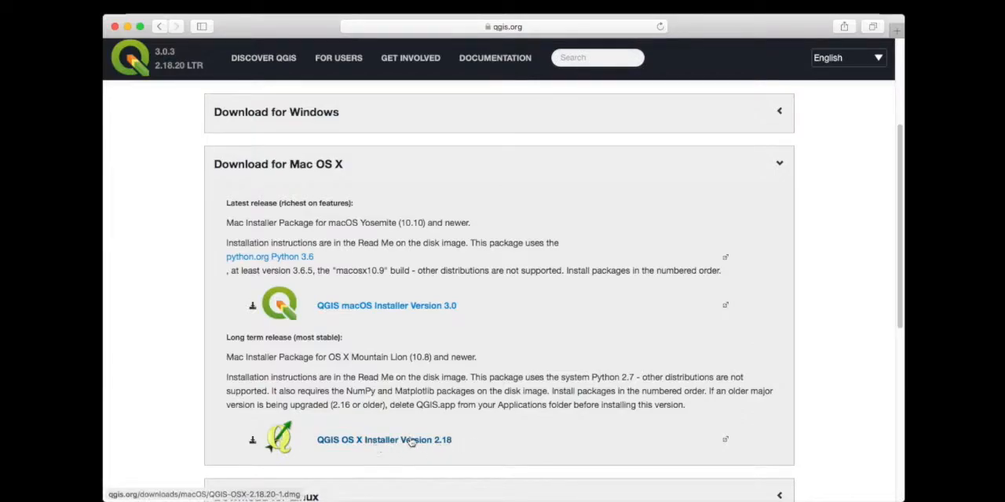
left_click(224, 338)
left_click_drag(224, 338, 348, 342)
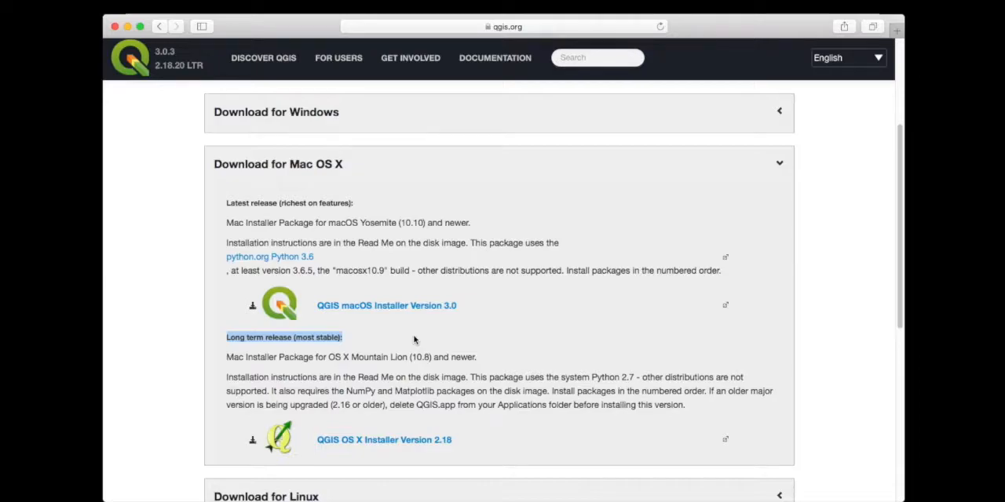
left_click(322, 111)
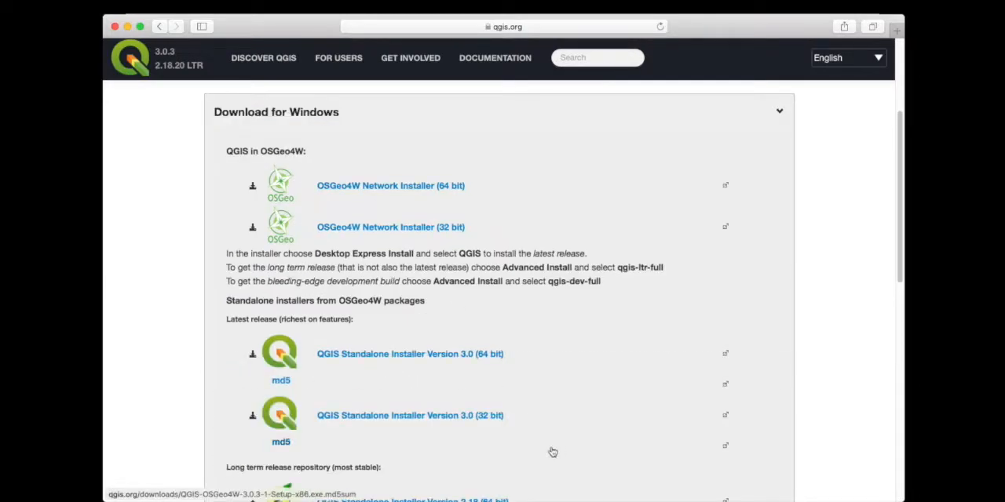
scroll(549, 450, "down", 5)
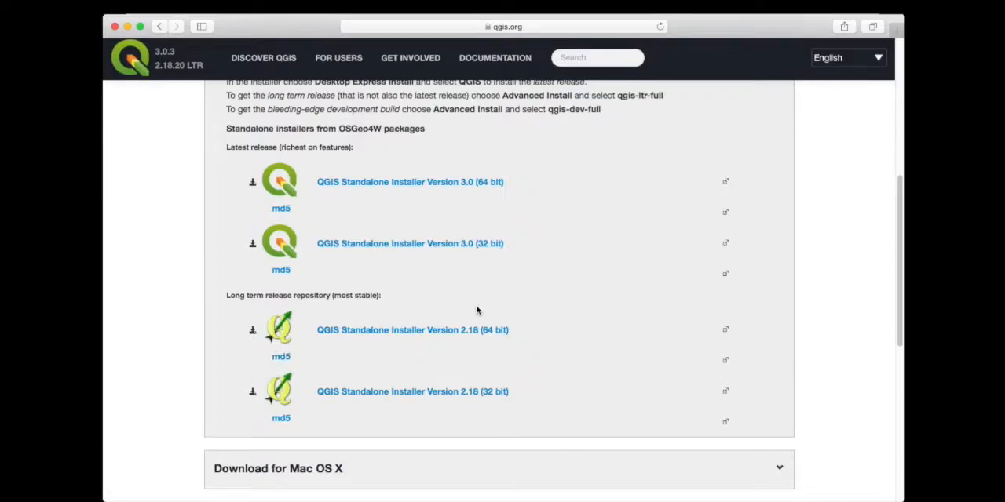
Switch to QGIS and start a new empty project
key("super+Tab")
key("super+Tab")
key("super+Tab")
key("super+shift+Tab")
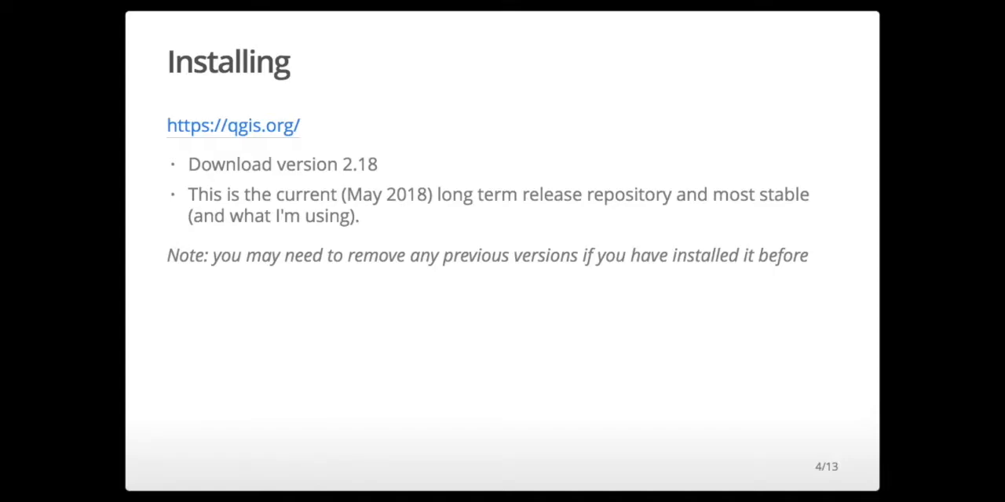
key("super+Tab")
key("super+Tab")
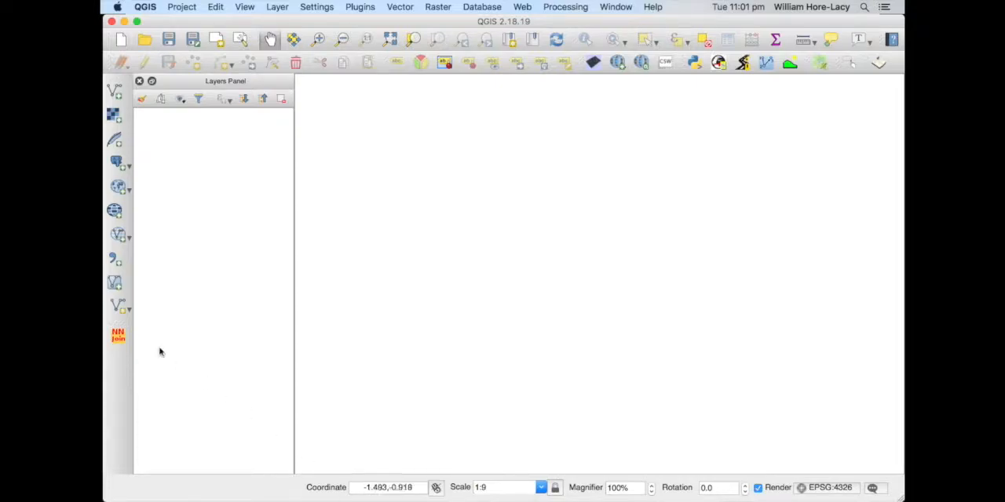
left_click(184, 8)
left_click(196, 22)
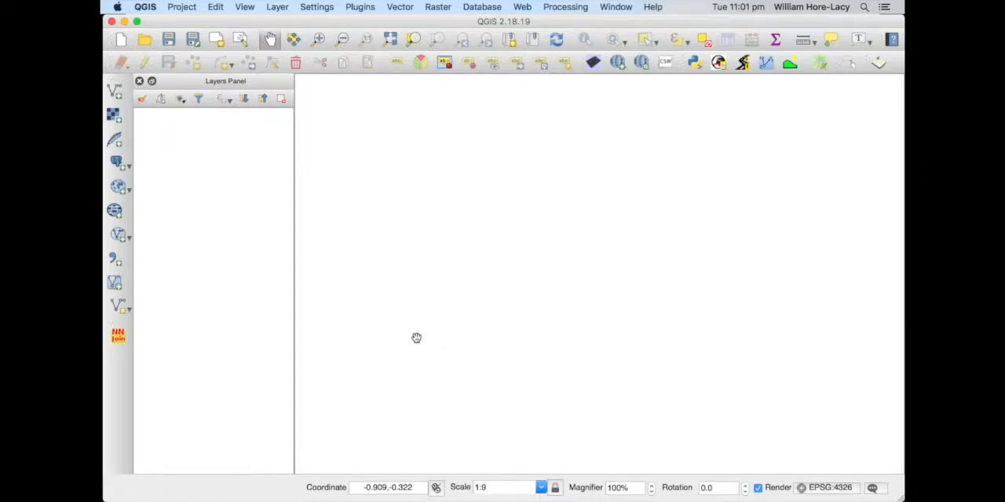
Search the plugin manager for "quickma" and view the details of the QuickMapServices plugin
left_click(358, 6)
left_click(376, 24)
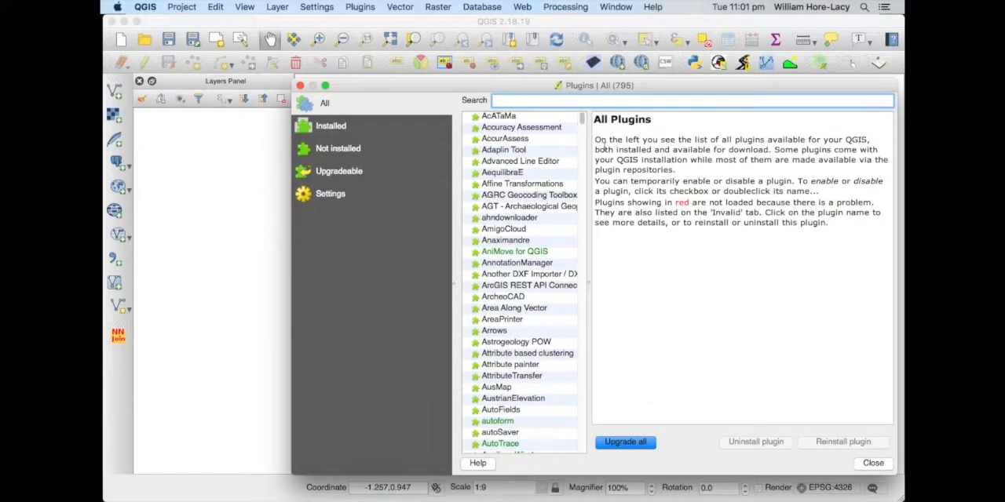
left_click_drag(490, 86, 342, 49)
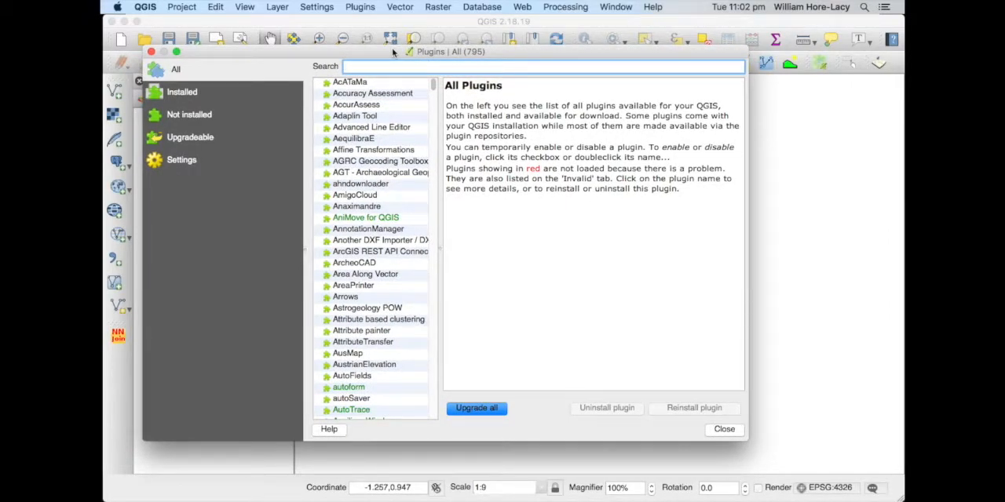
type("quickma")
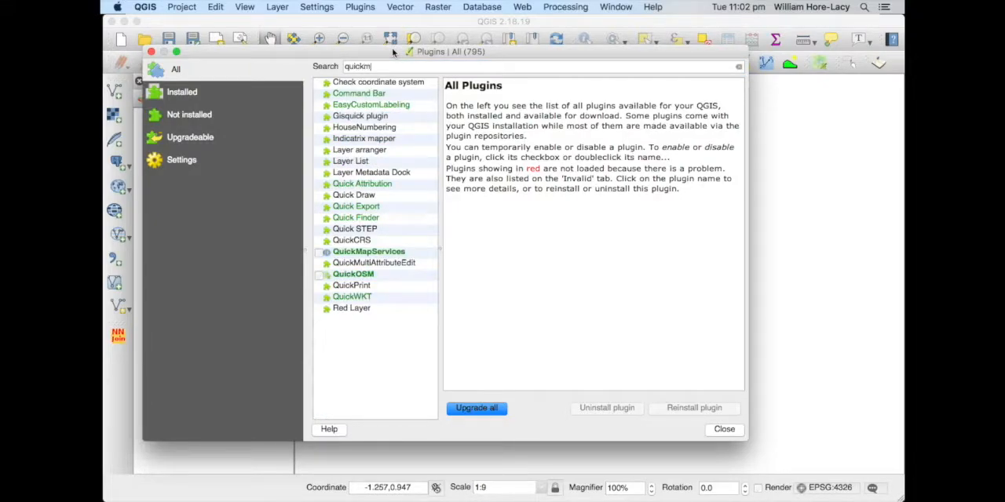
left_click(352, 84)
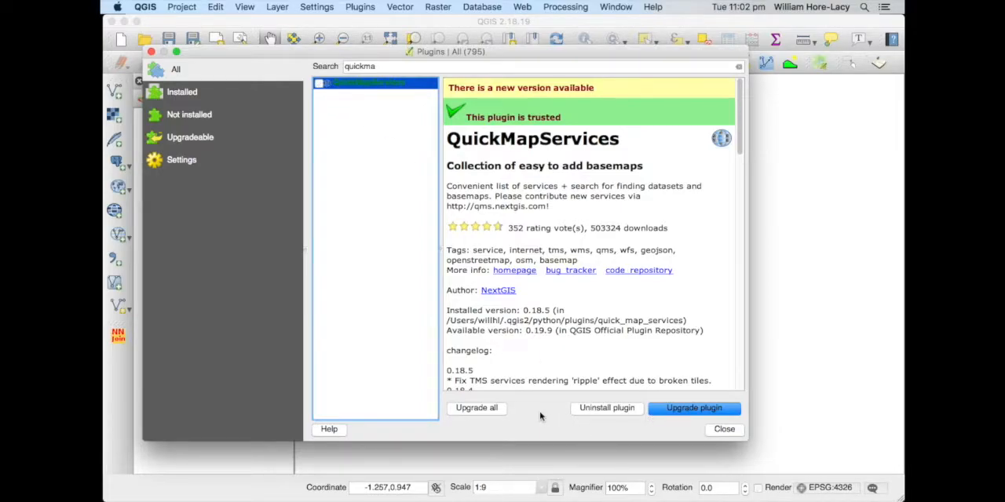
left_click(724, 430)
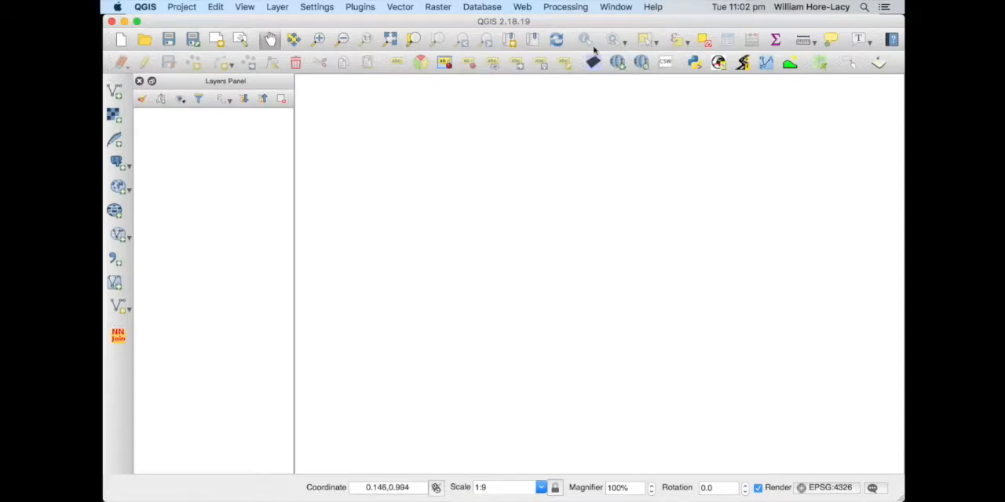
Add the OSM Standard basemap to the project through QuickMapServices
left_click(523, 7)
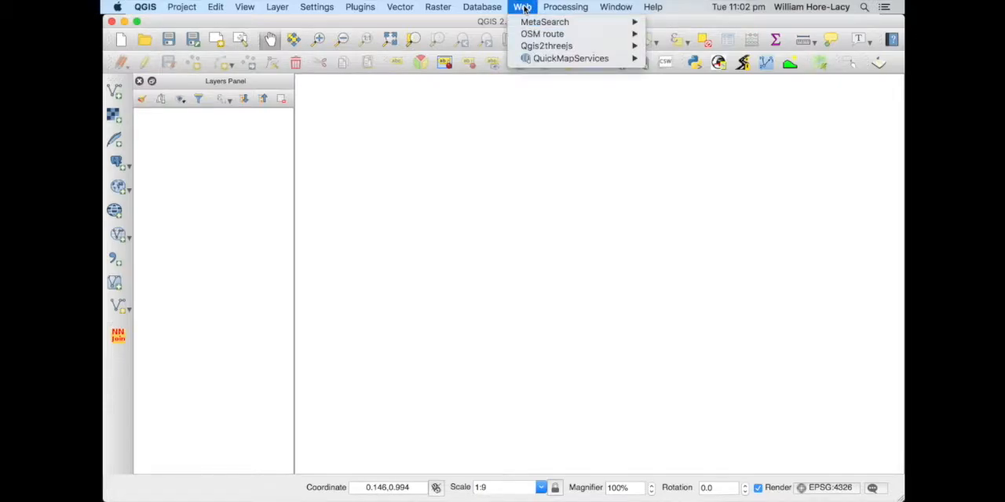
mouse_move(570, 63)
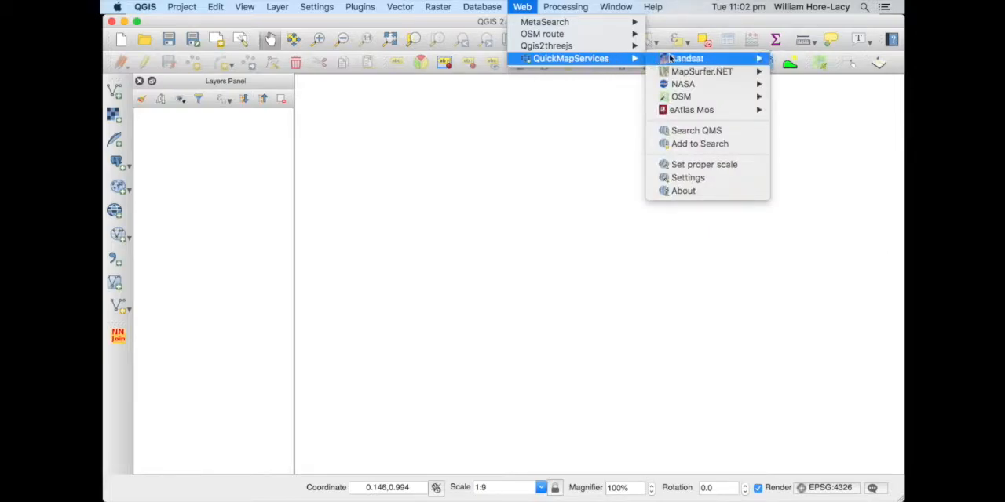
mouse_move(683, 99)
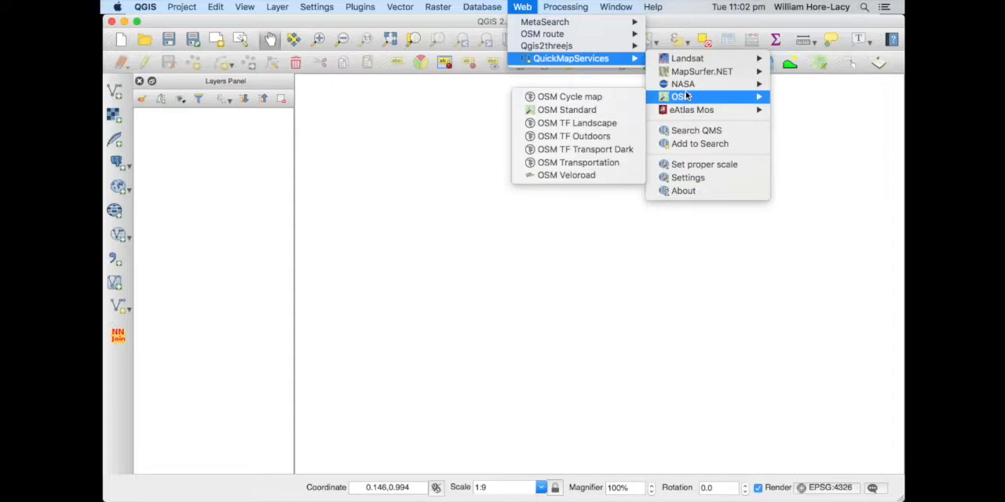
left_click(604, 114)
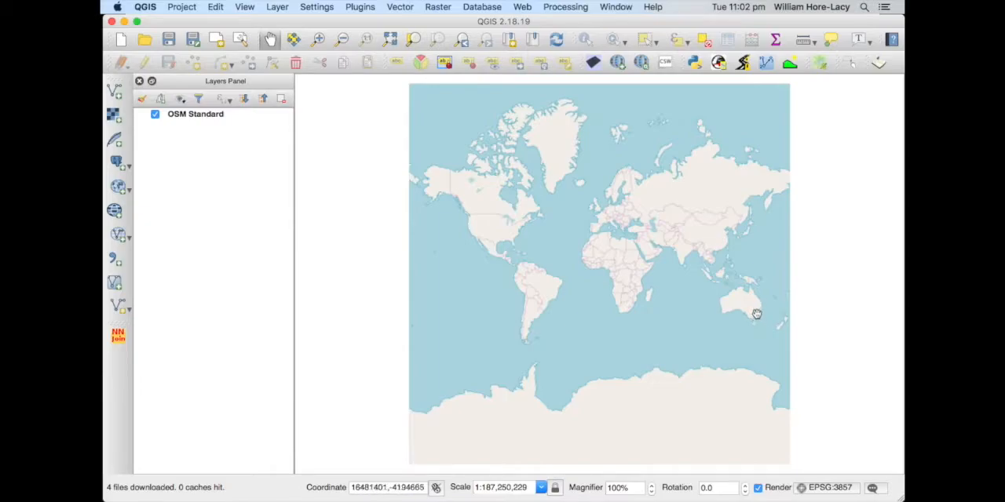
scroll(753, 319, "up", 2)
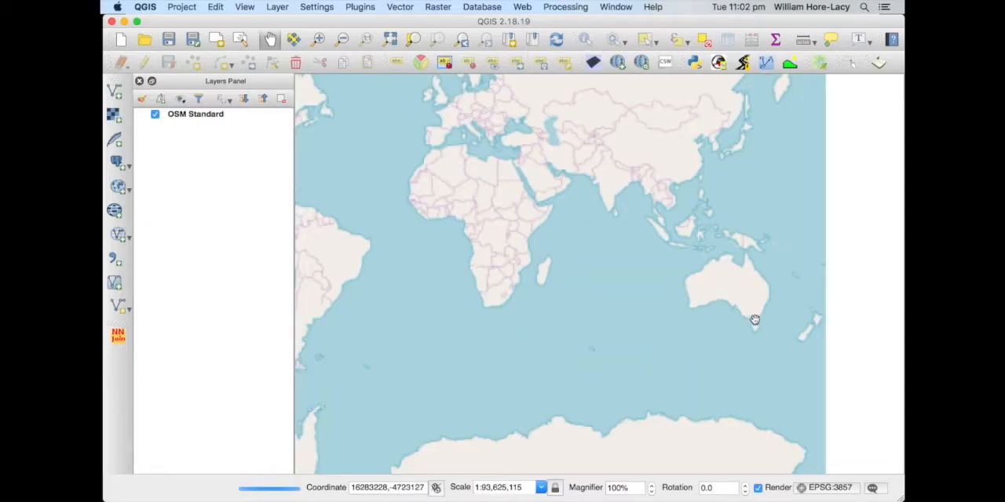
scroll(755, 316, "up", 4)
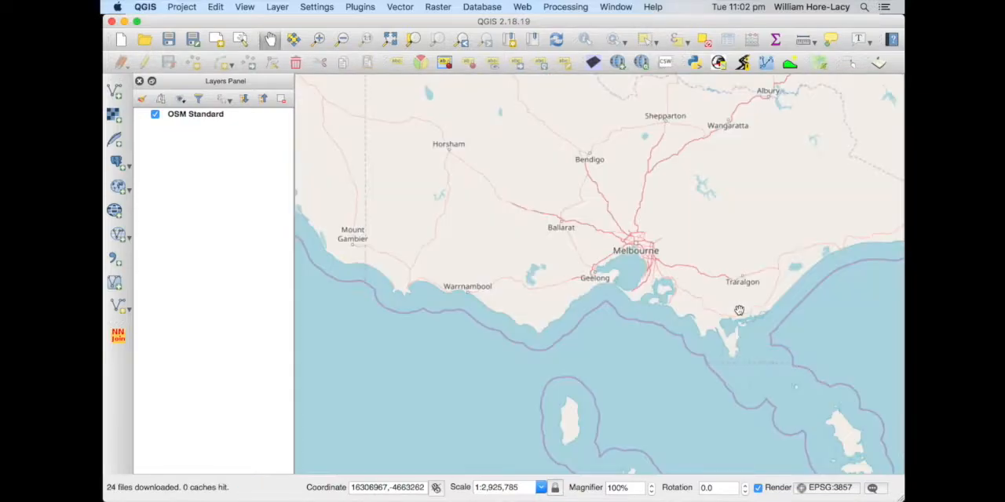
scroll(673, 239, "up", 2)
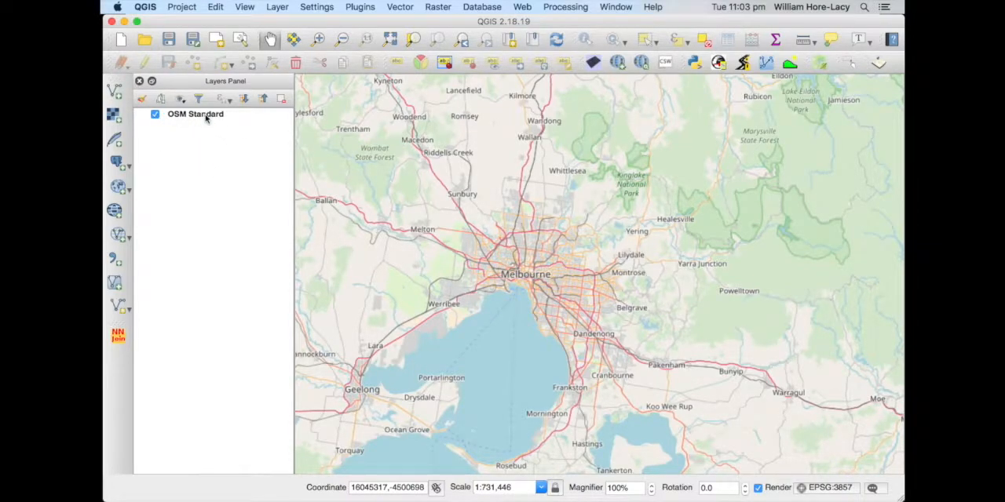
Turn the OSM Standard layer off and on again and look through the available OSM basemaps
left_click(154, 116)
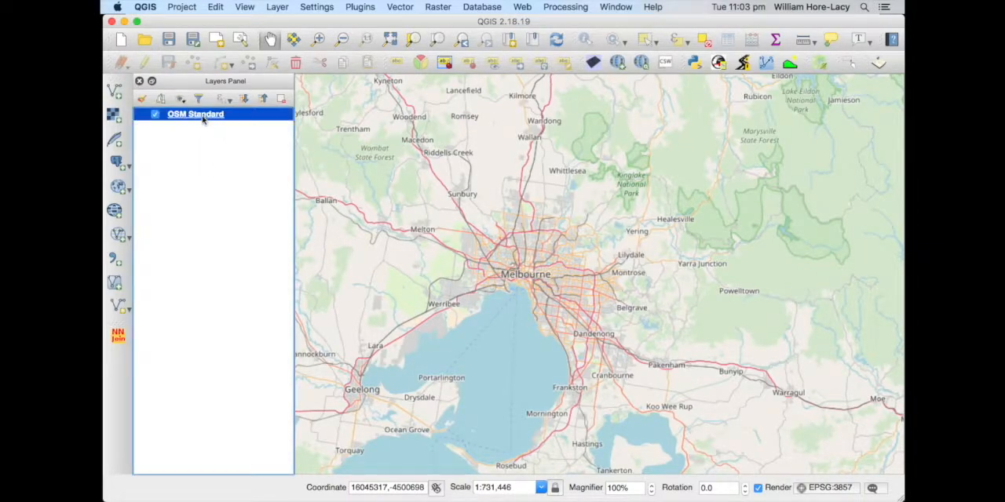
left_click(154, 117)
left_click(154, 116)
left_click(619, 64)
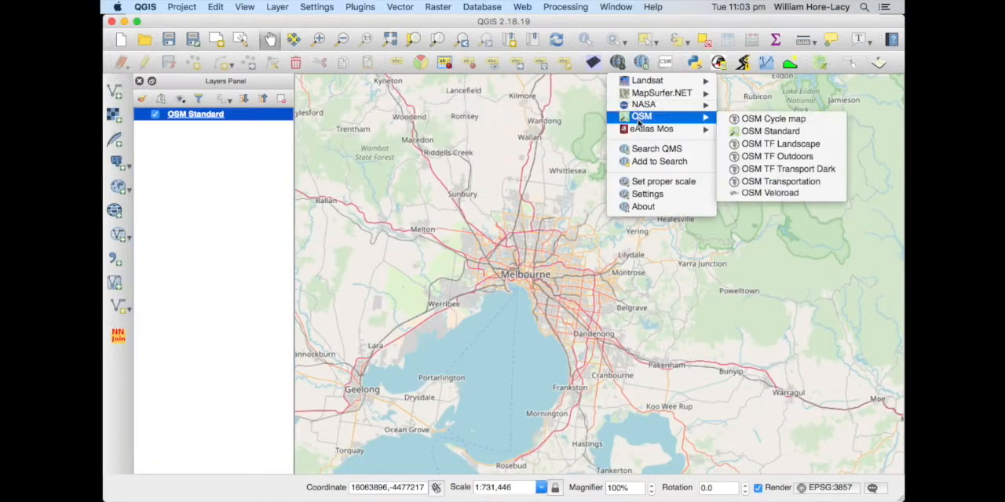
left_click(620, 63)
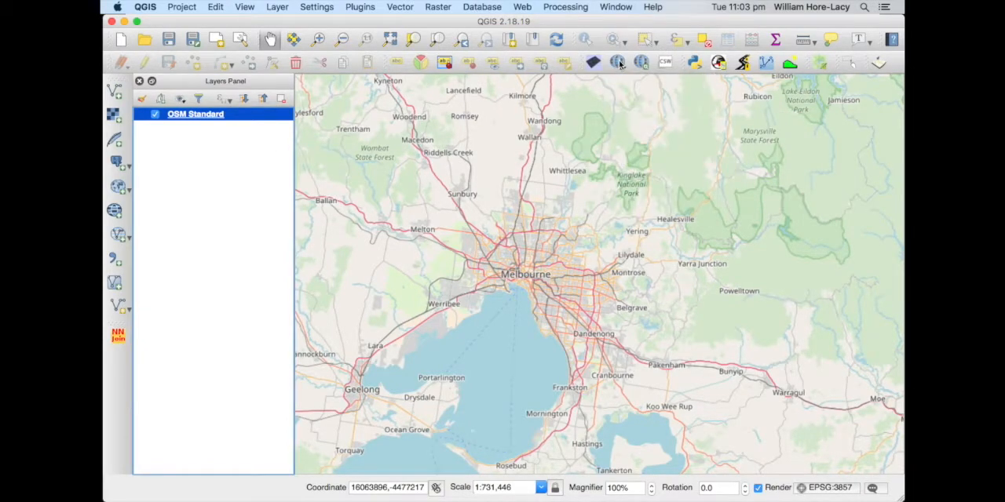
Search the QMS catalogue for "google" and add the Google Maps and Google Satellite basemaps, clearing the search
left_click(641, 63)
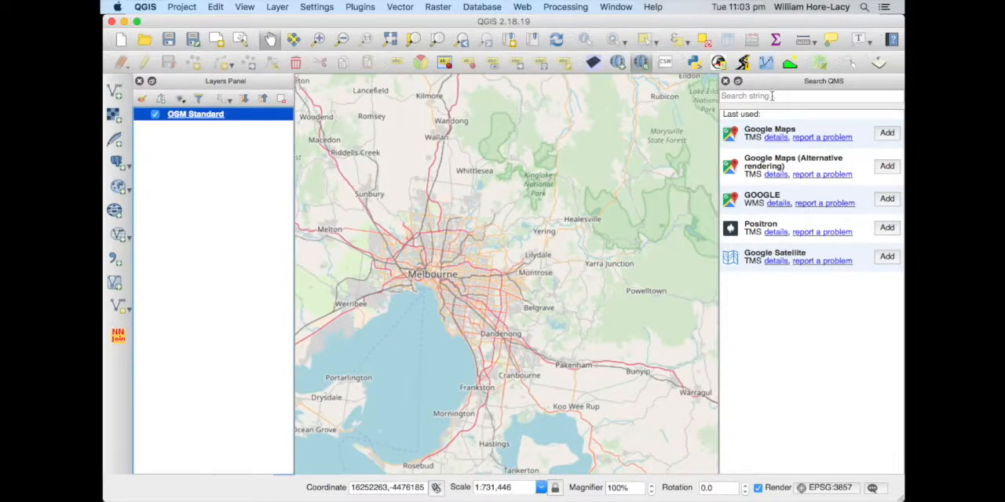
left_click(778, 96)
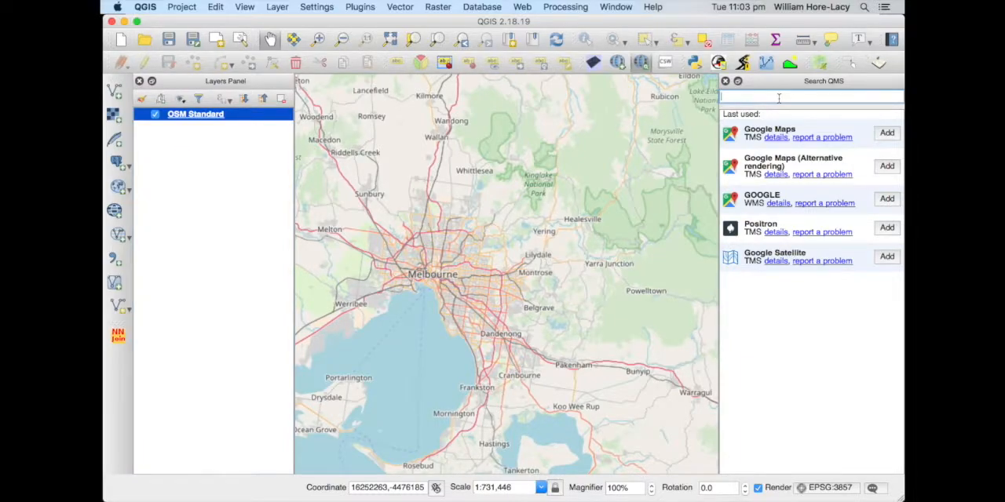
type("google")
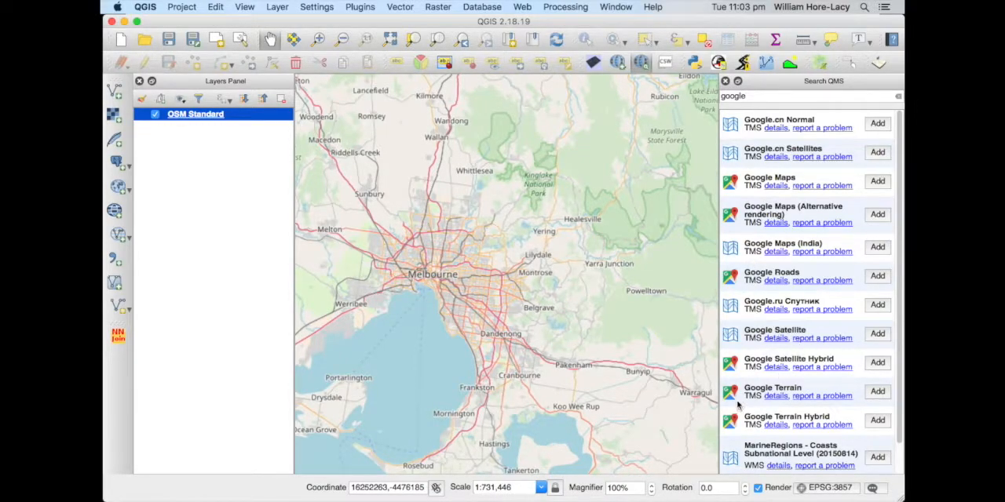
left_click(878, 182)
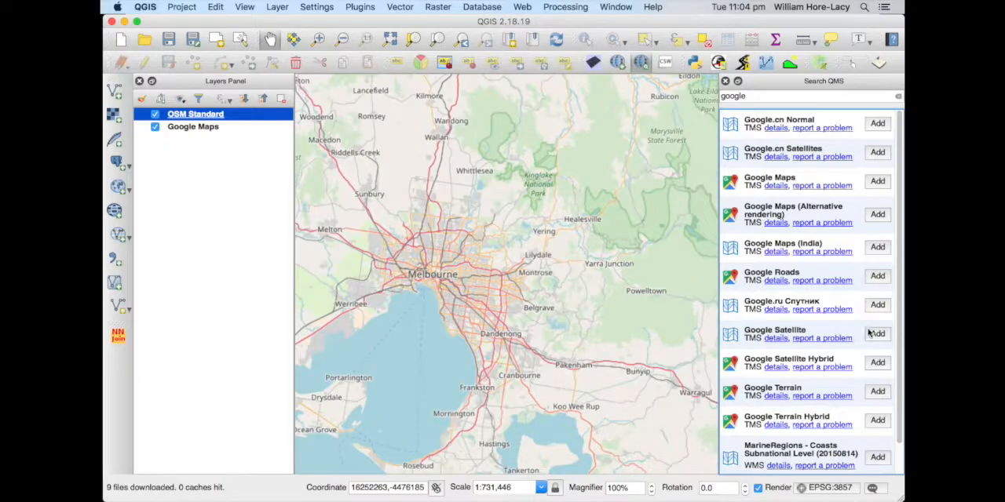
left_click(878, 335)
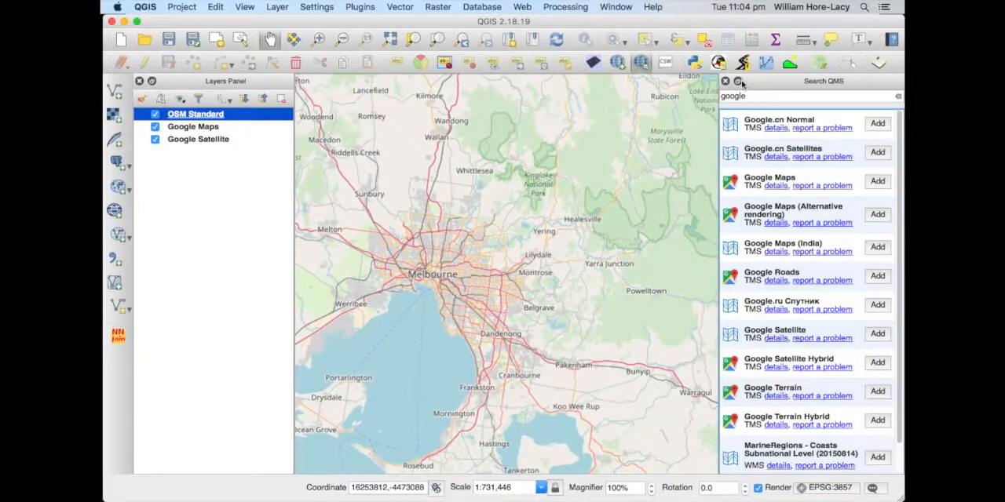
left_click(899, 97)
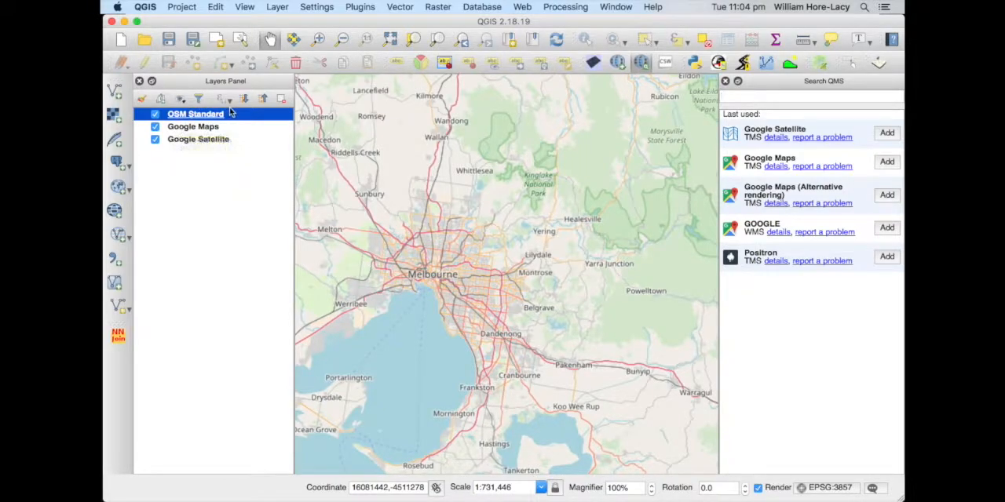
Move the Google Satellite layer above Google Maps and hide the OSM Standard, Google Satellite and Google Maps layers
left_click(155, 115)
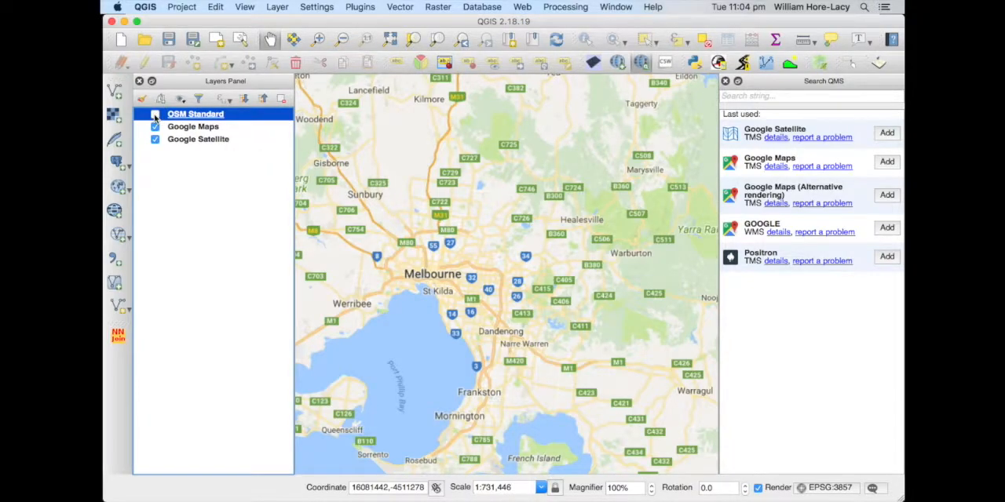
mouse_move(183, 143)
left_mouse_down()
mouse_move(177, 118)
mouse_move(182, 126)
left_mouse_up()
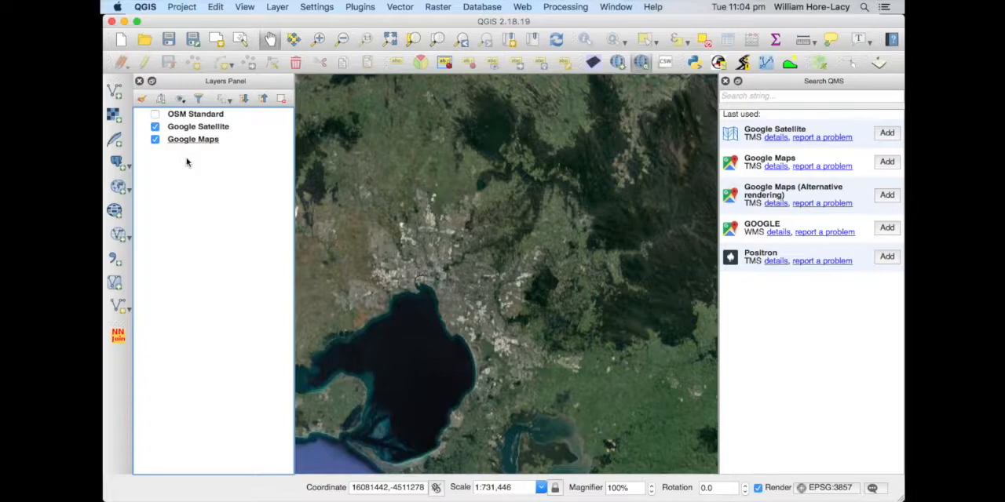
left_click(155, 126)
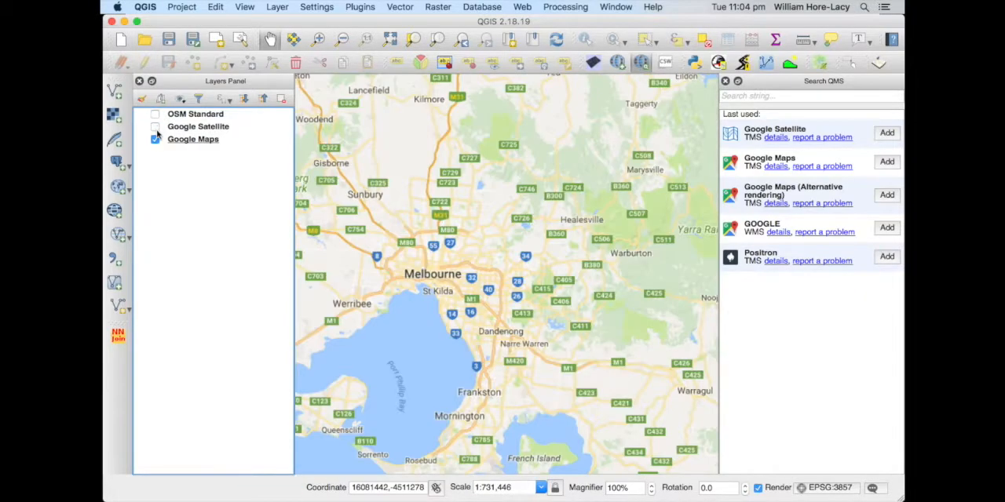
left_click(155, 139)
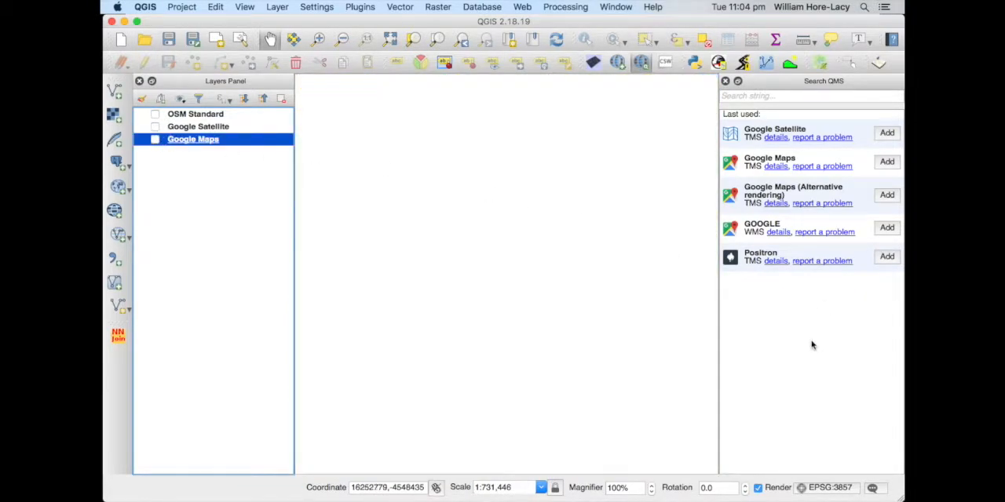
Look through the QMS catalogue results for "esri", clear the search, and add the Positron basemap to the project
left_click(766, 94)
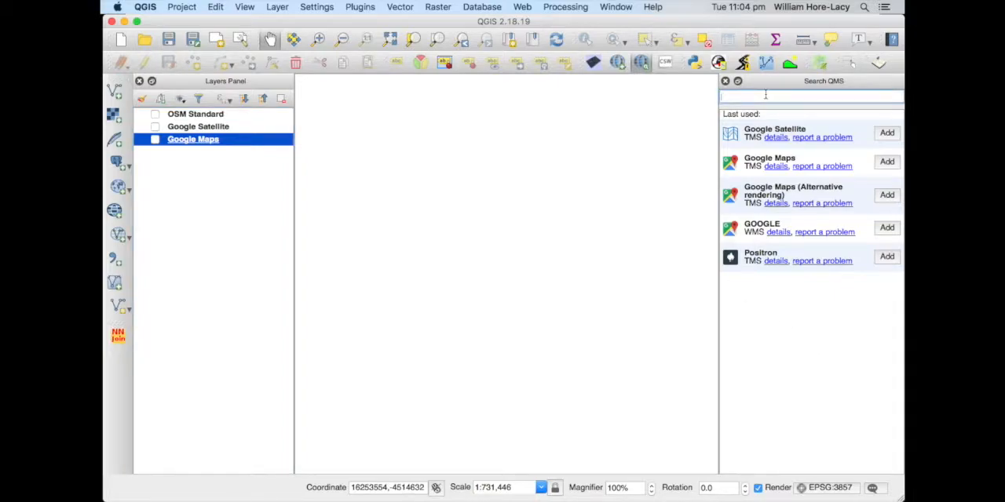
type("esri")
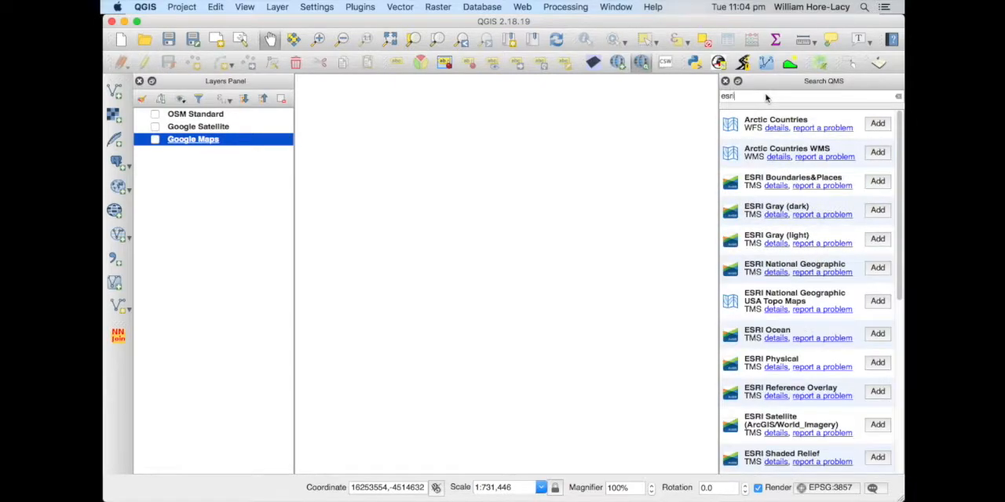
scroll(826, 230, "down", 10)
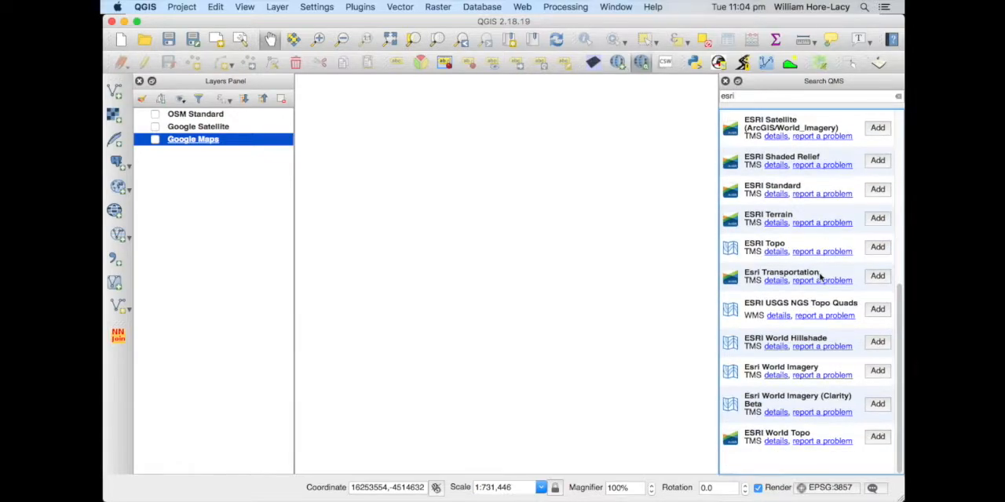
scroll(820, 271, "up", 10)
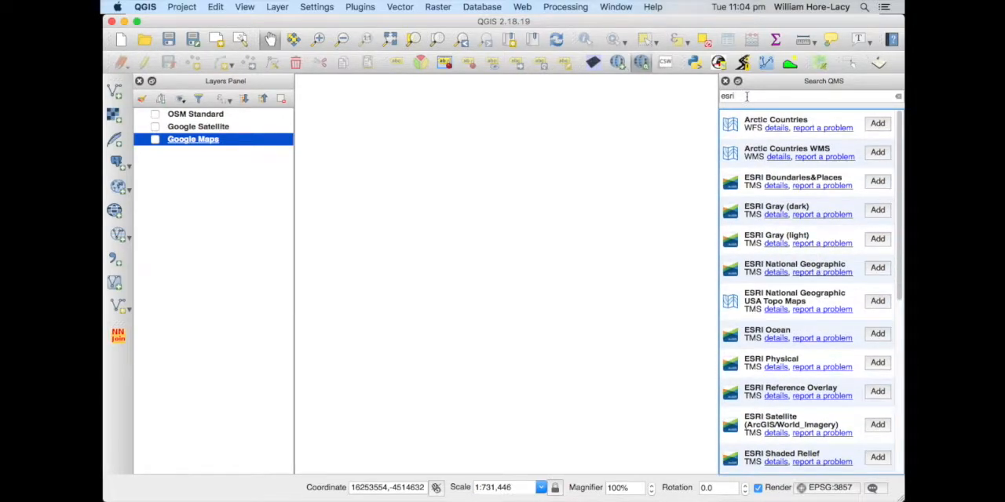
left_click_drag(757, 97, 707, 97)
left_click(898, 95)
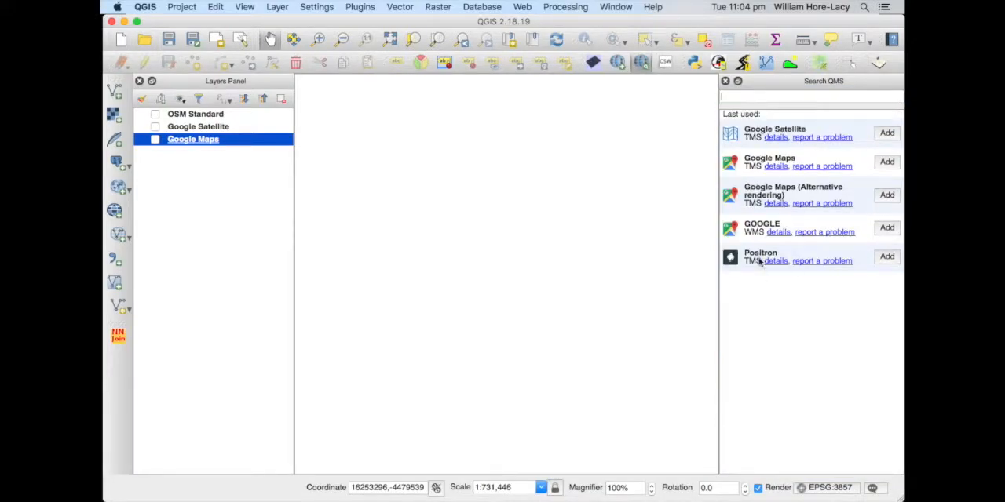
left_click(887, 256)
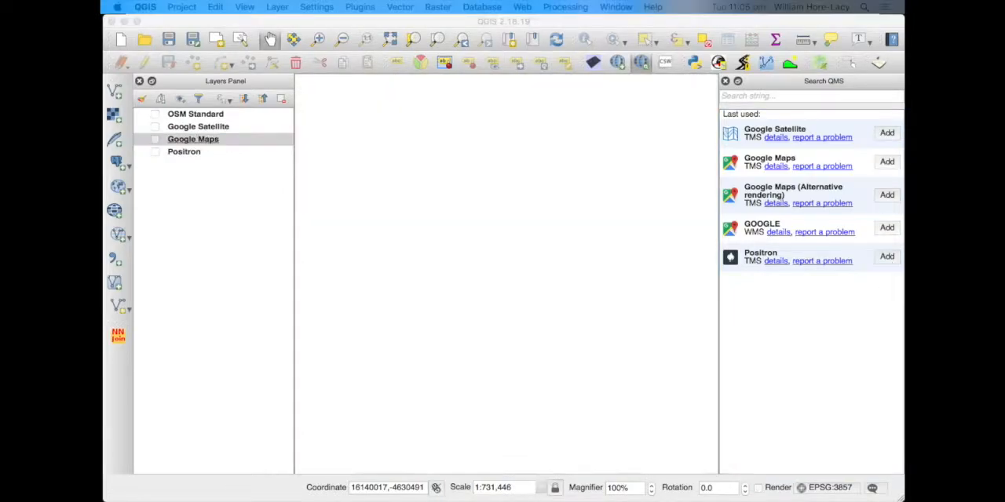
Switch to Firefox and search Victoria's open data directory for "Vicmap transport road"
key("super+Tab")
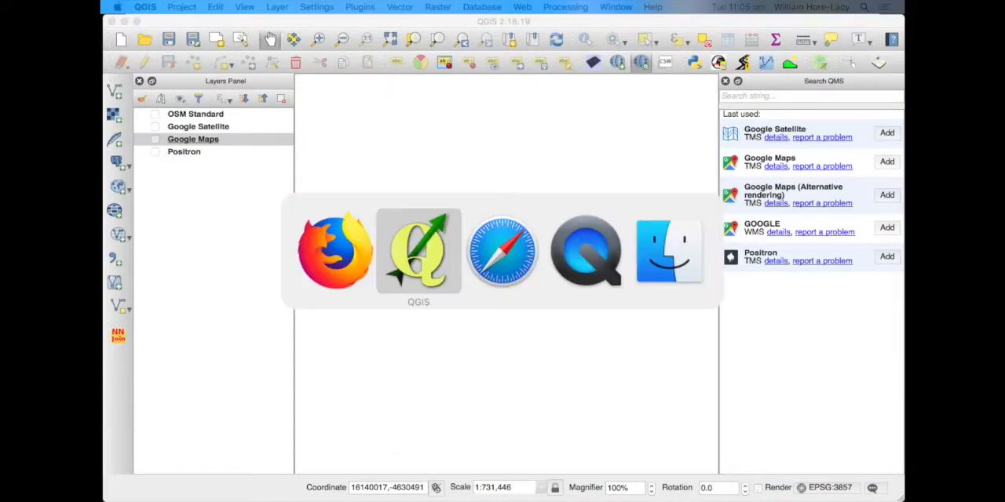
key("super+shift+Tab")
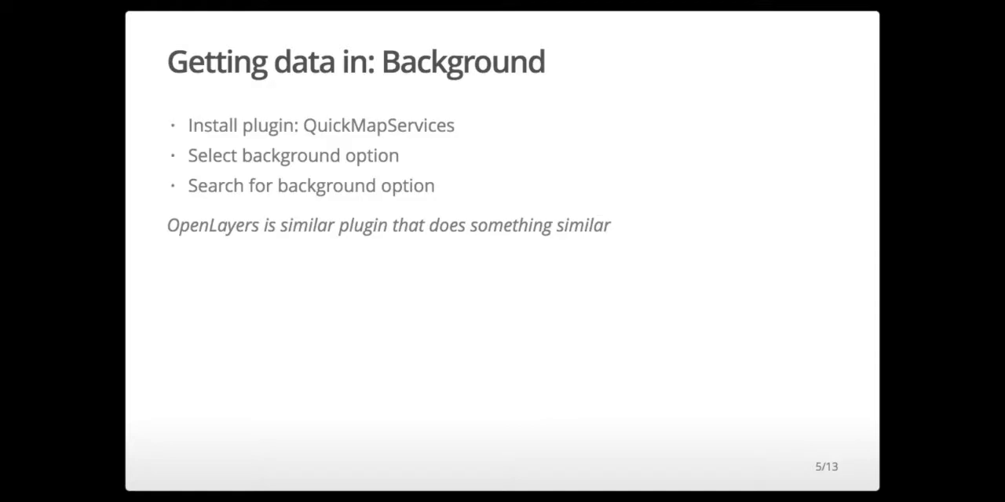
key("super+Tab")
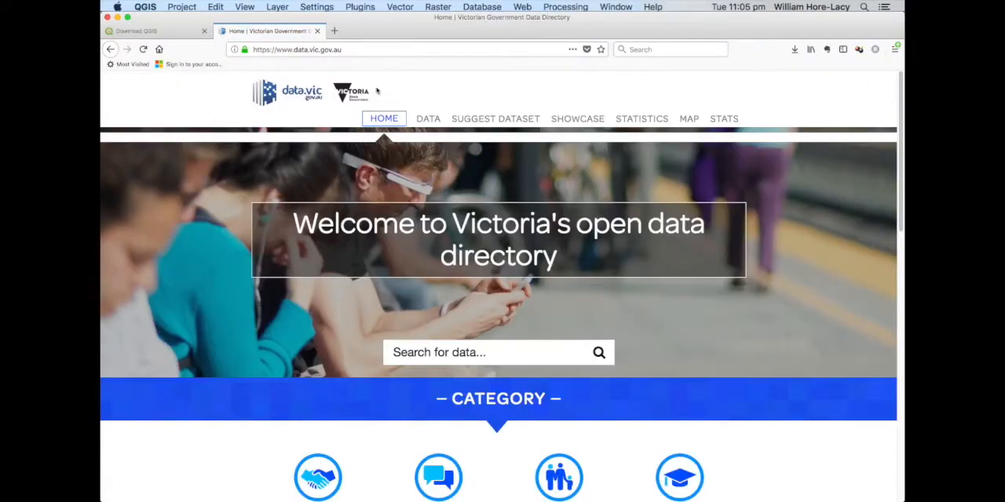
left_click(536, 356)
type("Vic")
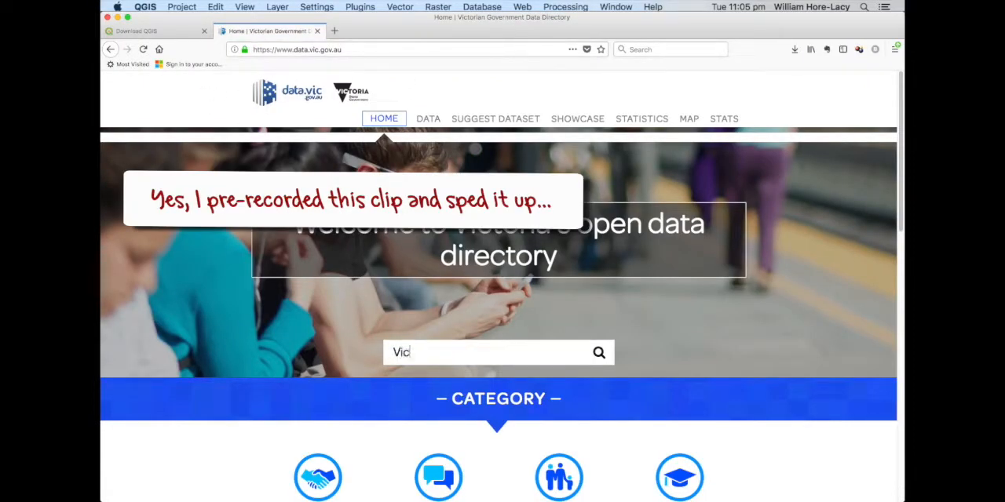
type("map transport road")
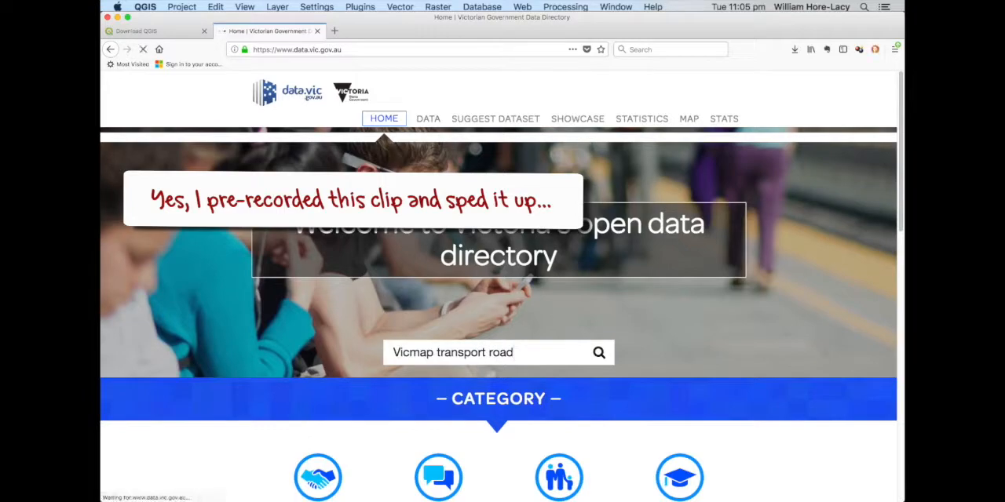
key("Return")
scroll(630, 317, "down", 3)
scroll(630, 317, "down", 4)
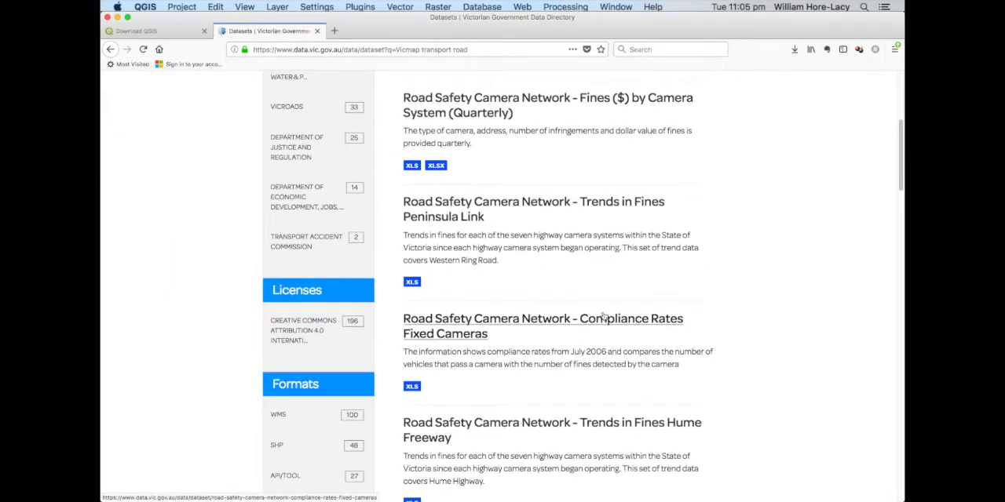
Filter the datasets to the SHP format and open the "Vicmap Transport Scale: Various" dataset
left_click(310, 445)
scroll(720, 301, "down", 10)
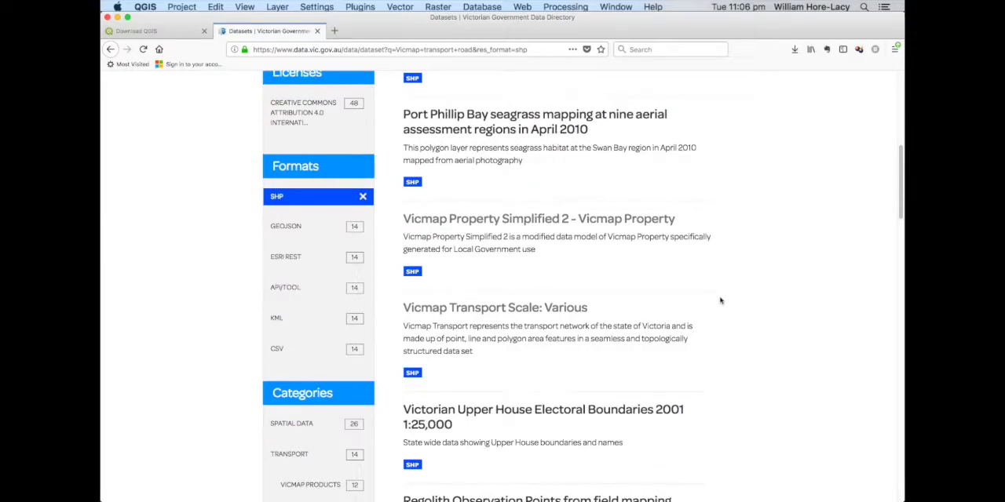
left_click(479, 308)
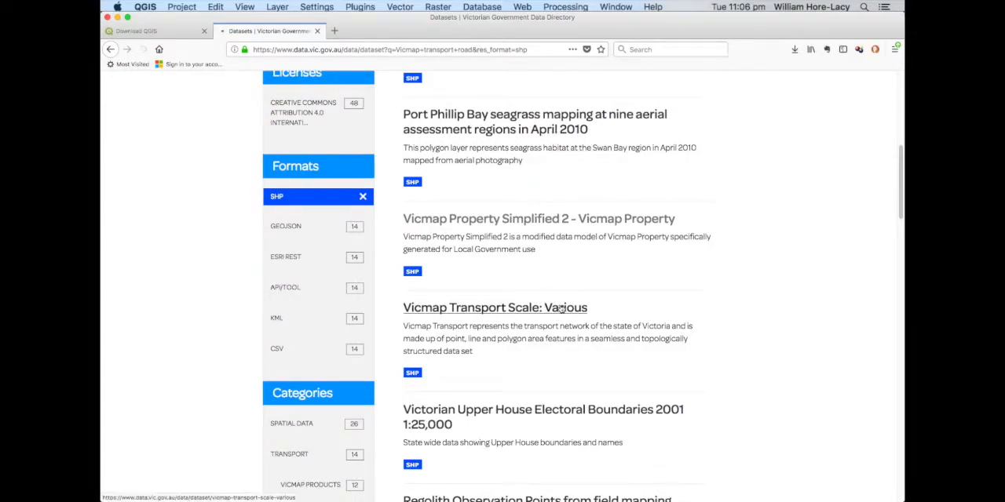
Order the Vicmap Transport resource, accepting the terms of use, entering the contact e-mail address and continuing the order
scroll(739, 305, "down", 10)
left_click(662, 226)
left_click(658, 255)
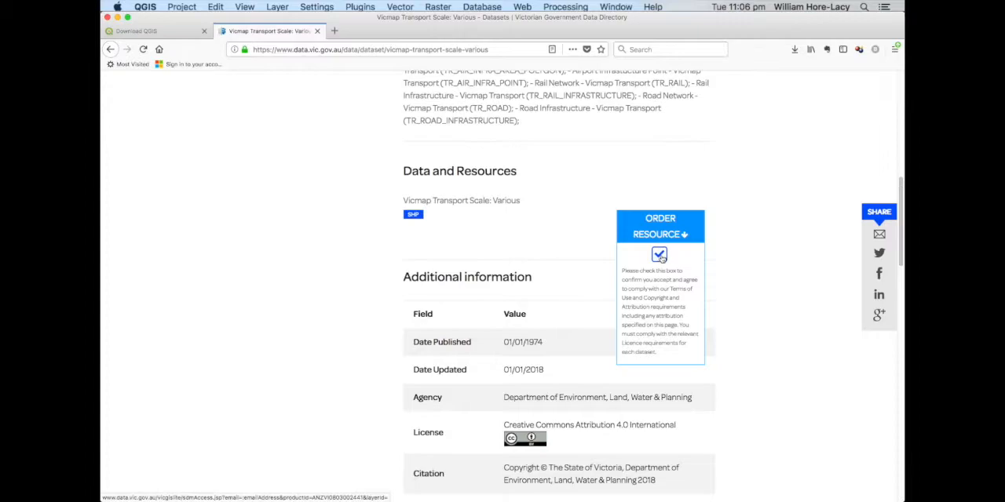
left_click(508, 304)
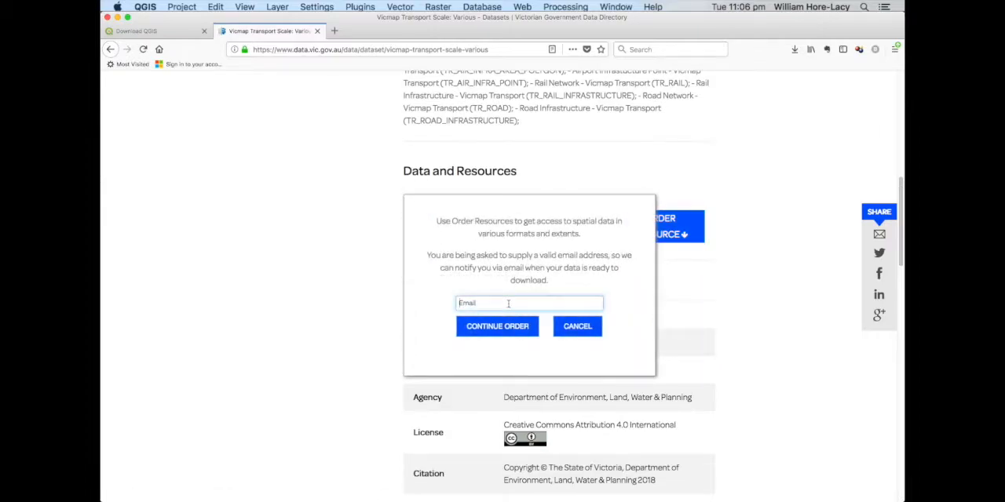
type("...")
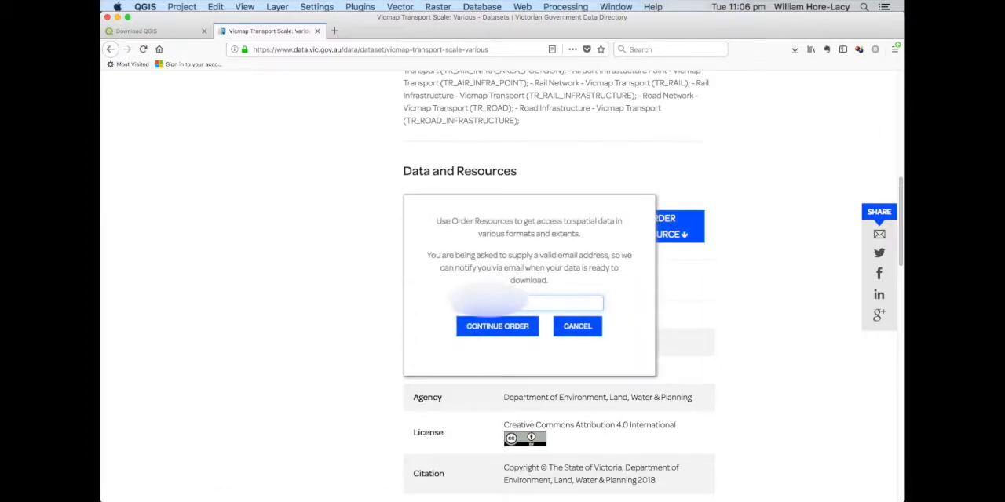
left_click(498, 326)
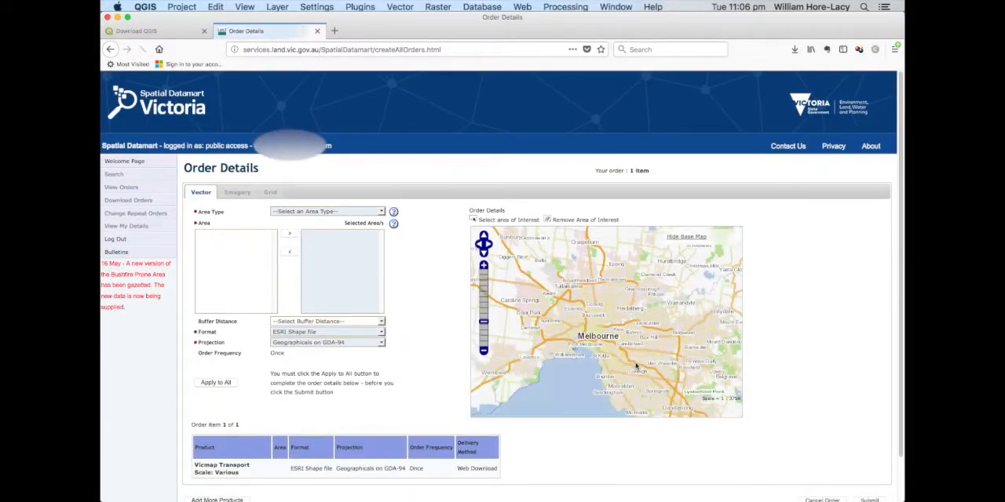
Set the order's area type to Local Government Area and add WHITEHORSE to the selected areas
left_click(382, 212)
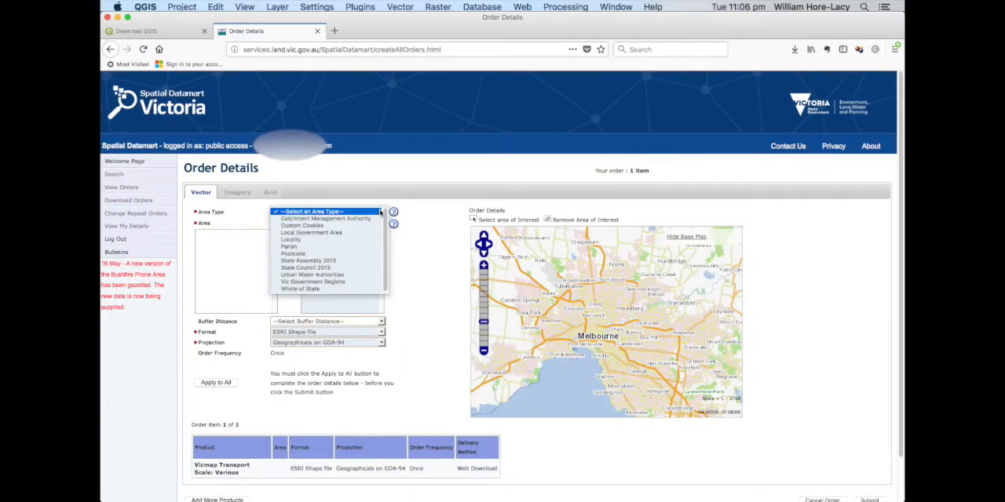
left_click(295, 232)
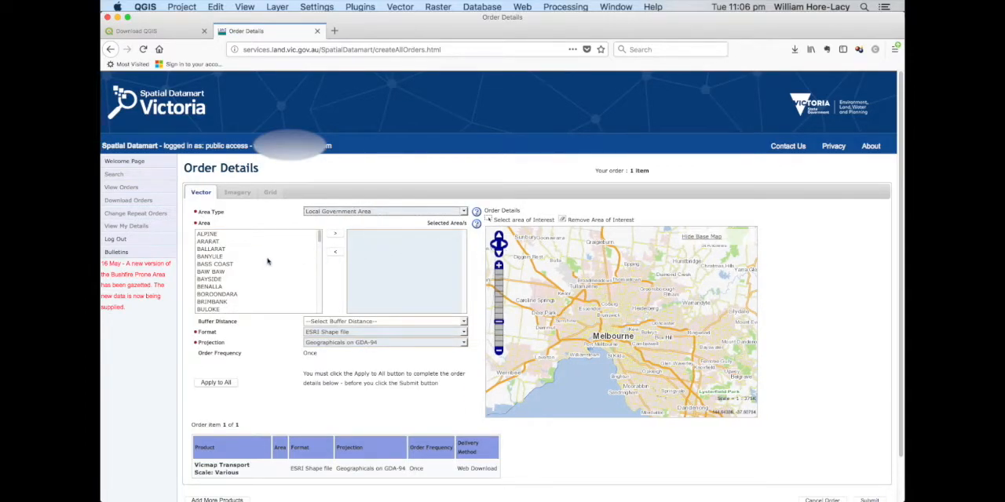
scroll(267, 261, "down", 2)
scroll(267, 262, "down", 8)
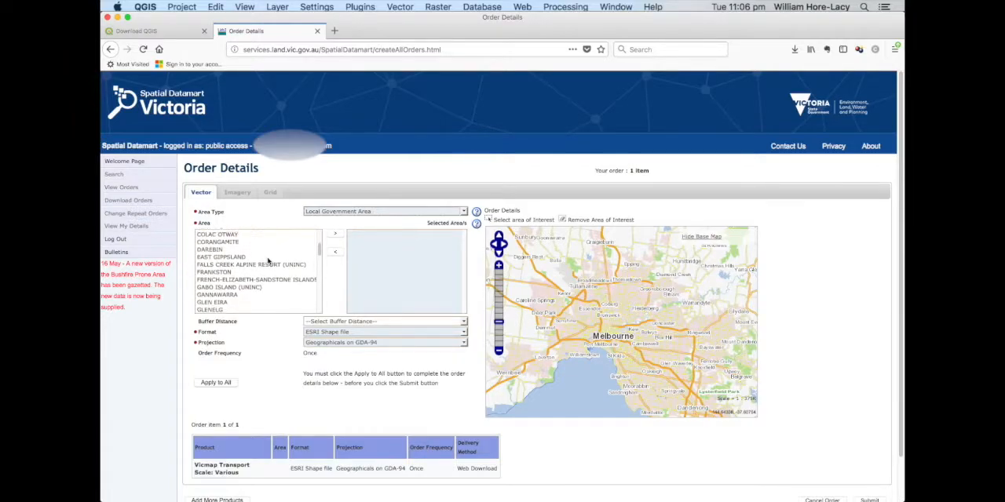
scroll(267, 261, "down", 15)
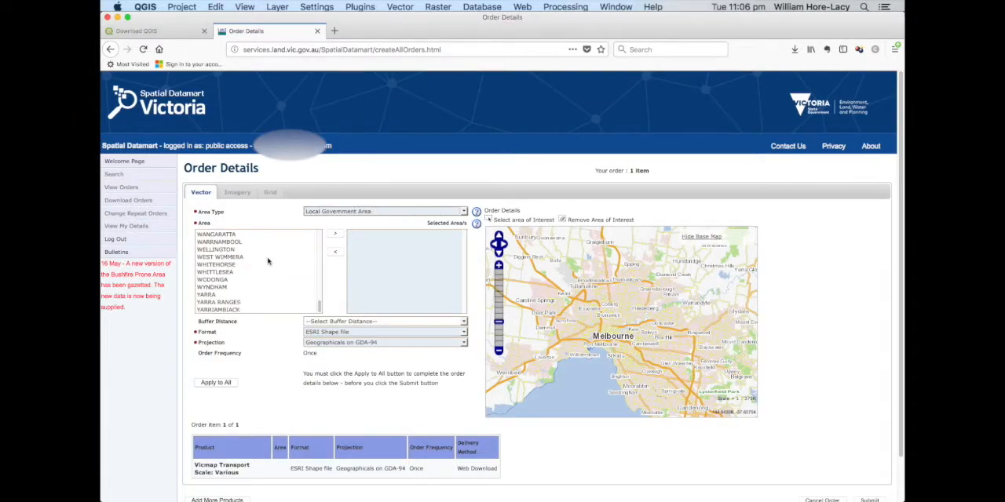
left_click(237, 265)
left_click(336, 236)
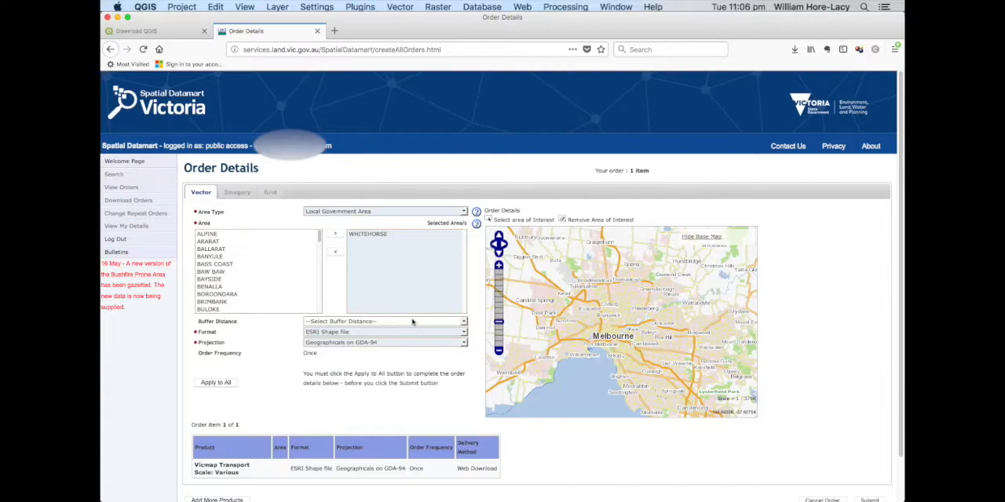
Apply the area settings to all order items, then submit and confirm the Vicmap Transport order
left_click(228, 383)
scroll(722, 464, "down", 1)
left_click(870, 475)
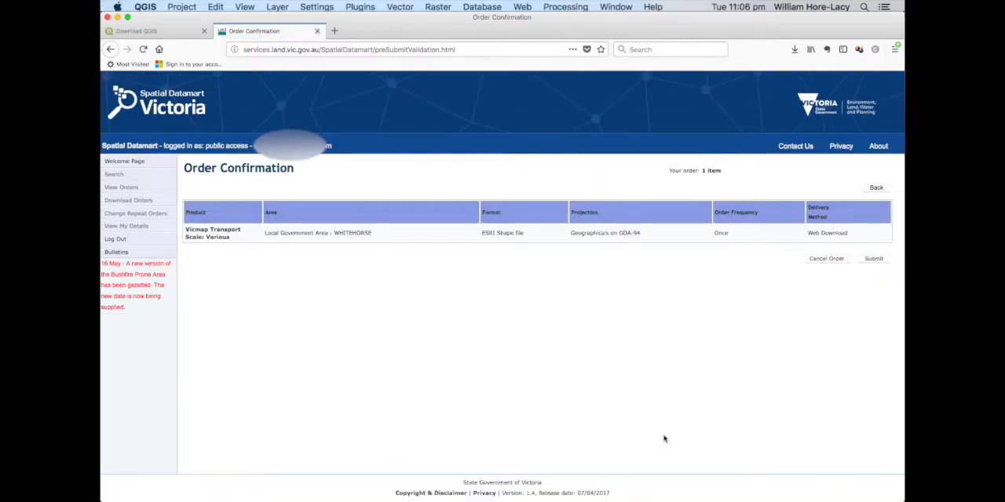
left_click(876, 260)
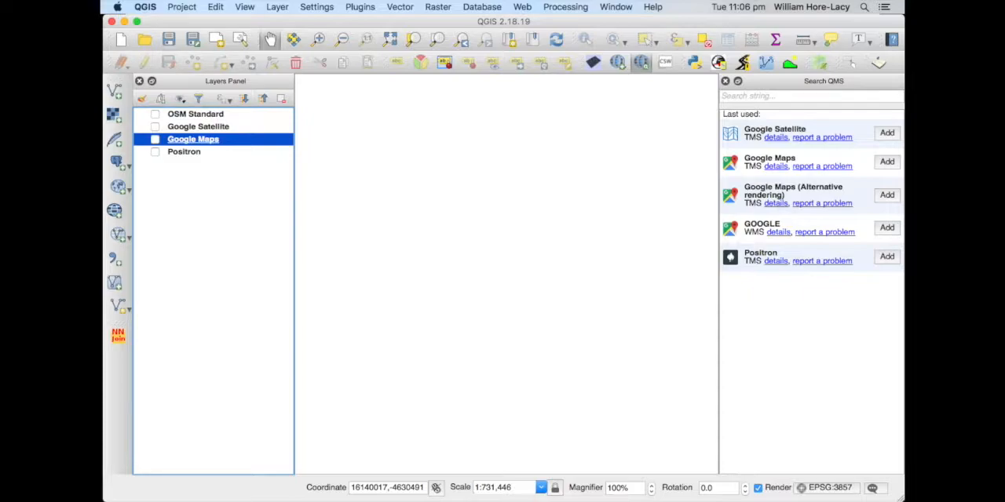
In QGIS, start adding a vector layer and browse through SDM502152_VMTRANS, ll_gda94, shape, lga_polygon and whitehorse to the VMTRANS folder
left_click(115, 91)
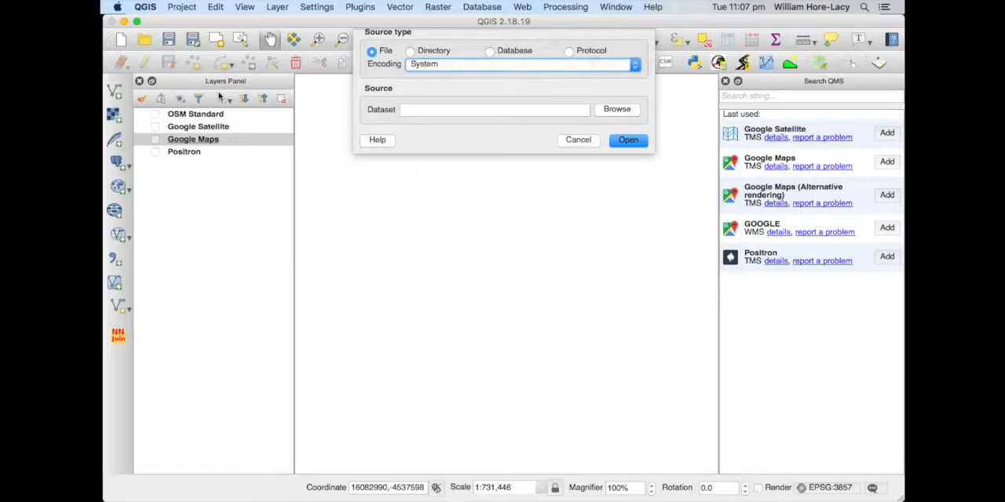
left_click(617, 109)
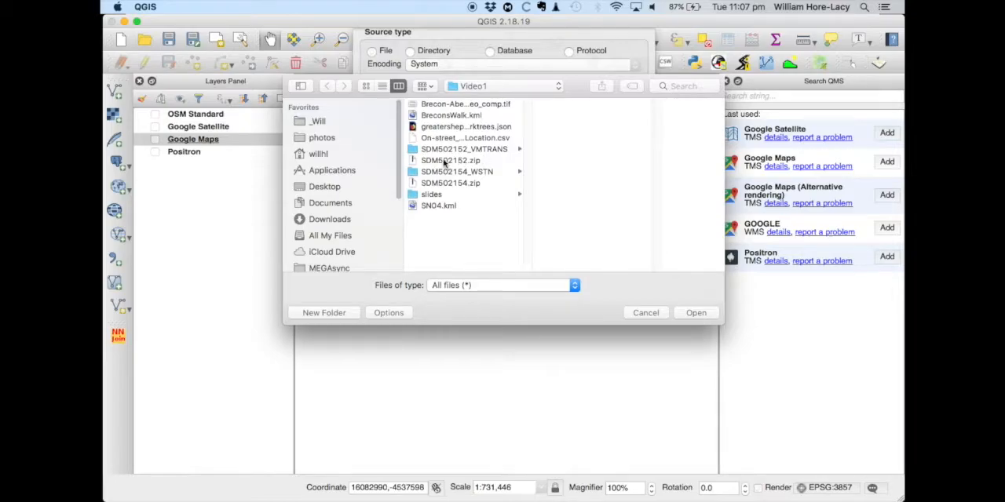
left_click(444, 161)
left_click(441, 150)
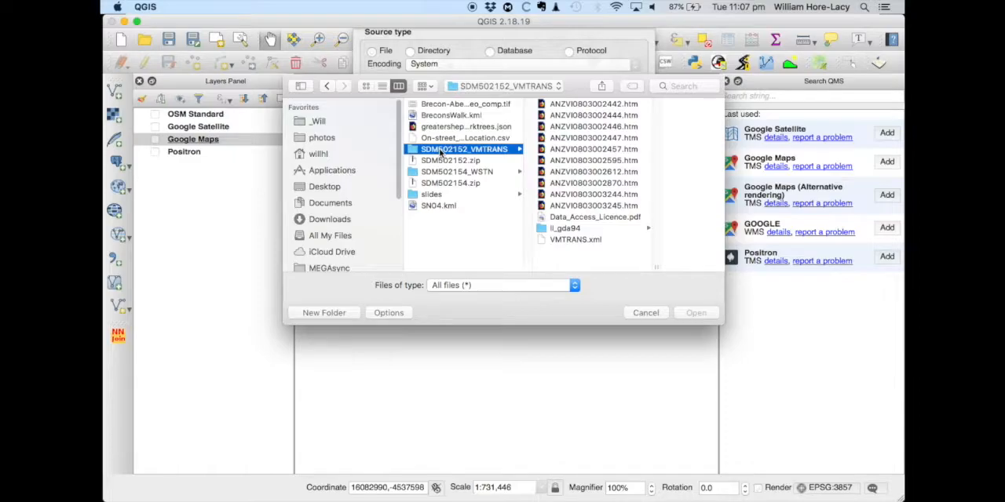
left_click(579, 229)
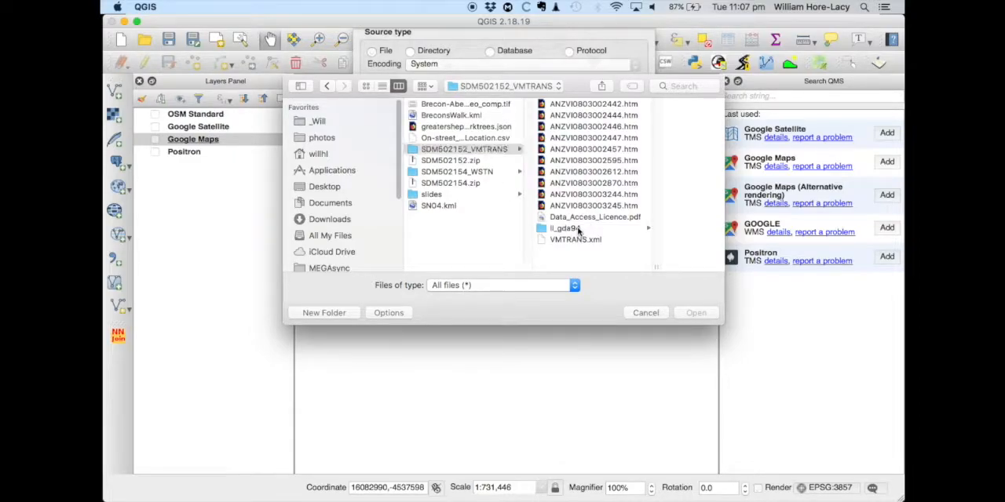
left_click(618, 109)
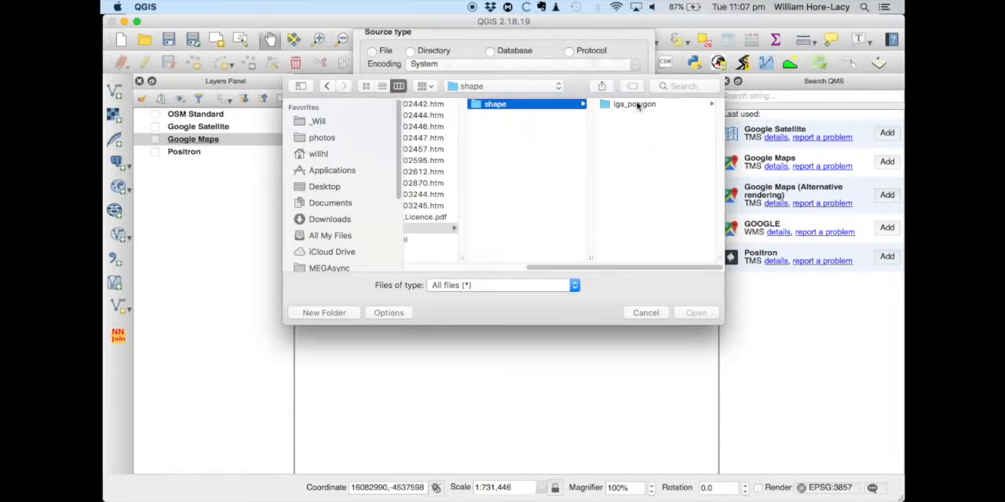
left_click(637, 107)
left_click(617, 107)
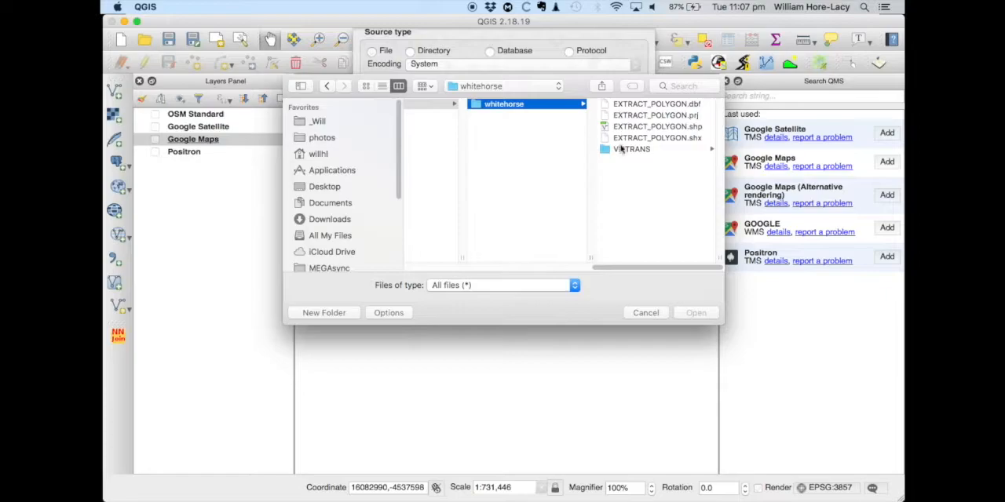
left_click(628, 149)
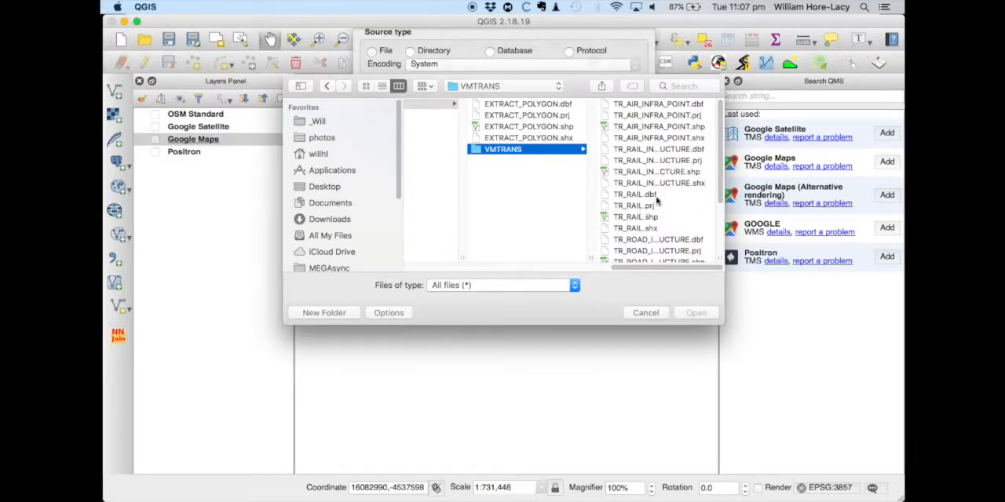
Load TR_ROAD.shp from the VMTRANS folder as a vector layer
scroll(651, 204, "down", 4)
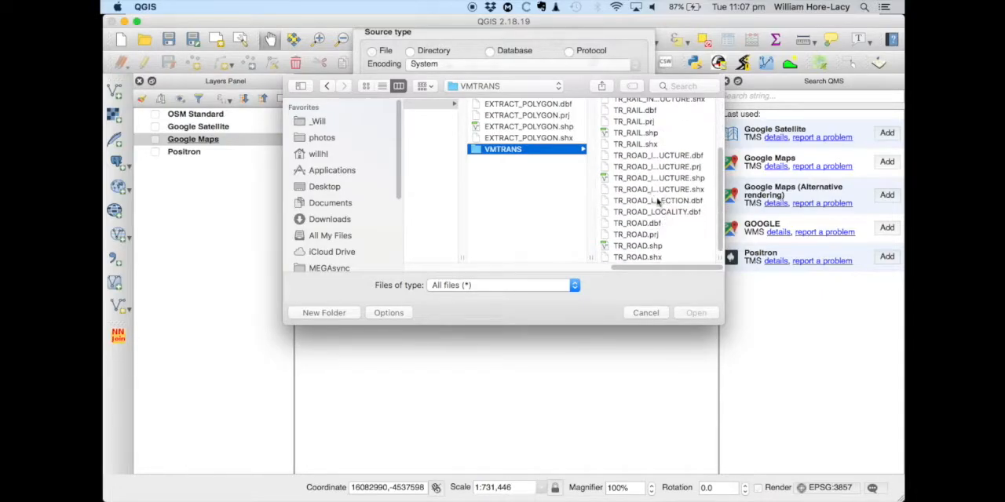
left_click(638, 224)
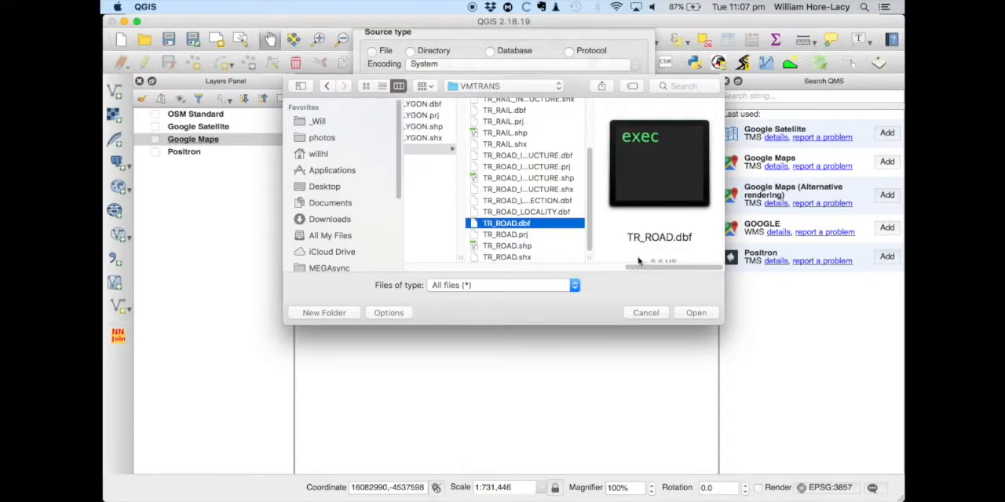
left_click(523, 259, "shift")
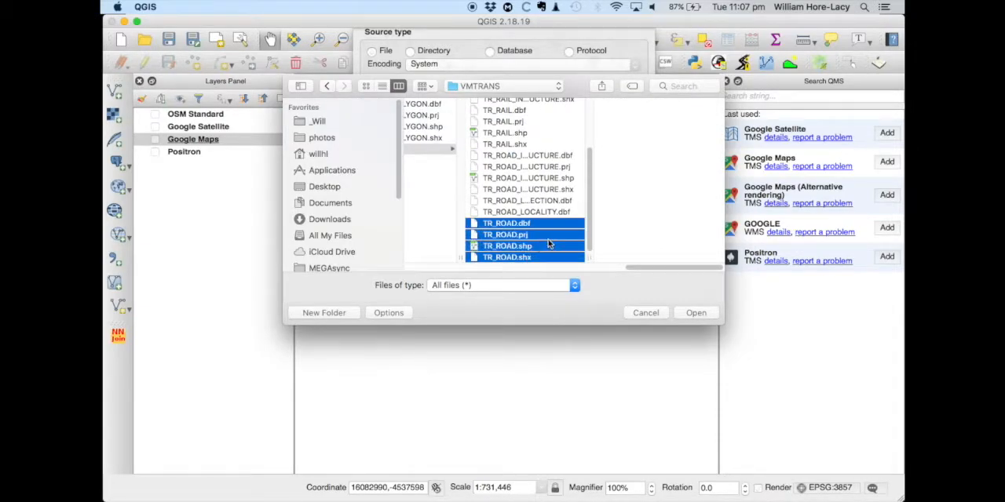
left_click(514, 224)
left_click(513, 259, "shift")
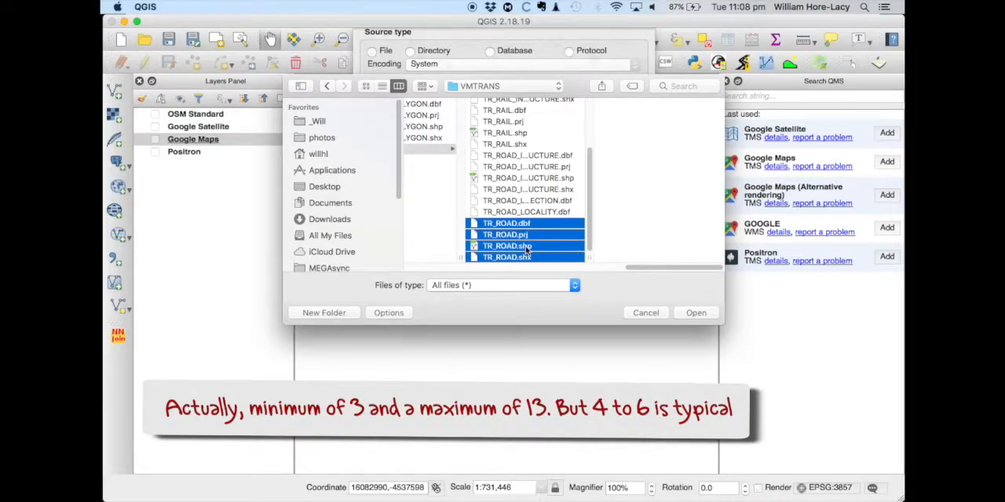
left_click(525, 245)
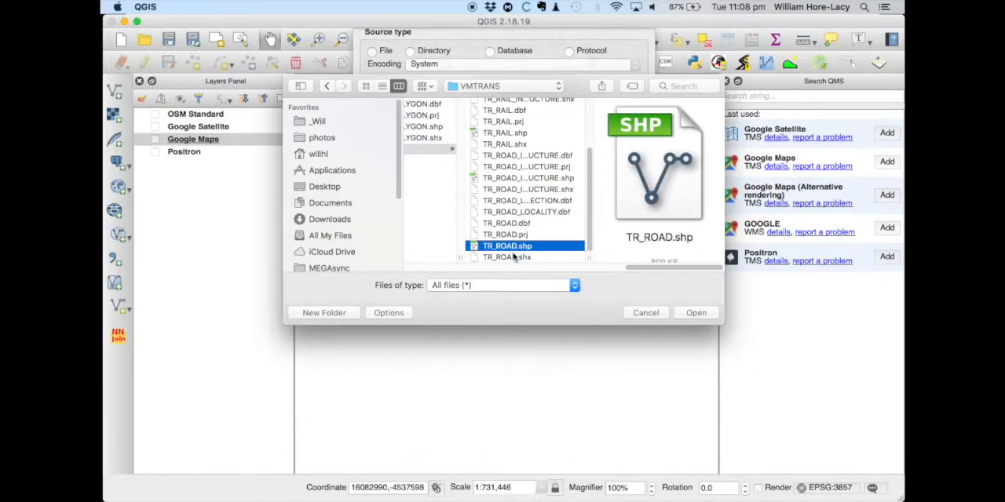
left_click(696, 313)
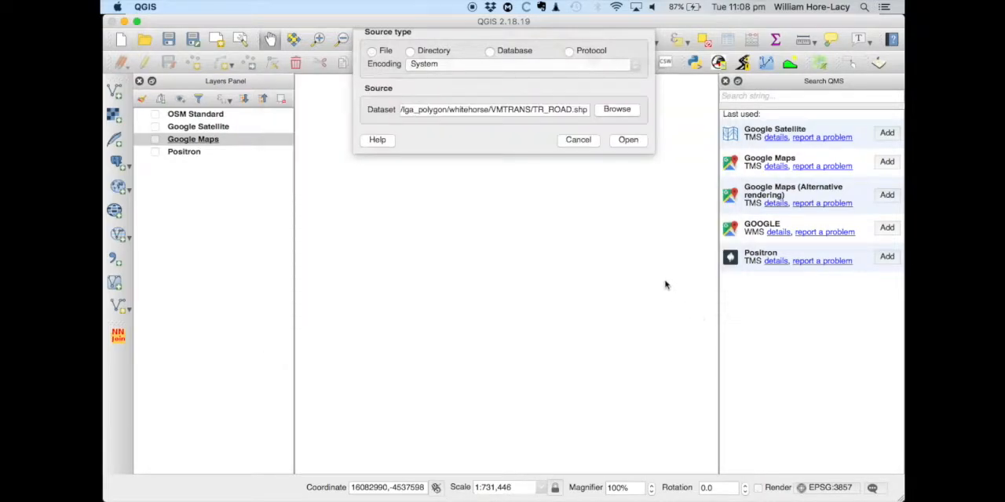
left_click(630, 141)
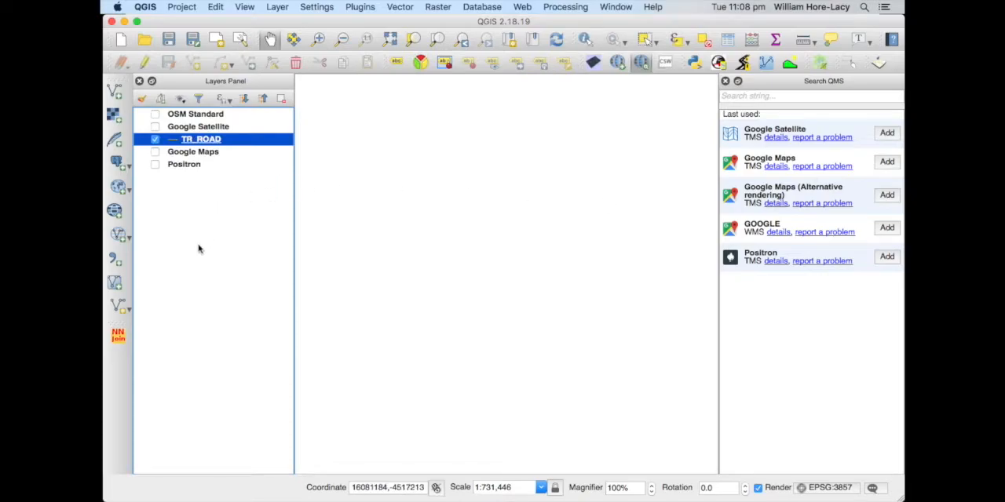
Move the TR_ROAD layer above all the basemap layers and zoom the map to its extent
left_click(207, 139)
left_click_drag(206, 139, 203, 116)
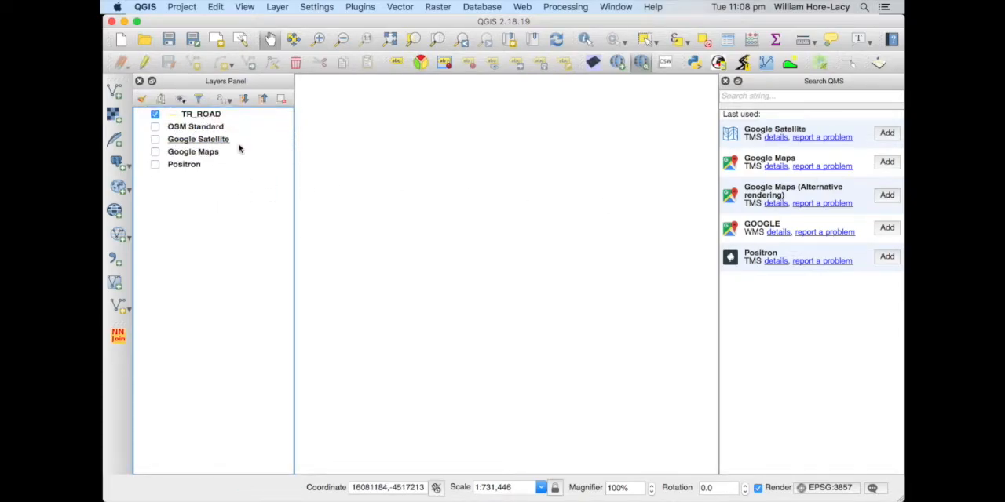
right_click(207, 116)
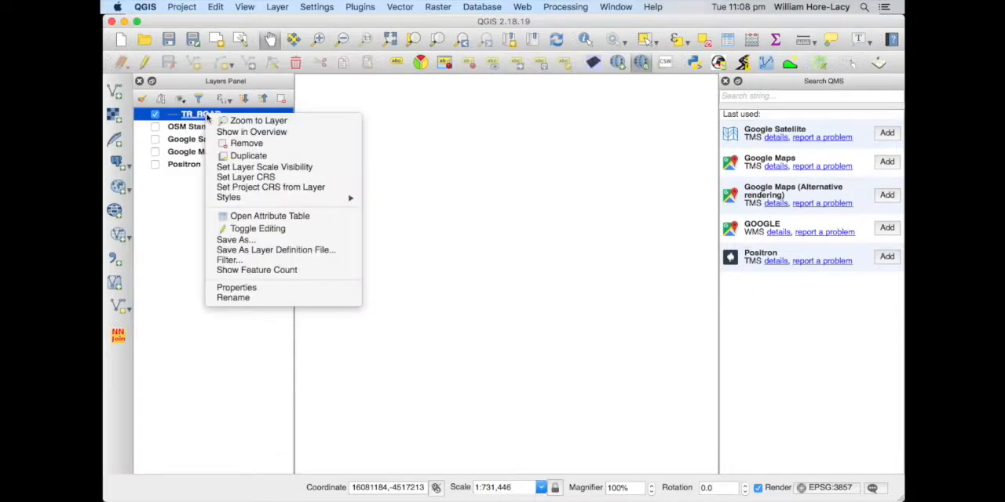
left_click(232, 124)
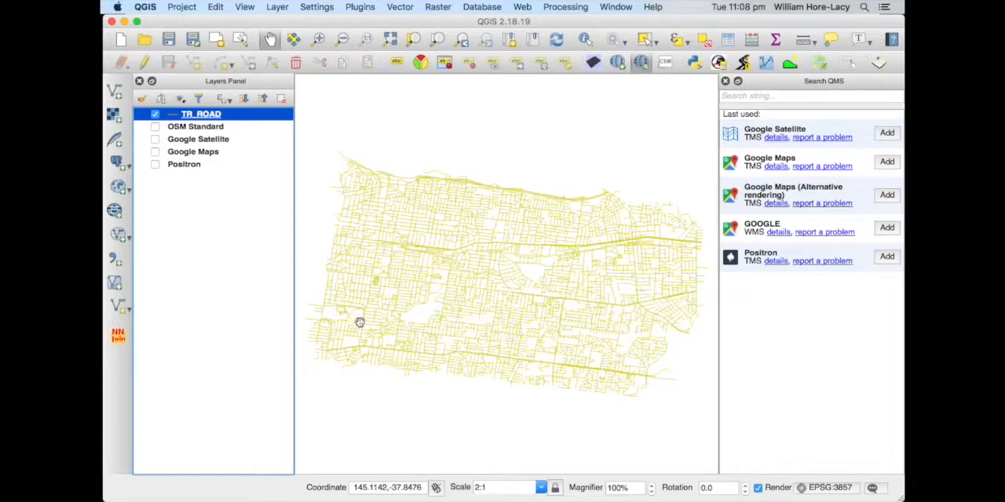
Style the TR_ROAD lines with a width of 0.66 mm and the standard blue colour #1f78b4
double_click(202, 116)
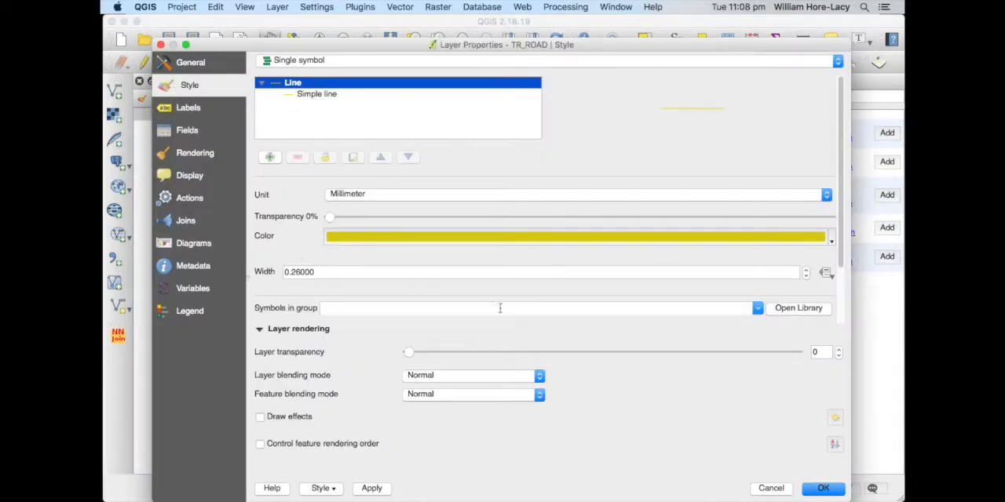
left_click(804, 270)
left_click(804, 271)
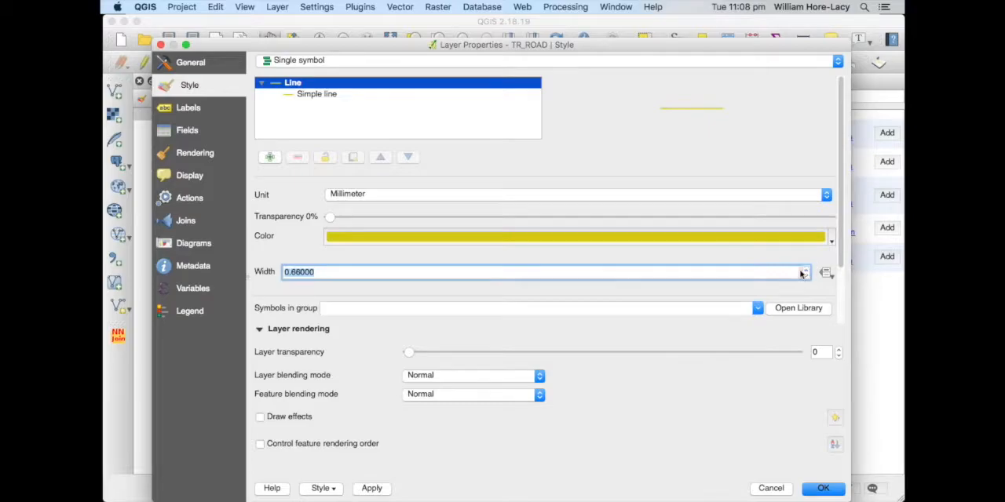
left_click(510, 240)
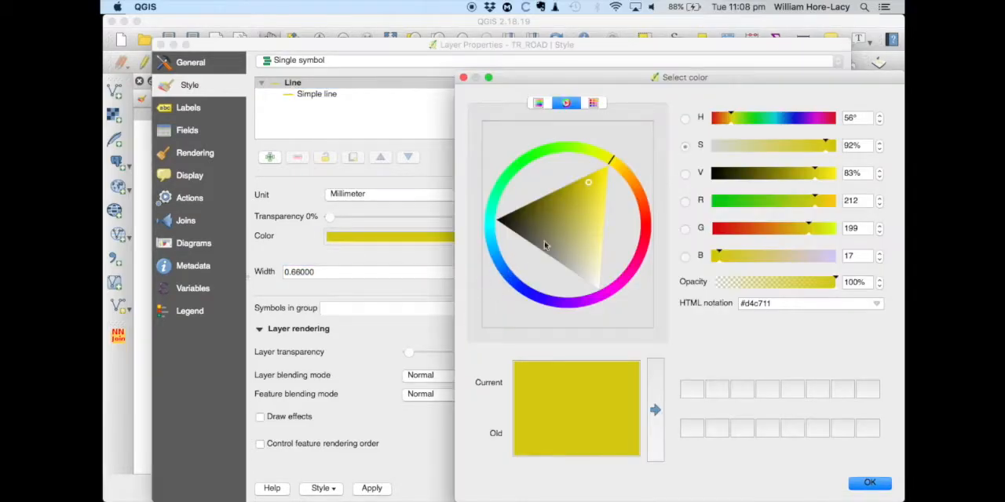
left_click(593, 103)
left_click(494, 209)
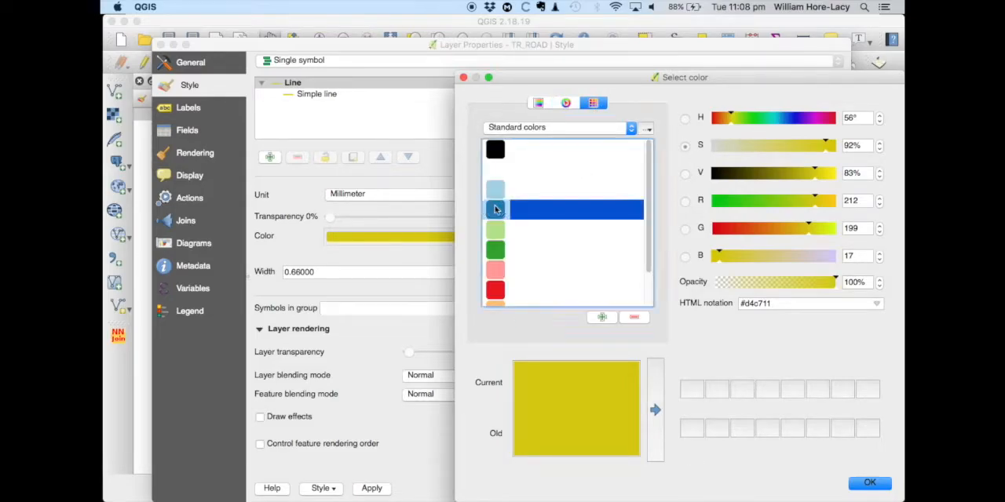
left_click(870, 485)
left_click(825, 487)
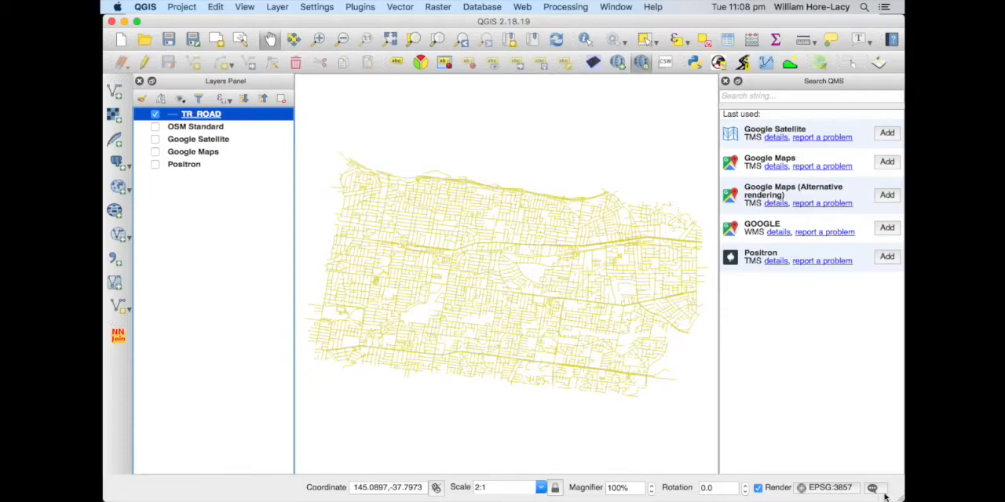
Examine the TR_ROAD attribute table across its columns, including CLASS_CODE, and close it
left_click(212, 117)
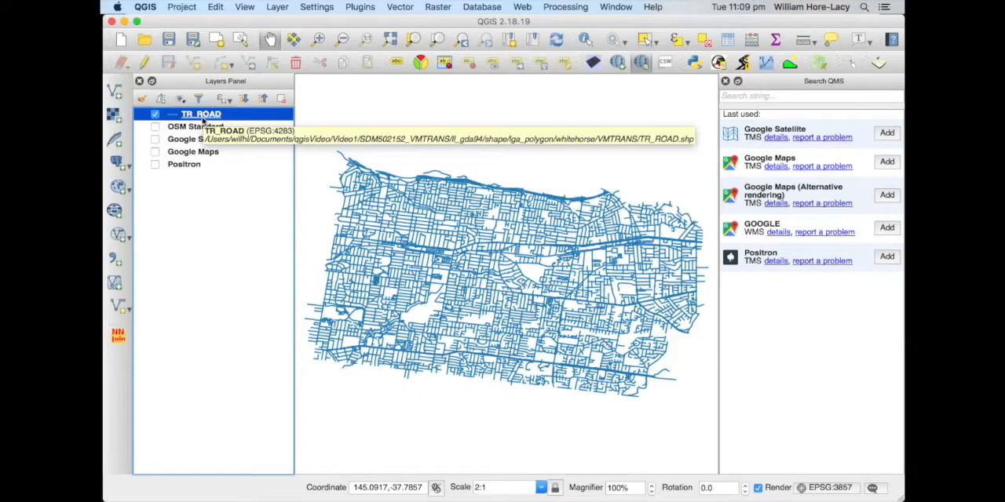
right_click(203, 116)
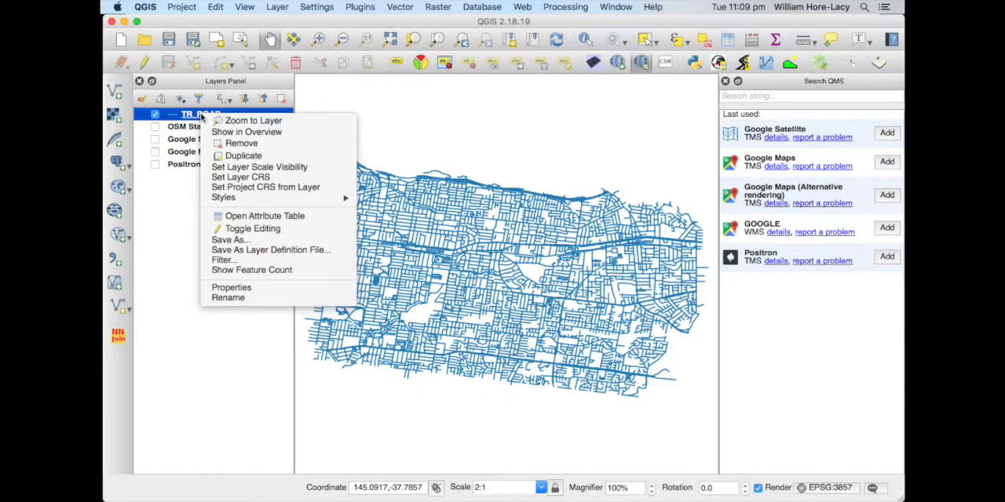
left_click(264, 220)
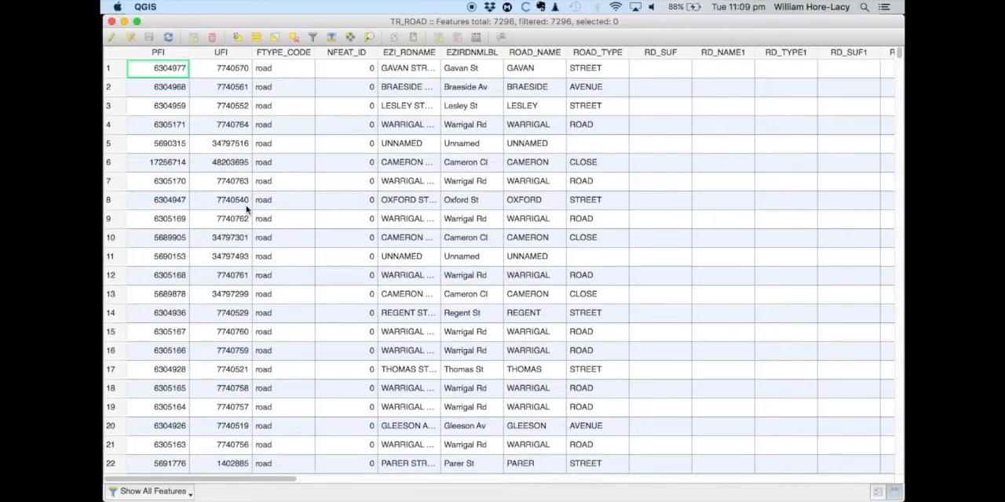
left_click_drag(186, 481, 671, 475)
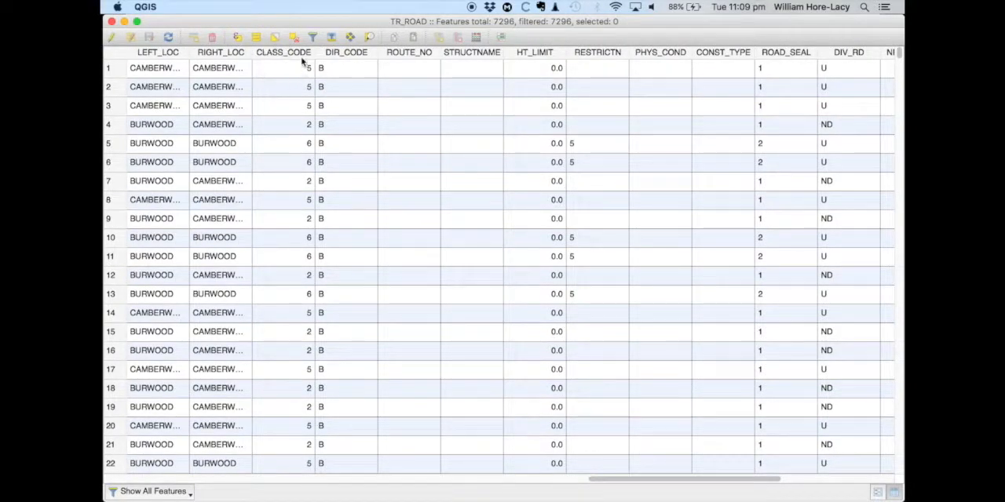
left_click(112, 22)
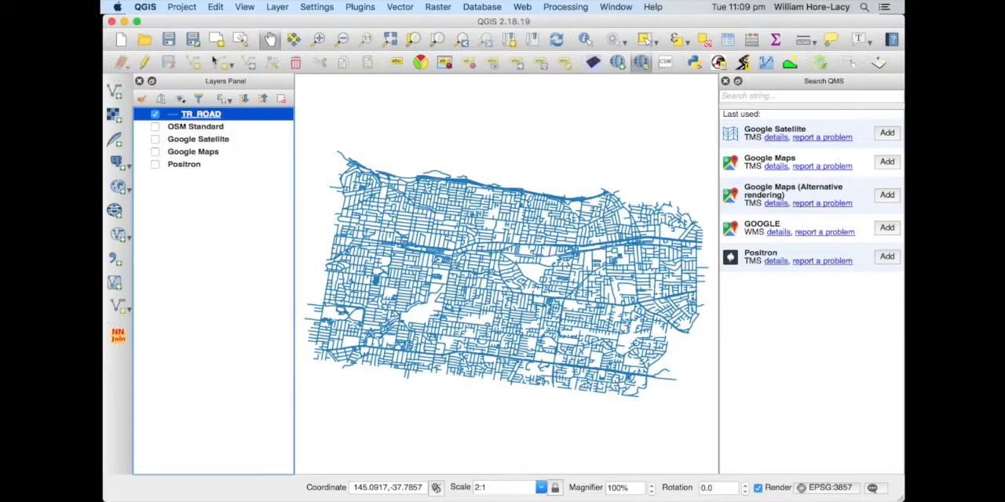
Switch the TR_ROAD style from single symbol to Categorized, based on the CLASS_CODE column
double_click(192, 116)
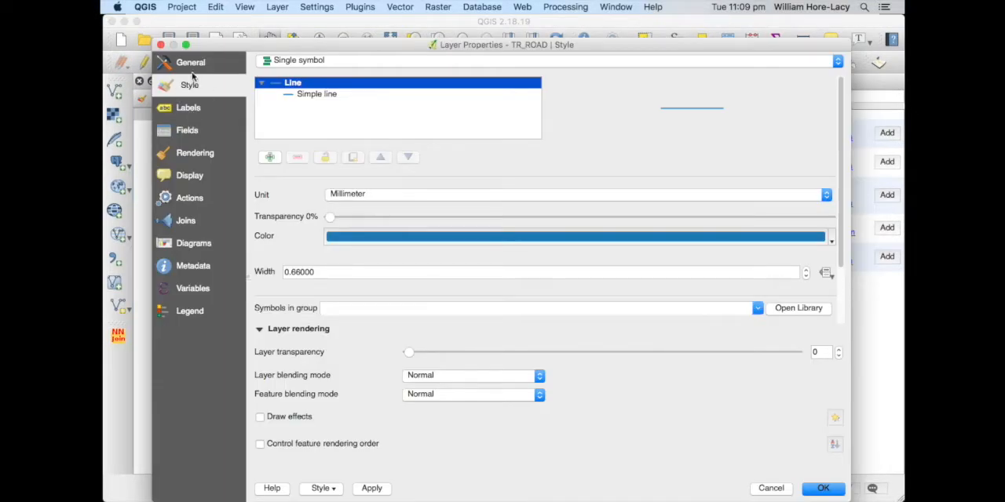
left_click(334, 63)
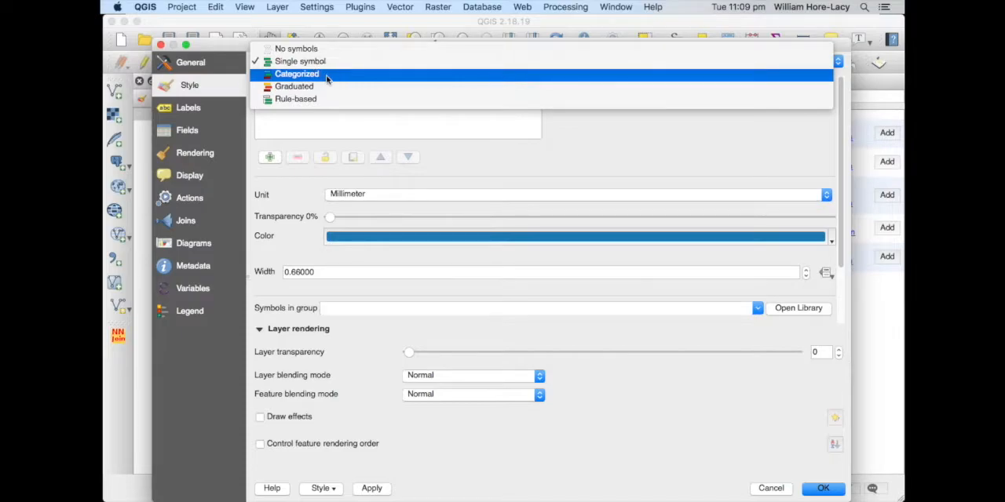
left_click(328, 75)
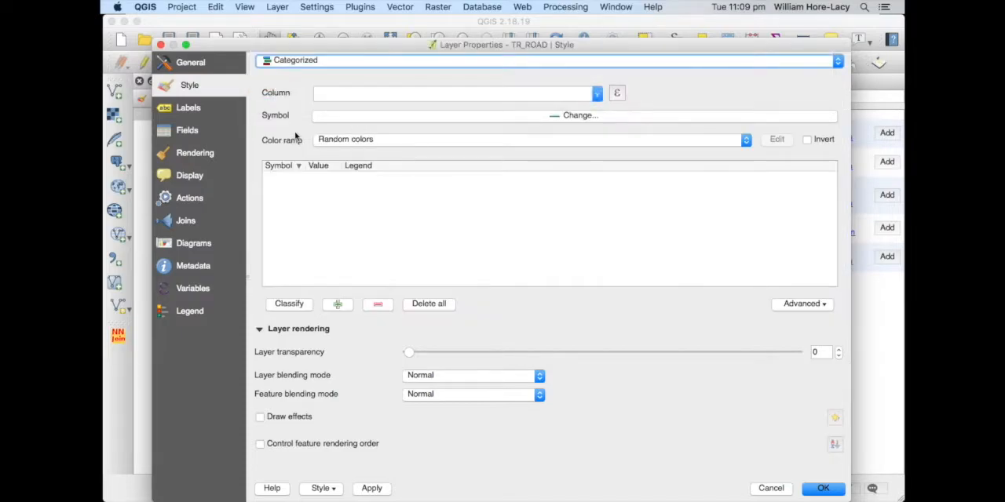
left_click(597, 94)
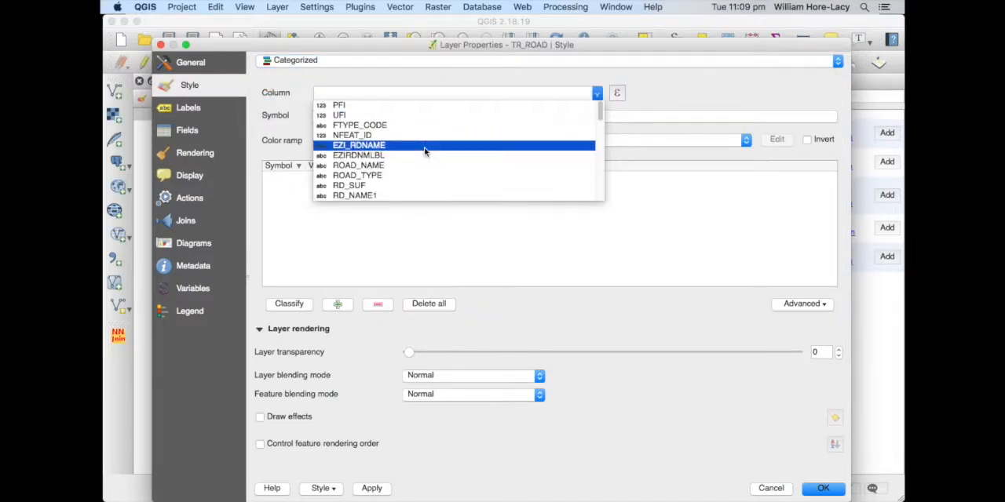
scroll(425, 154, "down", 8)
scroll(425, 153, "down", 3)
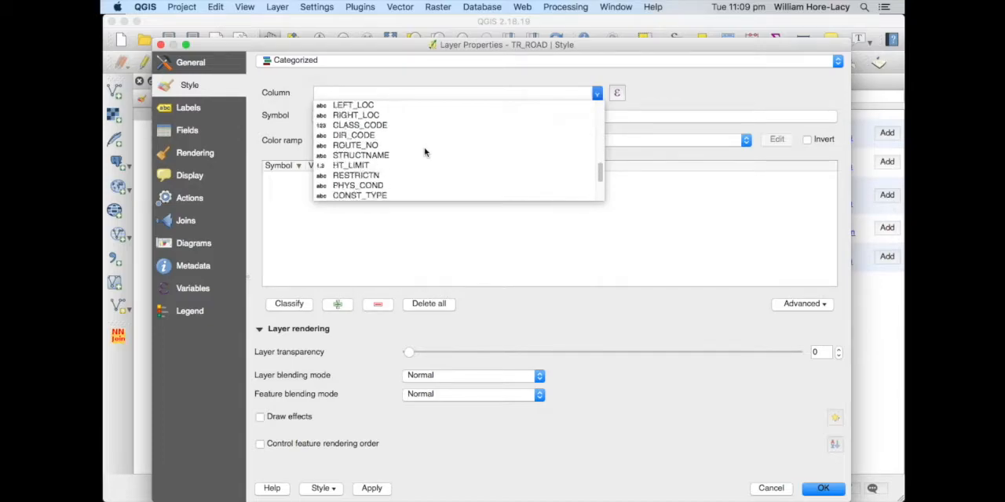
scroll(425, 152, "down", 3)
scroll(425, 152, "up", 3)
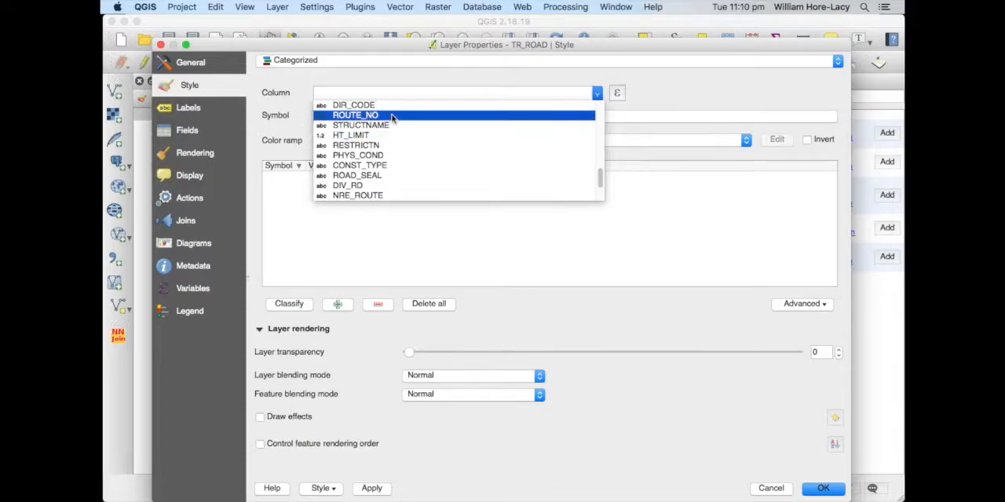
scroll(387, 125, "up", 1)
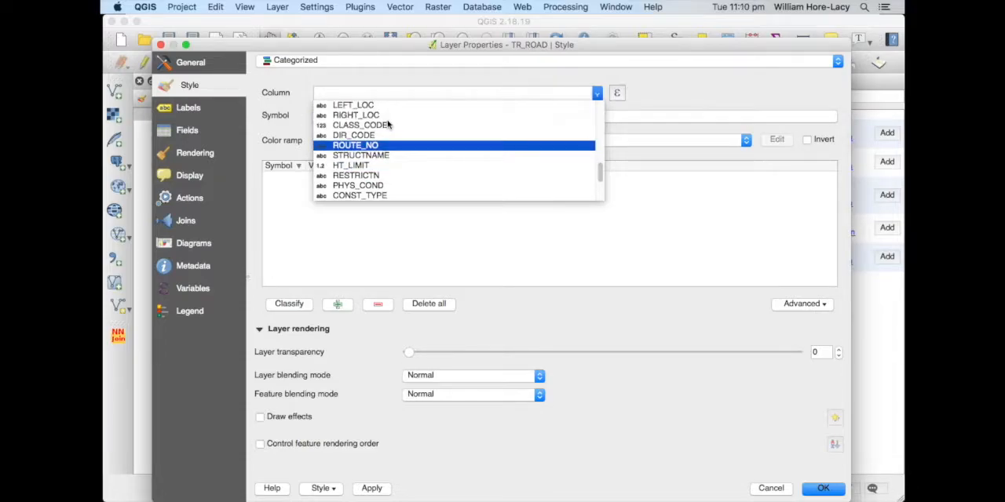
left_click(385, 128)
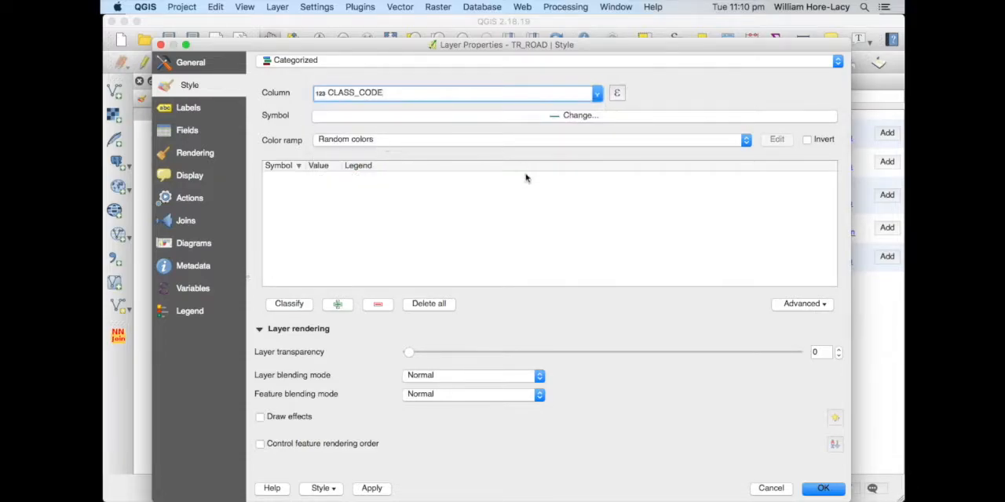
Classify the roads into CLASS_CODE categories with random colours and apply the style to the map
left_click(288, 306)
scroll(380, 232, "down", 2)
scroll(377, 233, "up", 2)
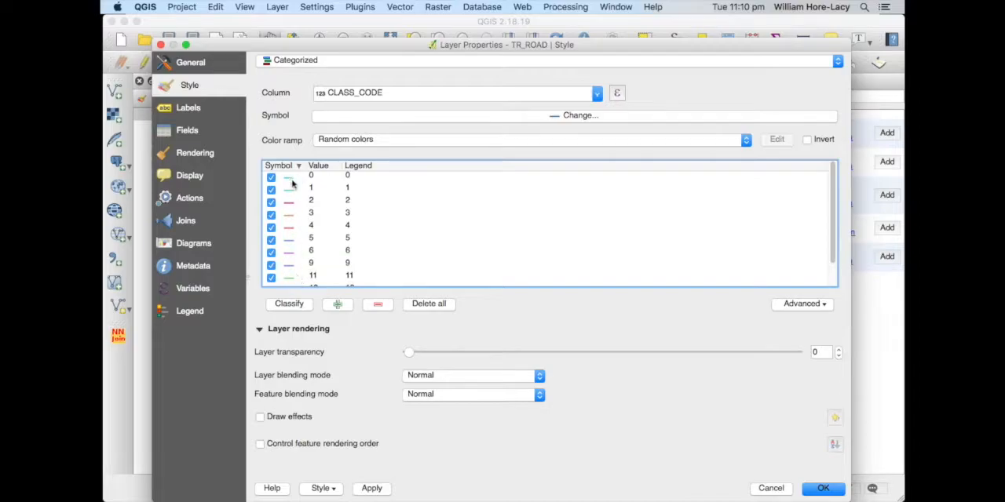
scroll(322, 205, "down", 2)
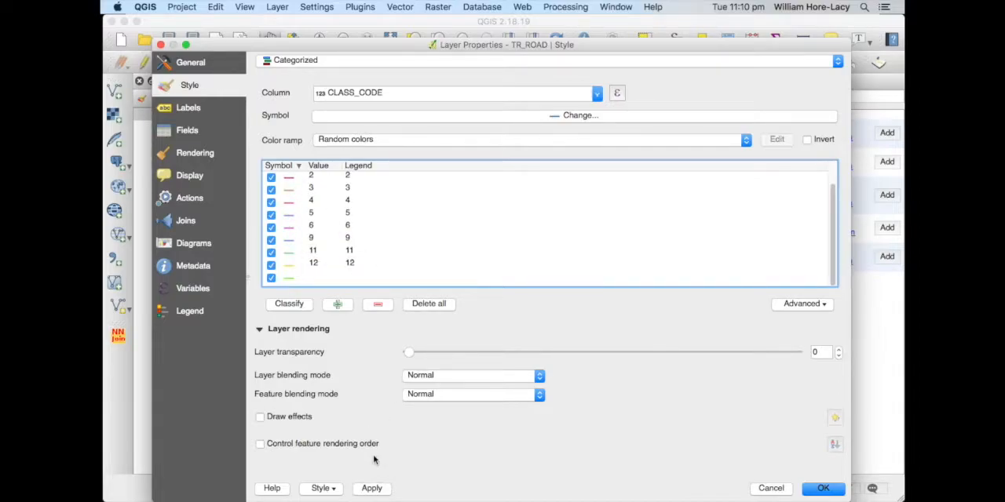
left_click(371, 489)
Assign the Motorway link symbol to the road category with value 0
left_click_drag(219, 49, 218, 21)
scroll(371, 158, "up", 2)
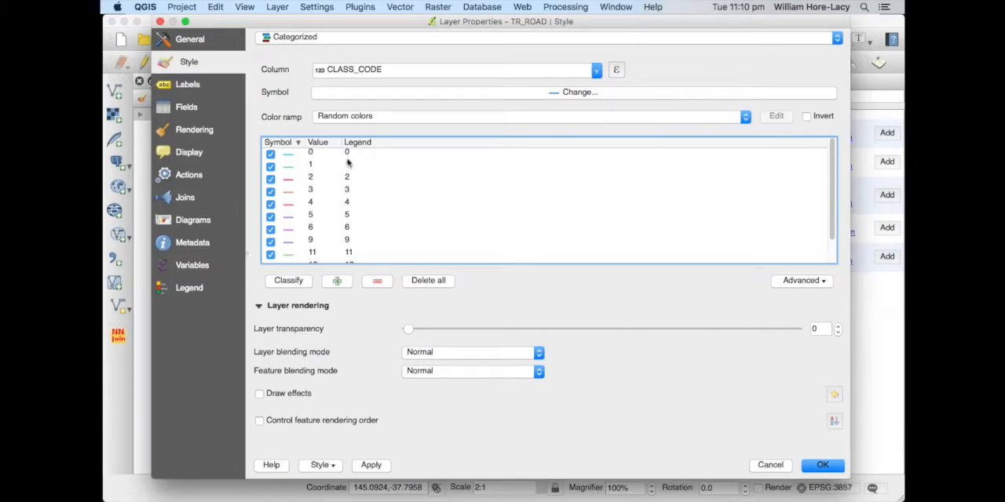
double_click(289, 158)
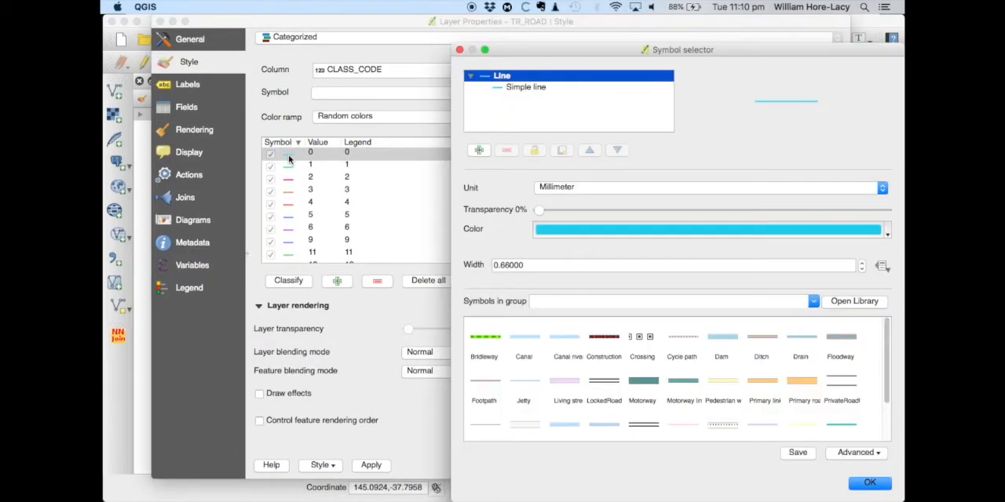
left_click(689, 385)
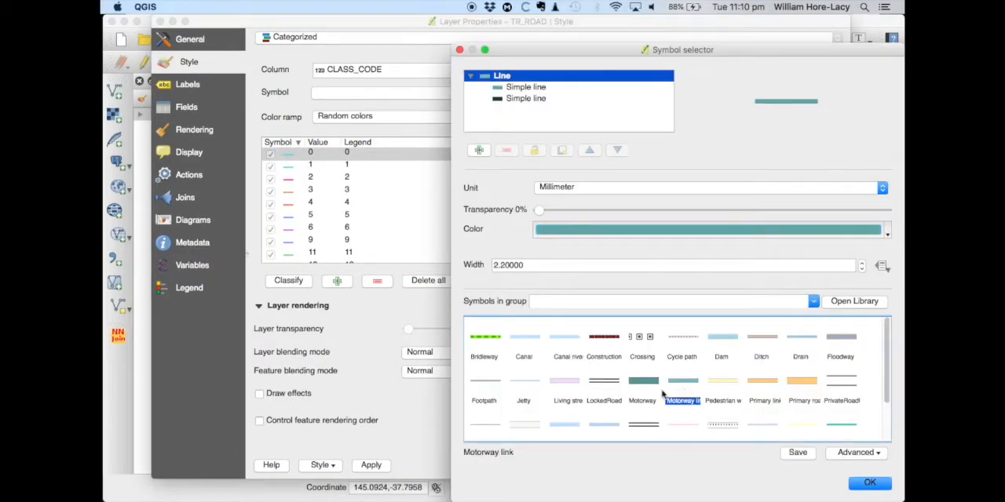
left_click(868, 483)
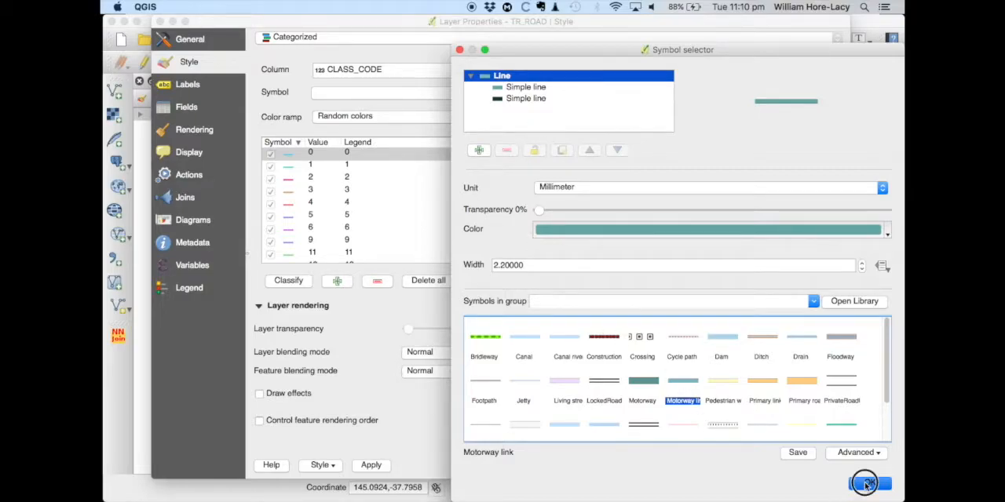
Assign the Primary link symbol to the road category with value 1
double_click(290, 165)
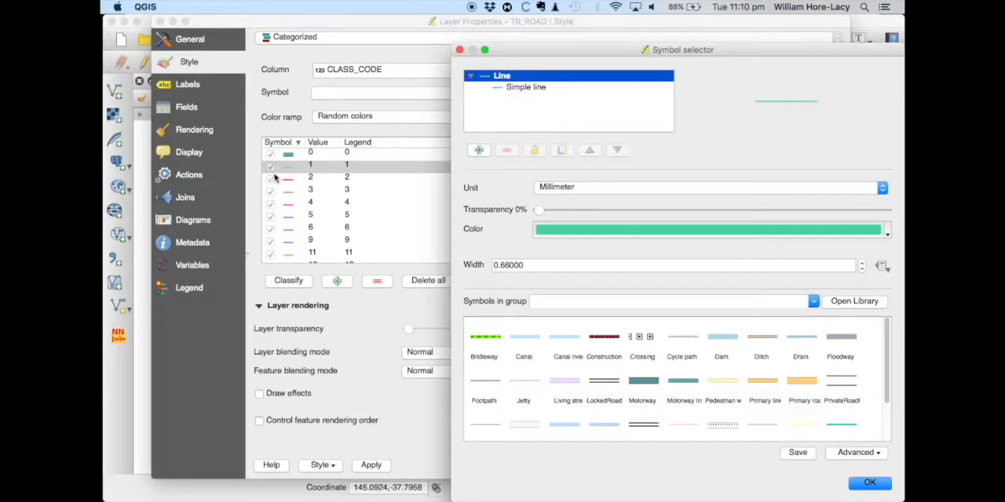
left_click(749, 384)
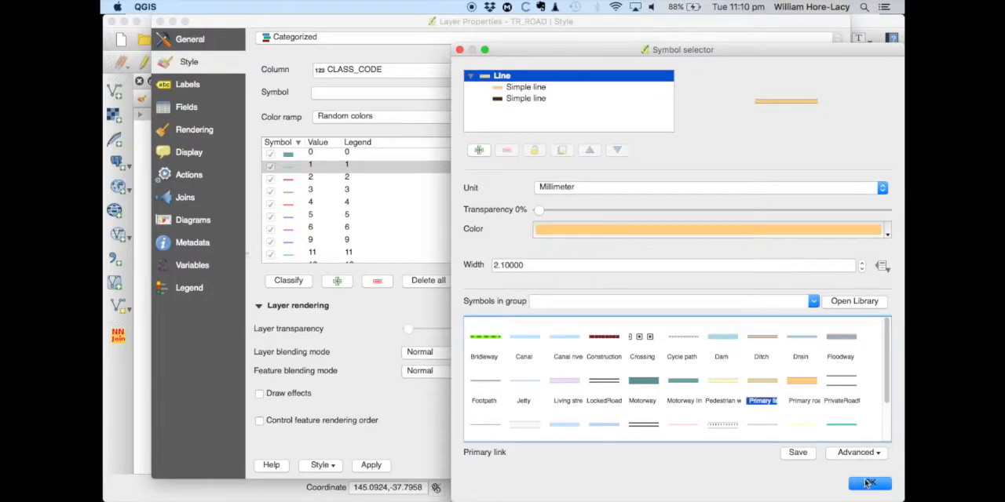
left_click(868, 483)
Assign the Secondary road symbol to the road category with value 2
double_click(290, 179)
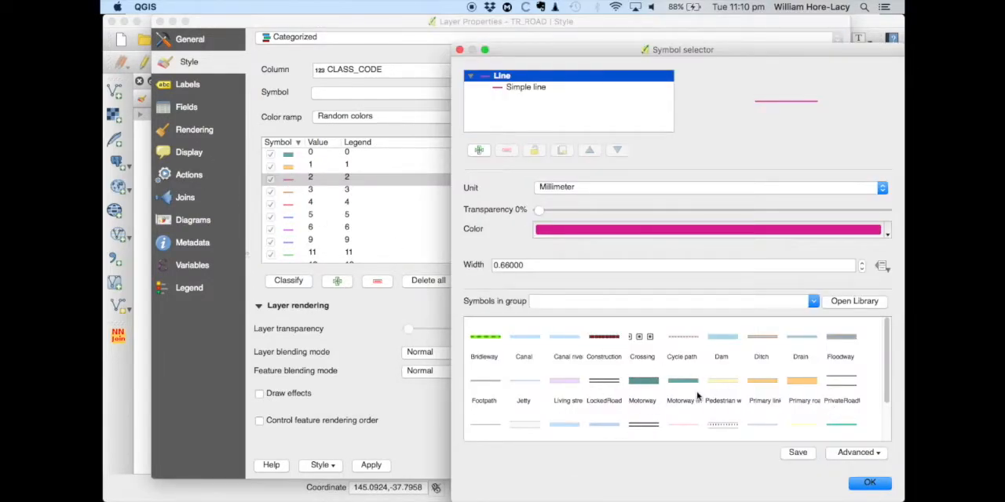
scroll(696, 396, "down", 1)
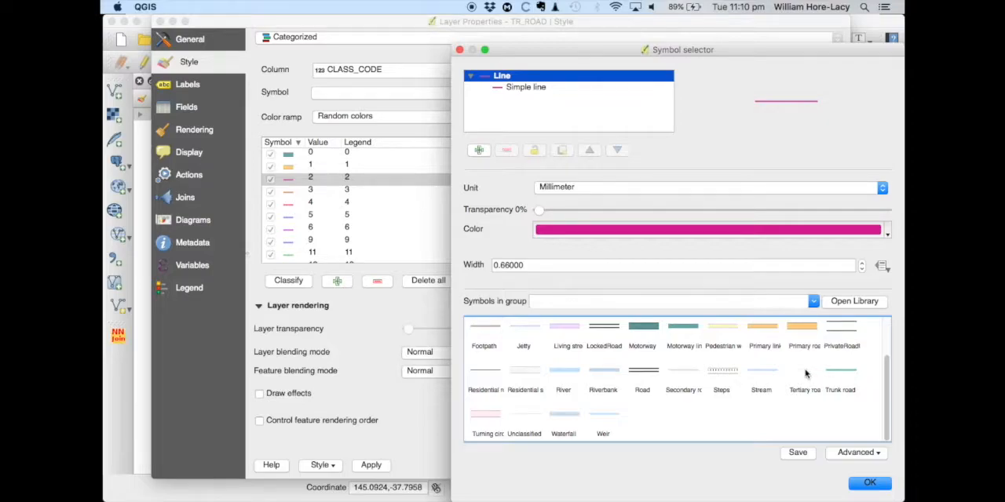
left_click(685, 377)
left_click(870, 483)
Assign the Tertiary road symbol to the road category with value 3
double_click(288, 189)
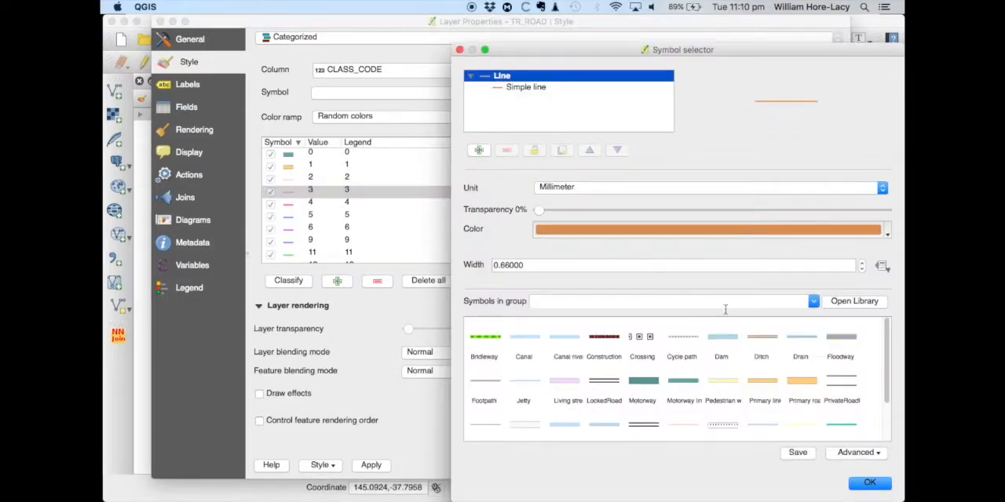
scroll(797, 426, "down", 3)
left_click(807, 375)
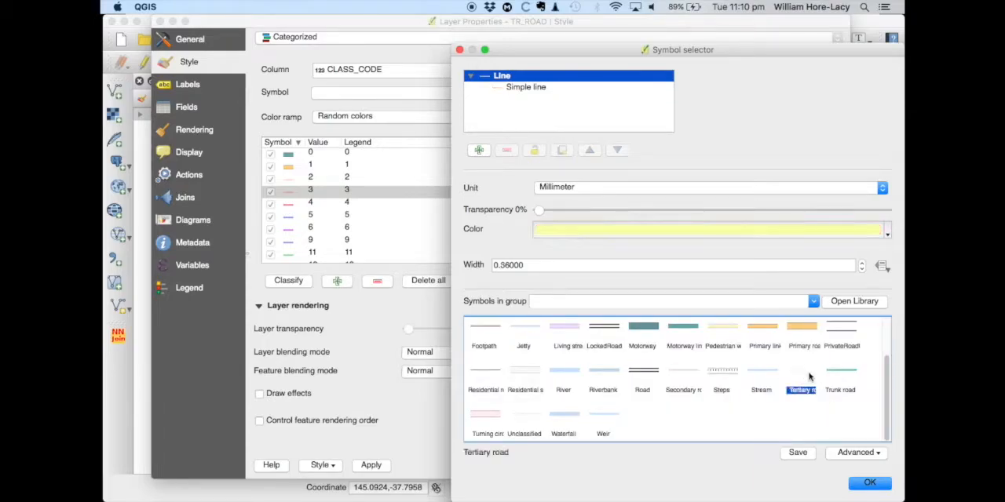
left_click(870, 483)
Assign the Residential road symbol to the road categories with values 4 and 5
double_click(288, 201)
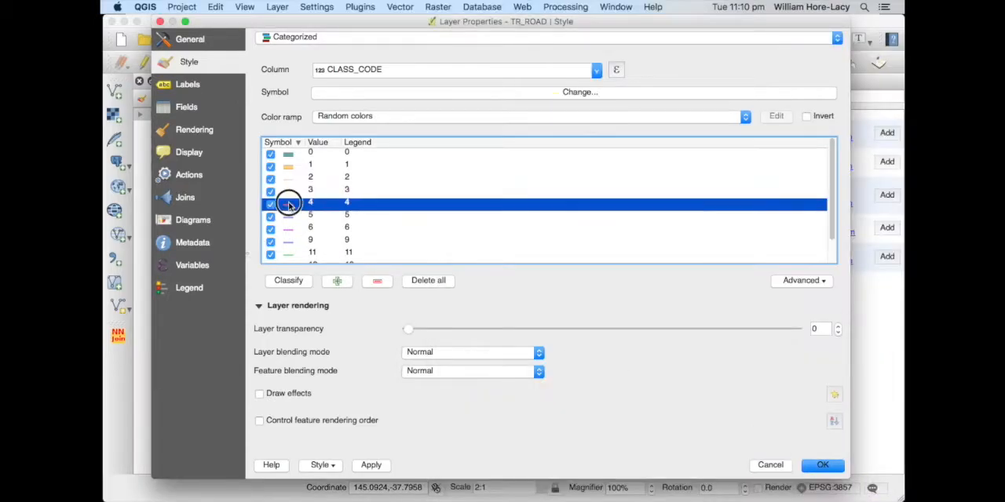
scroll(631, 402, "down", 2)
left_click(481, 373)
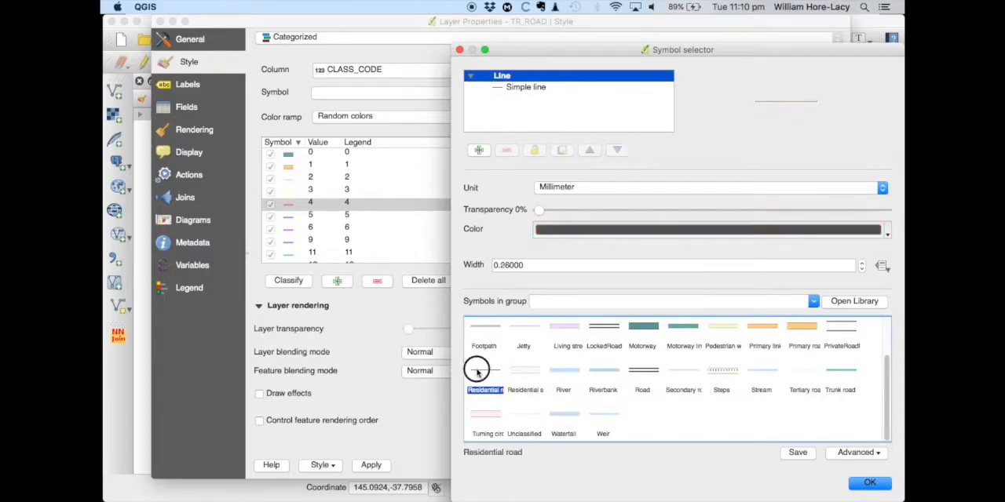
left_click(883, 485)
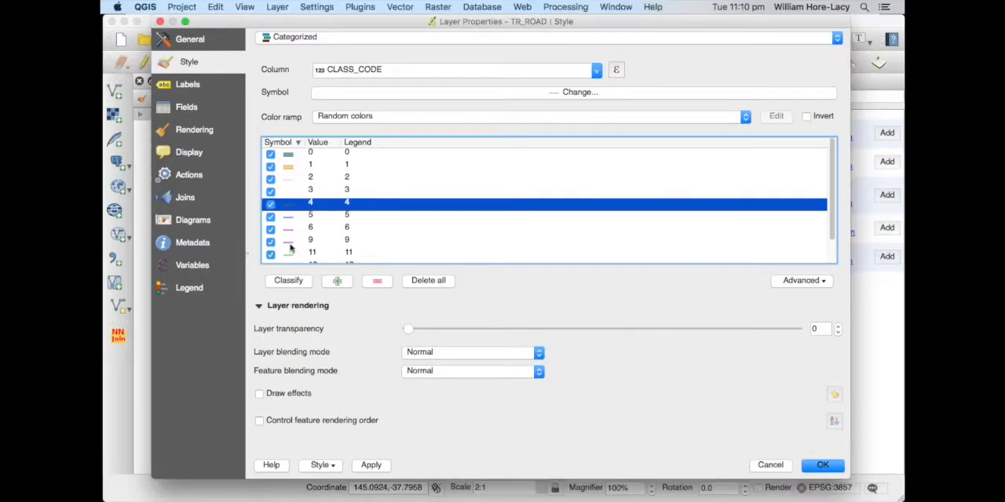
double_click(286, 216)
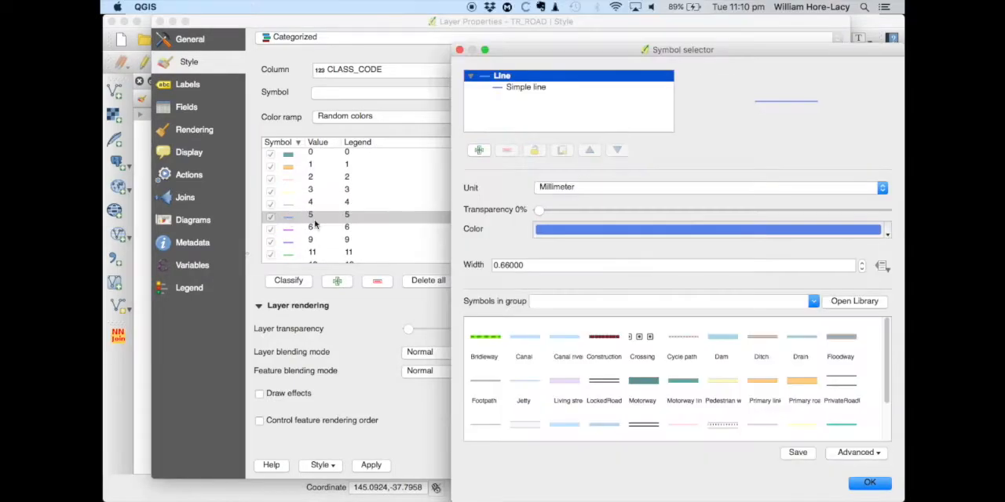
left_click(485, 424)
left_click(870, 483)
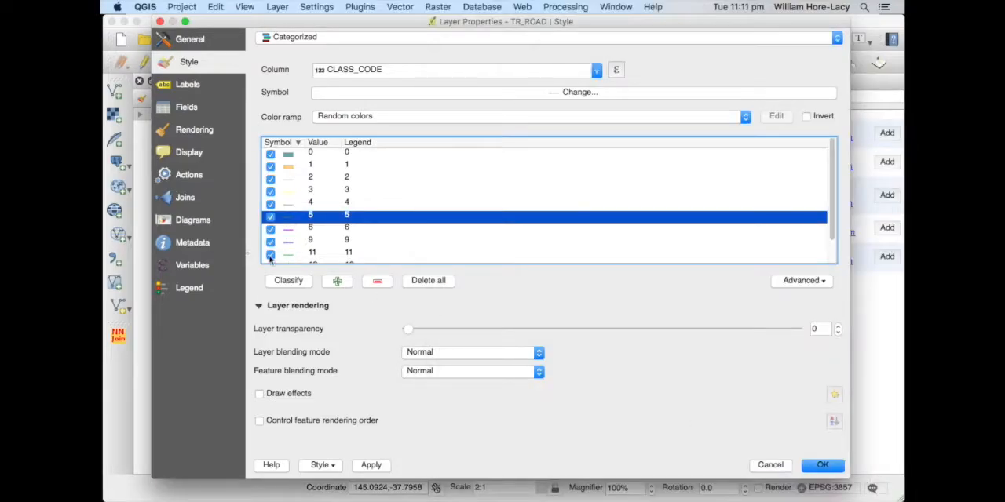
Accept the TR_ROAD categorized style and close the QMS search to enlarge the map area
scroll(351, 216, "down", 2)
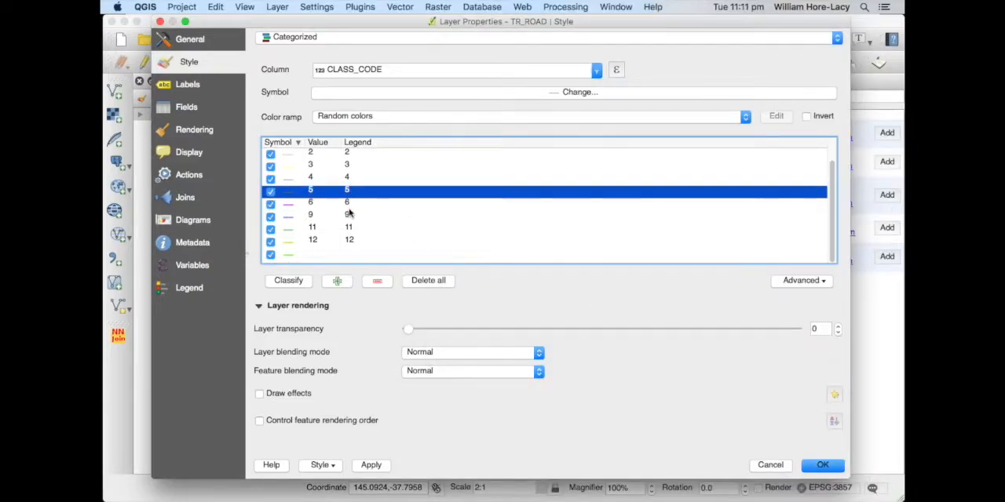
left_click(818, 466)
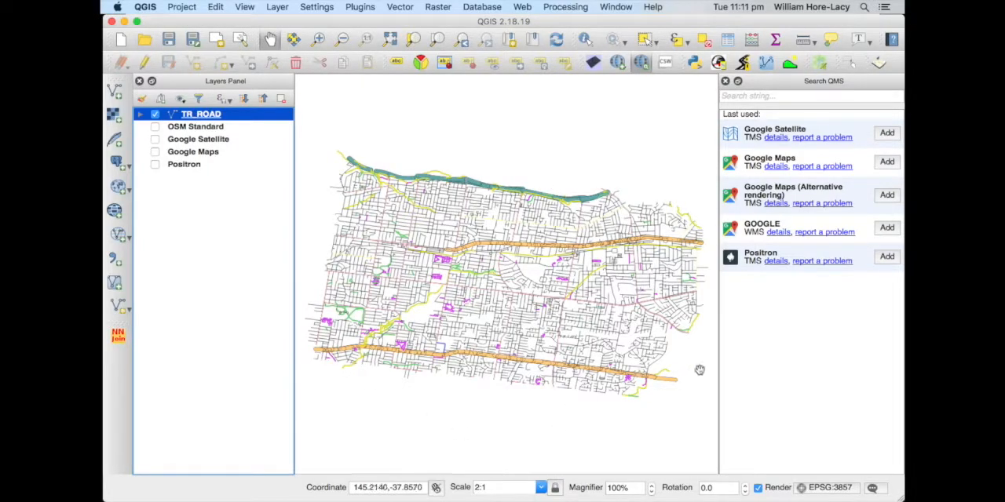
left_click(725, 81)
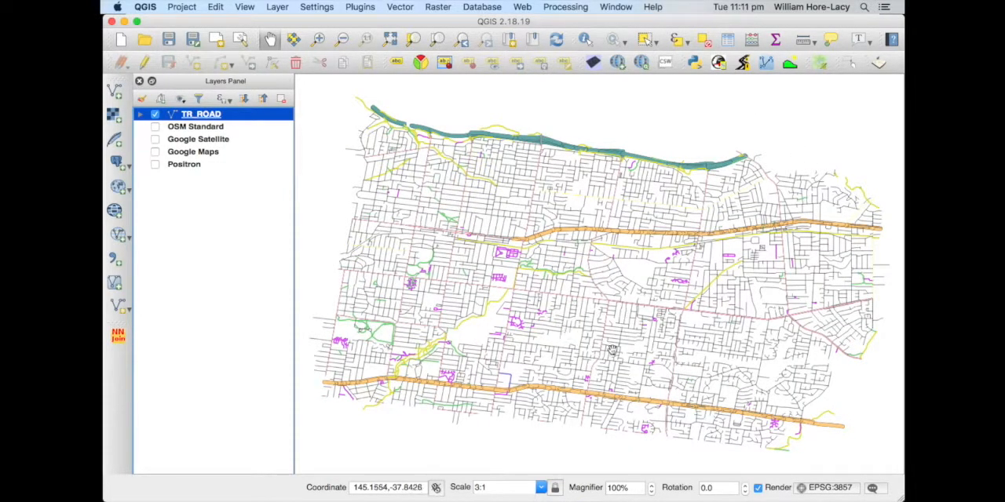
Hide TR_ROAD categories 6, 9, 11 and 12, and show the Google Maps basemap
left_click(140, 115)
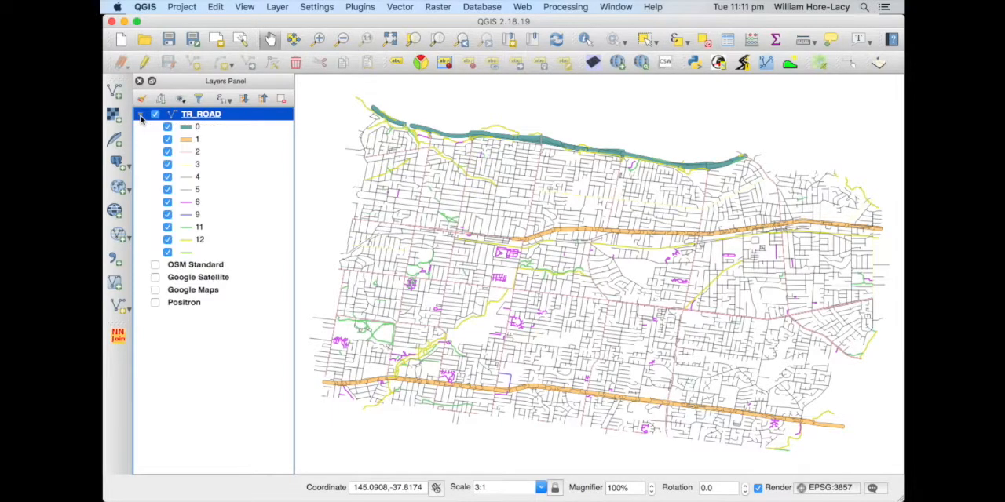
left_click(167, 202)
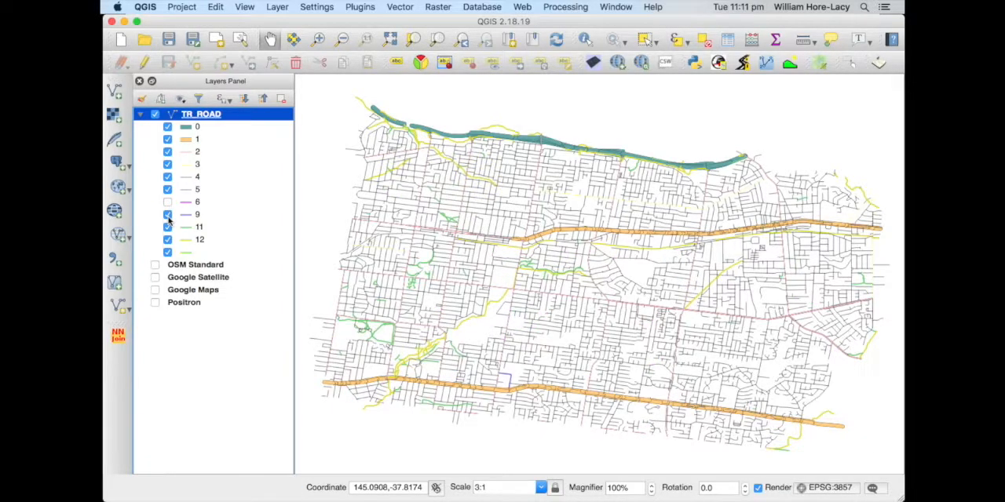
left_click(167, 214)
left_click(167, 226)
left_click(167, 240)
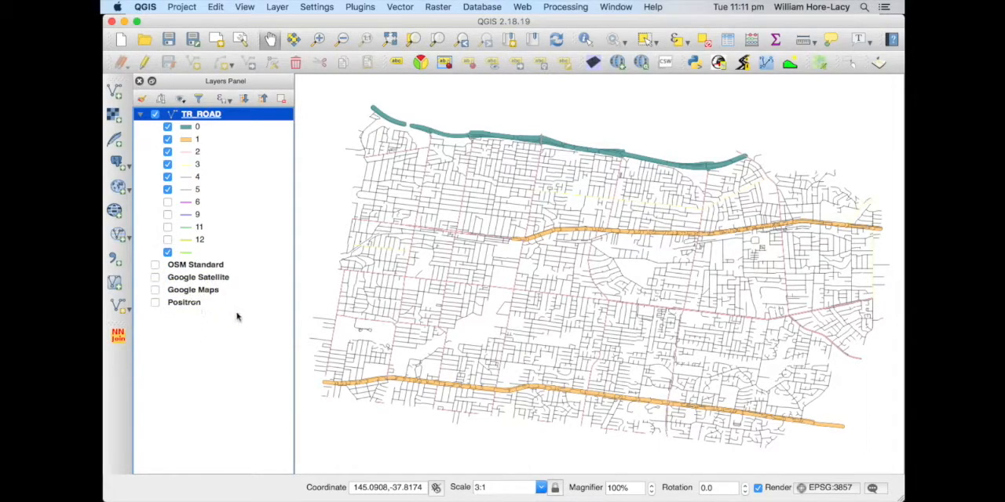
left_click(155, 290)
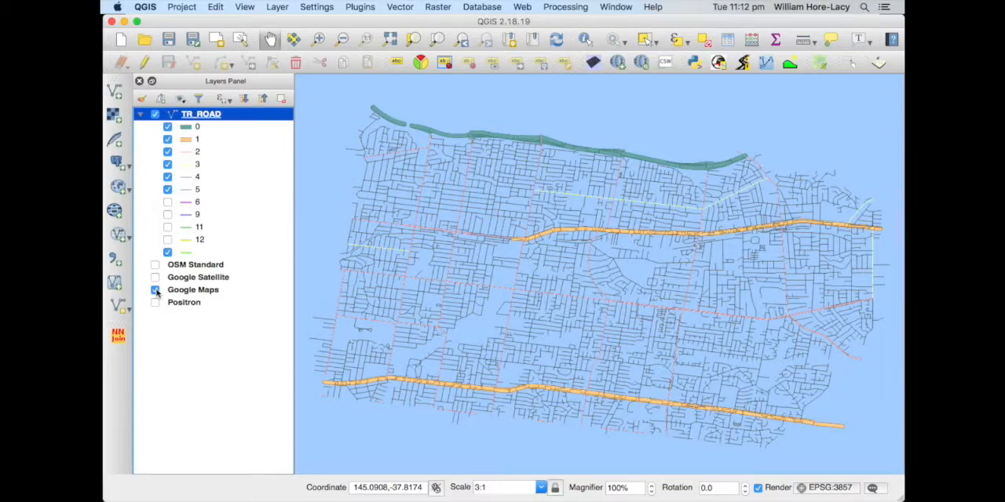
Enable on-the-fly CRS transformation with WGS 84 (EPSG:4326) as the project CRS, and zoom to the TR_ROAD layer
left_click(181, 7)
left_click(224, 150)
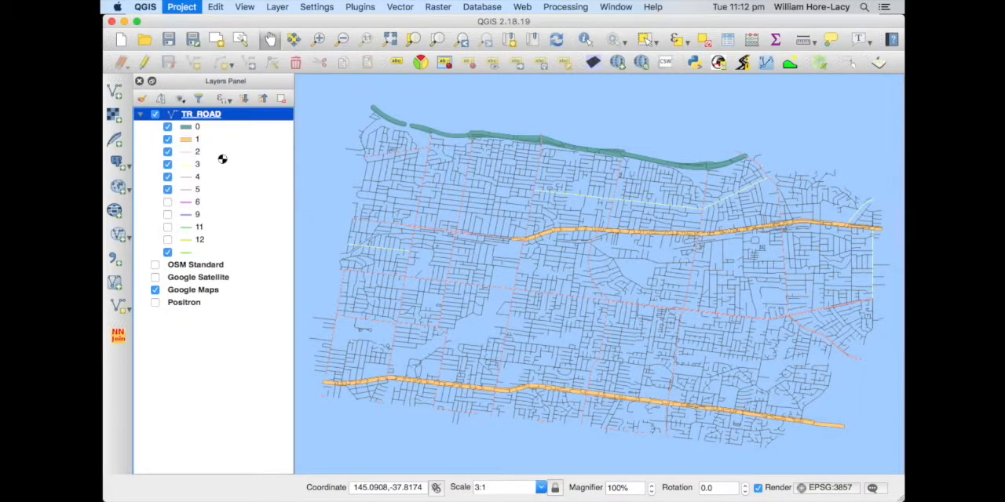
left_click(319, 40)
left_click(318, 62)
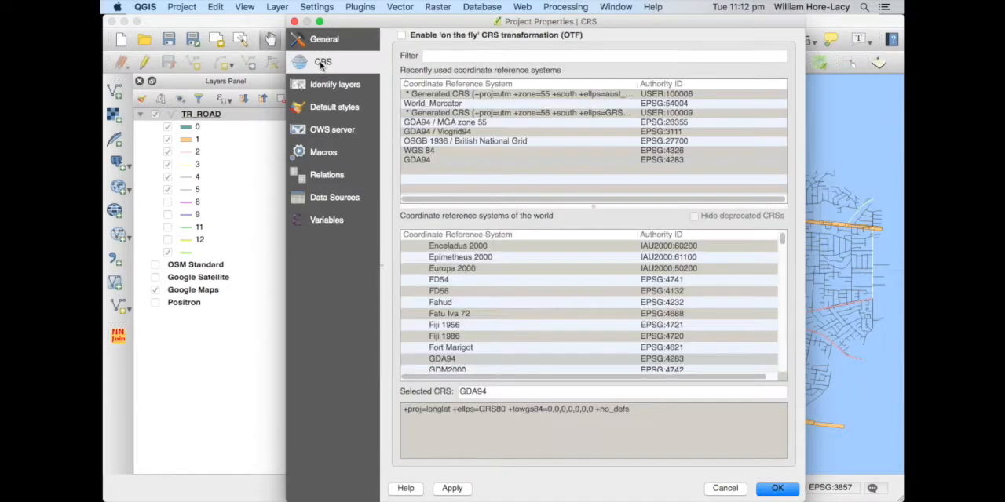
left_click(401, 36)
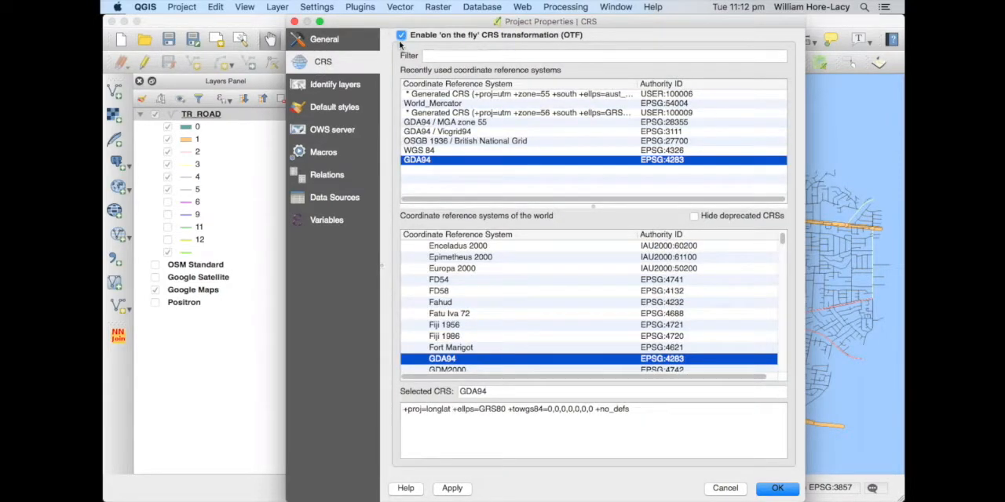
left_click(428, 150)
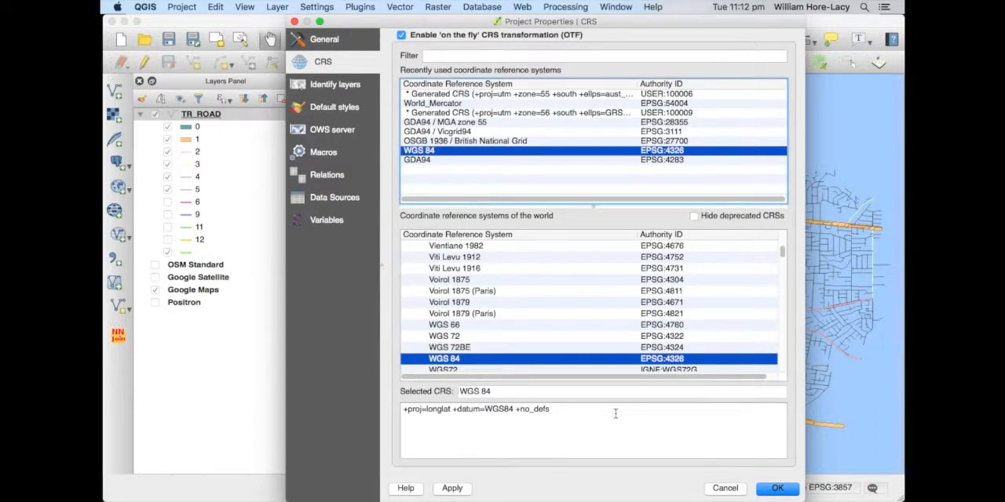
left_click(775, 489)
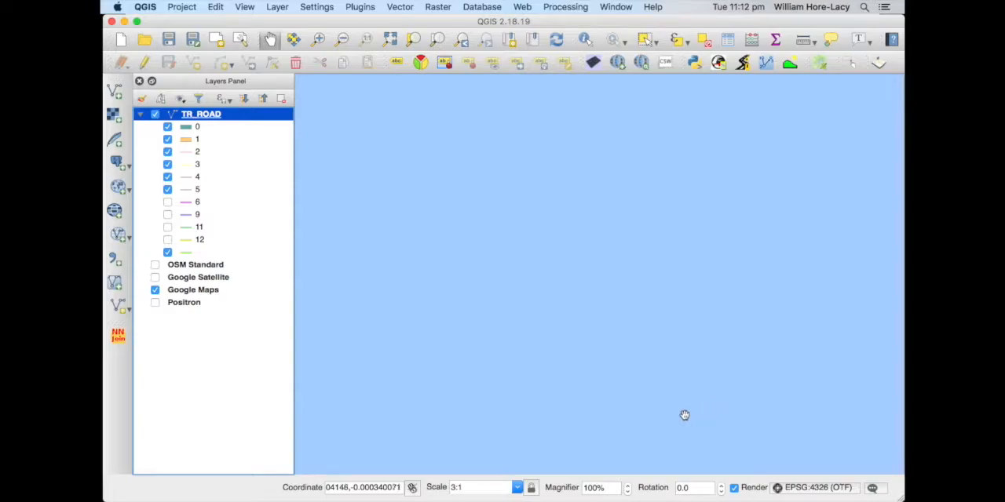
right_click(199, 116)
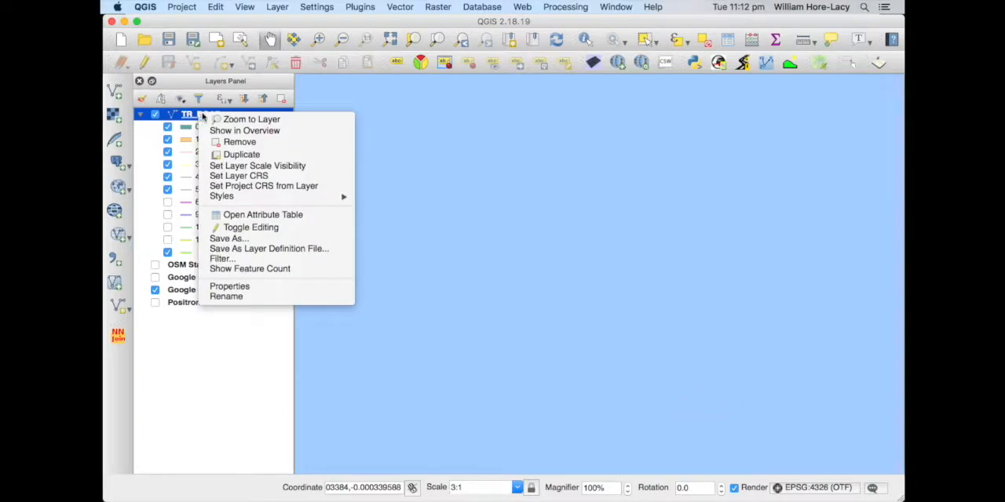
left_click(212, 121)
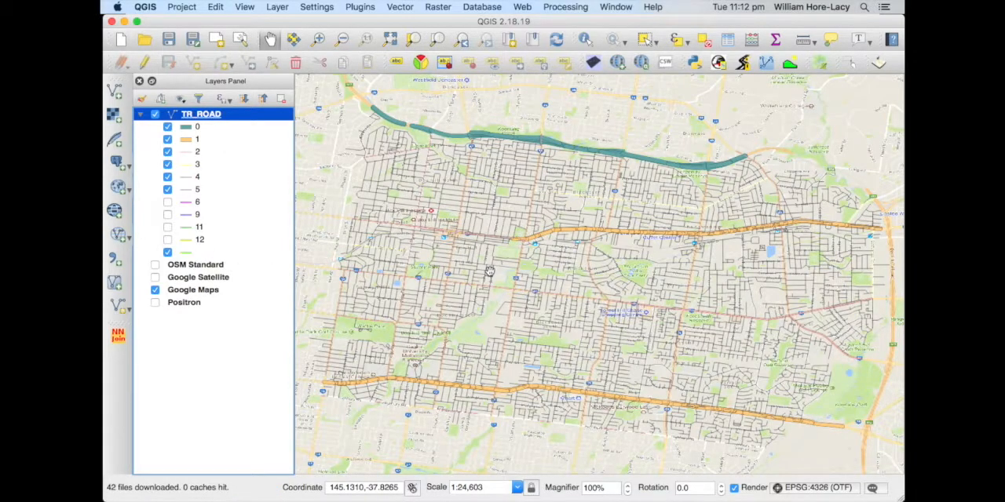
Toggle TR_ROAD to compare the roads with the basemap, and hide both the TR_ROAD and Google Maps layers
left_click(156, 115)
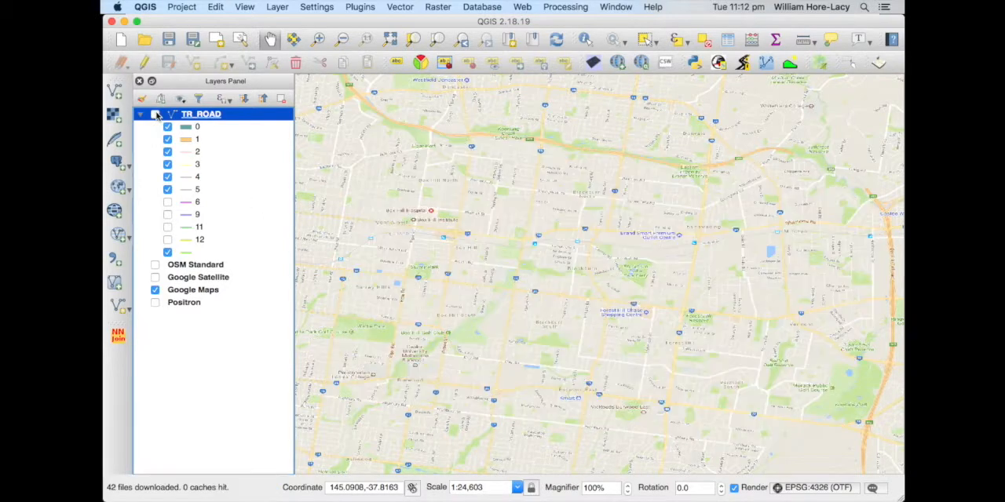
left_click(156, 115)
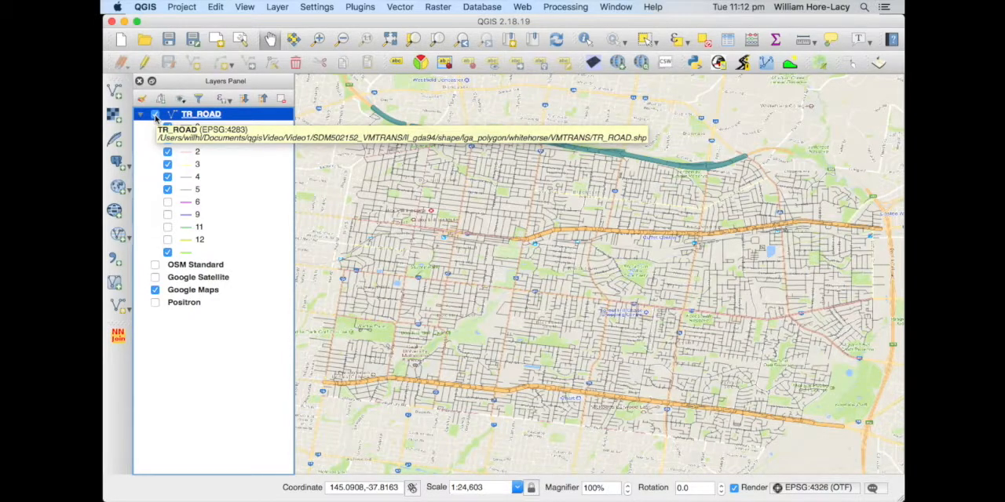
left_click(155, 115)
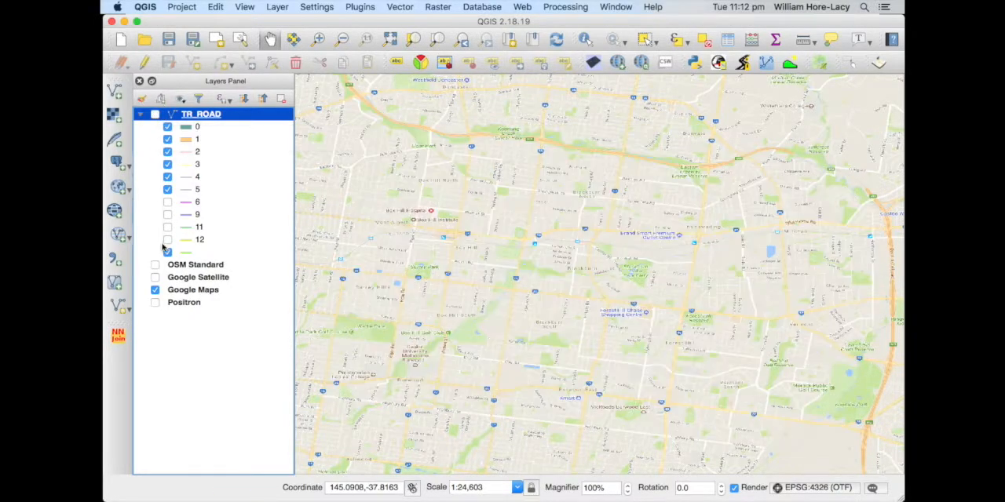
left_click(155, 290)
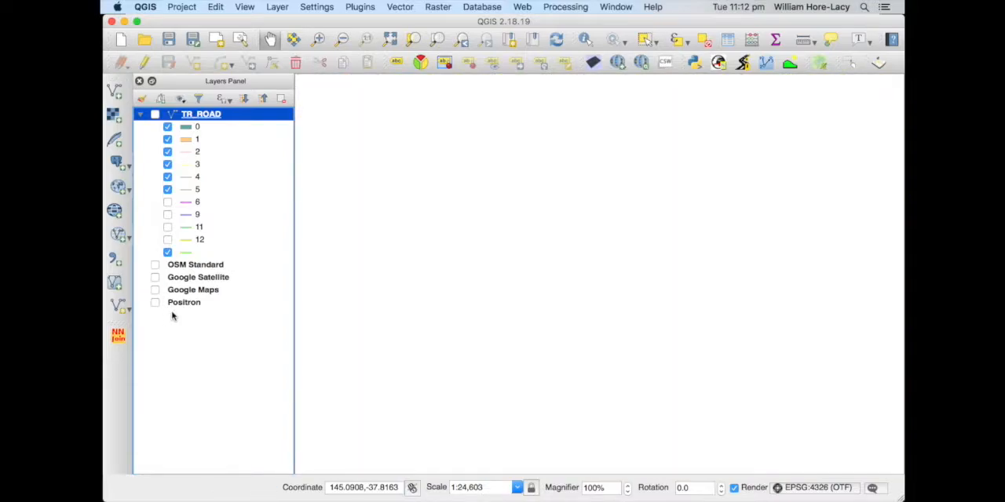
Switch to Firefox
key("super+Tab")
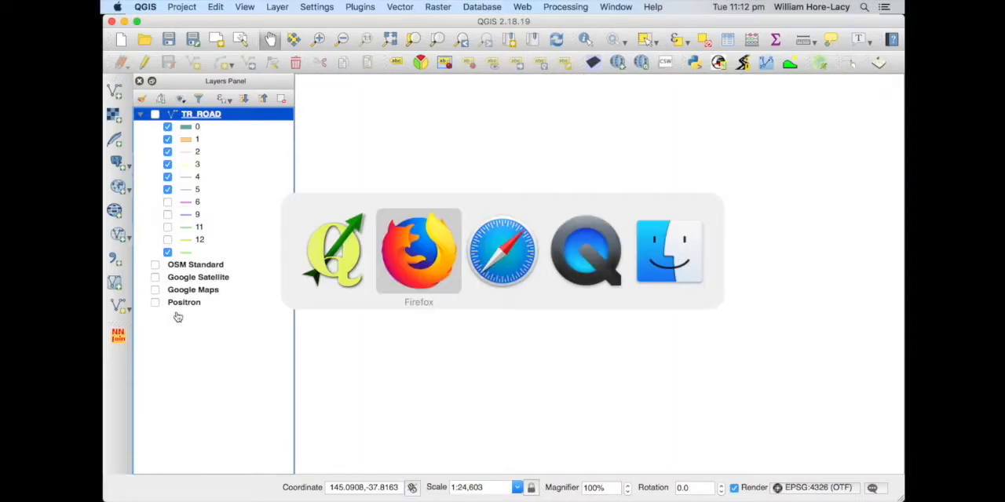
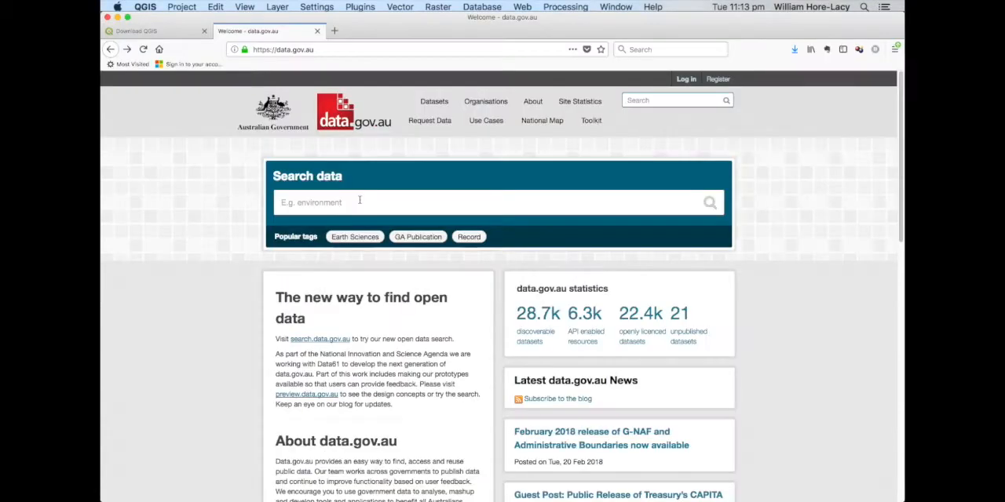
Search data.gov.au for "On street parking melbourne" and filter the datasets to the City of Melbourne organisation
left_click(359, 201)
type("On stre")
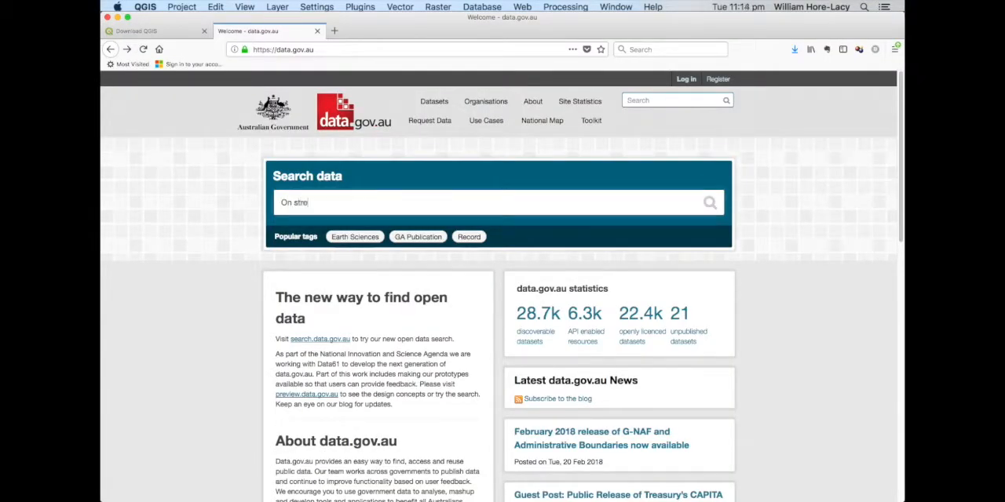
type("et parking melbourne")
key("Return")
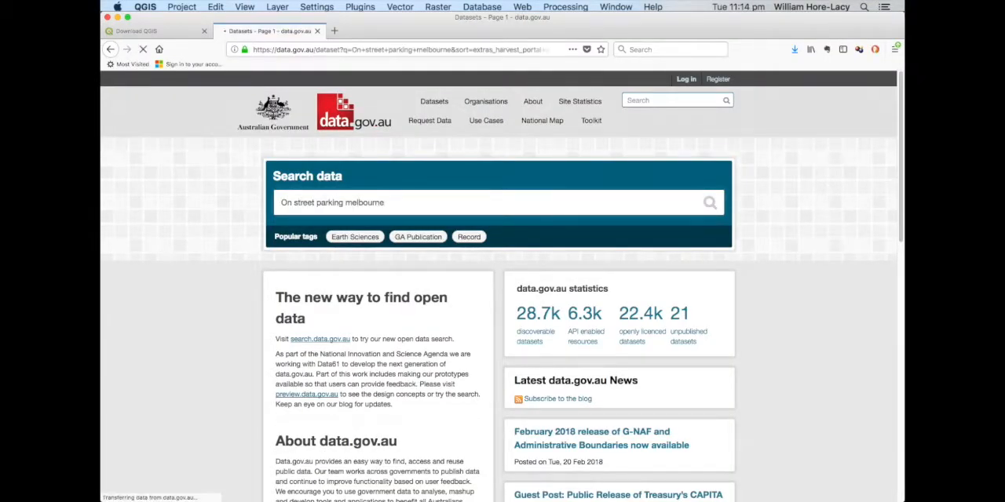
left_click(302, 194)
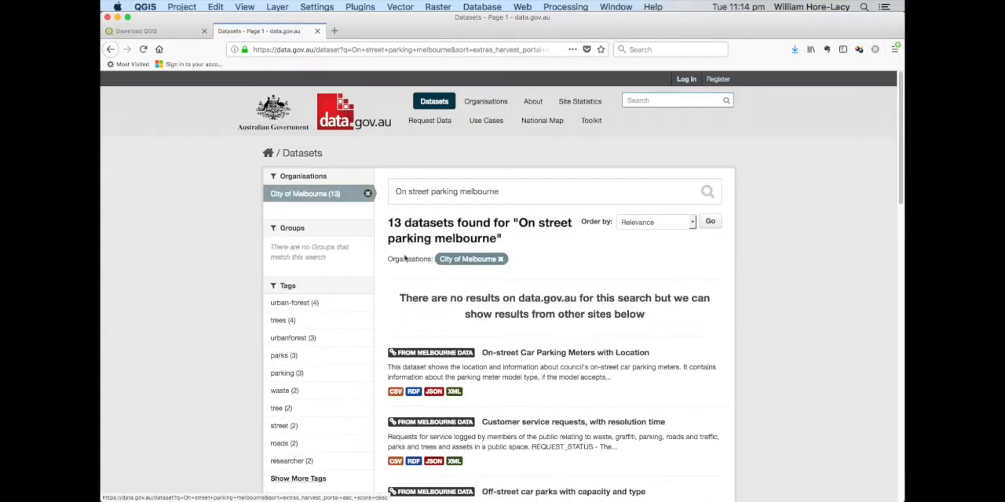
Open the On-street Car Parking Meters with Location dataset and export it as CSV
left_click(392, 397)
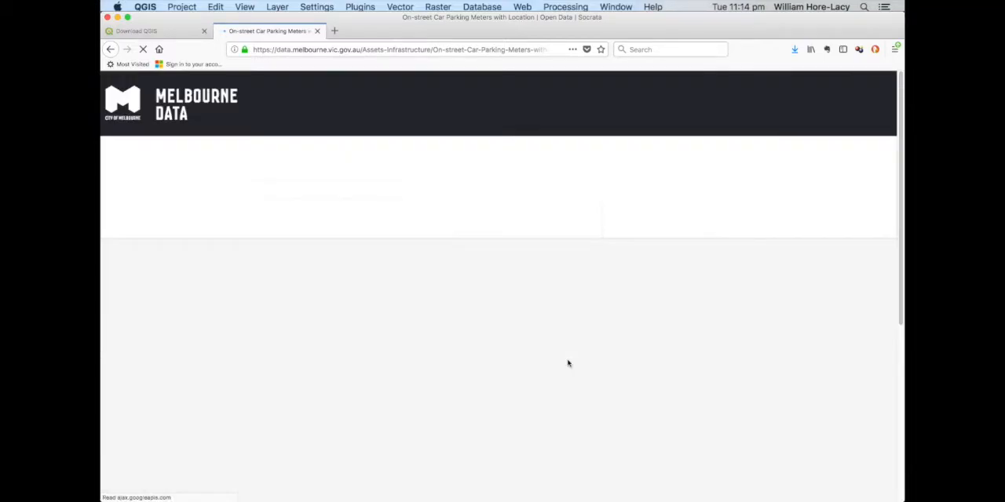
left_click(689, 166)
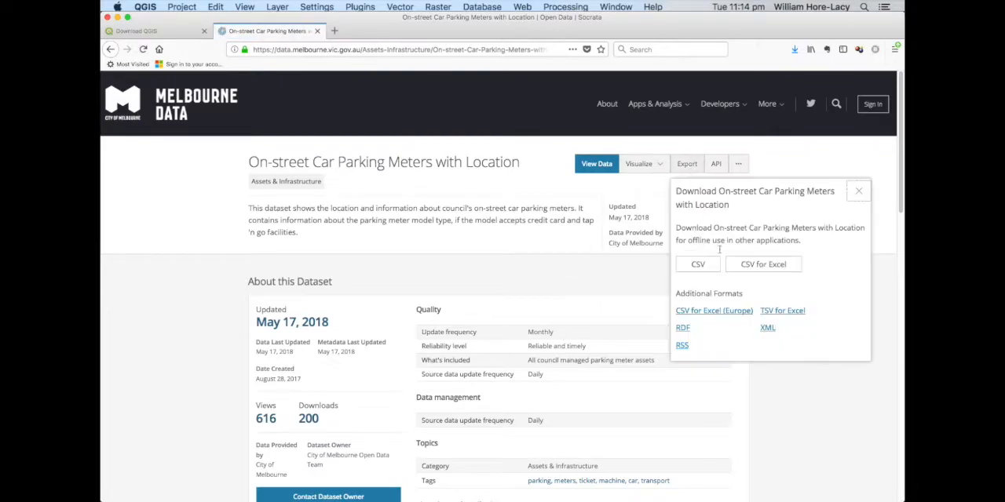
left_click(701, 264)
left_click(773, 282)
Switch to QGIS and choose On-street_Car_Parking_Meters_with_Location.csv from the Video1 folder as the source of a new delimited text layer
key("super+Tab")
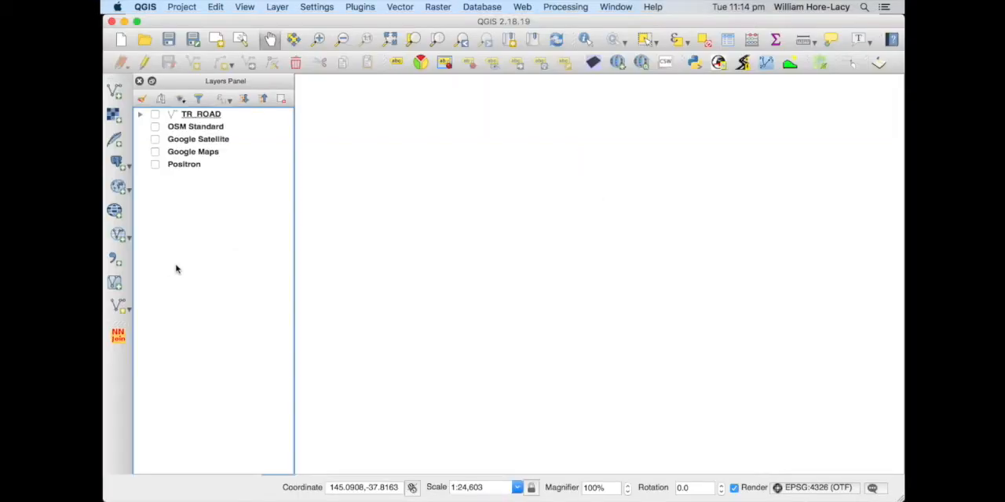
left_click(115, 260)
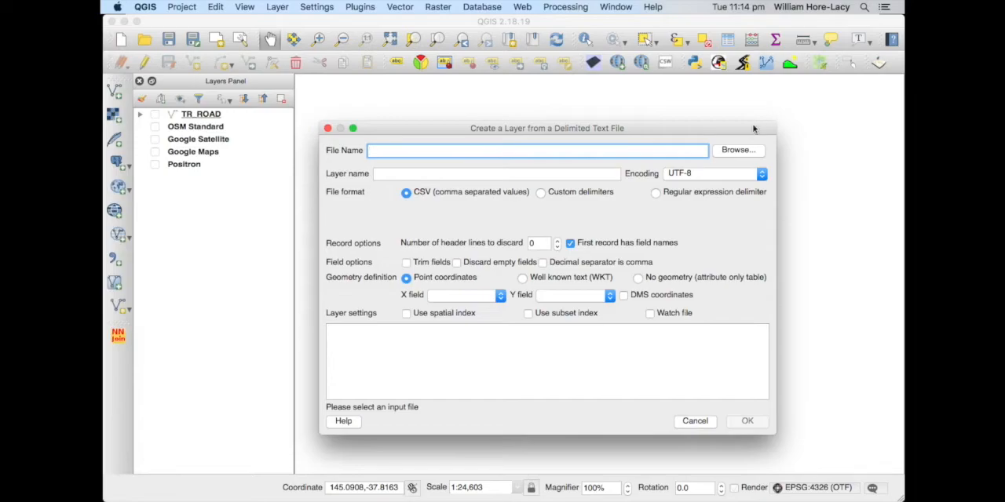
left_click(742, 150)
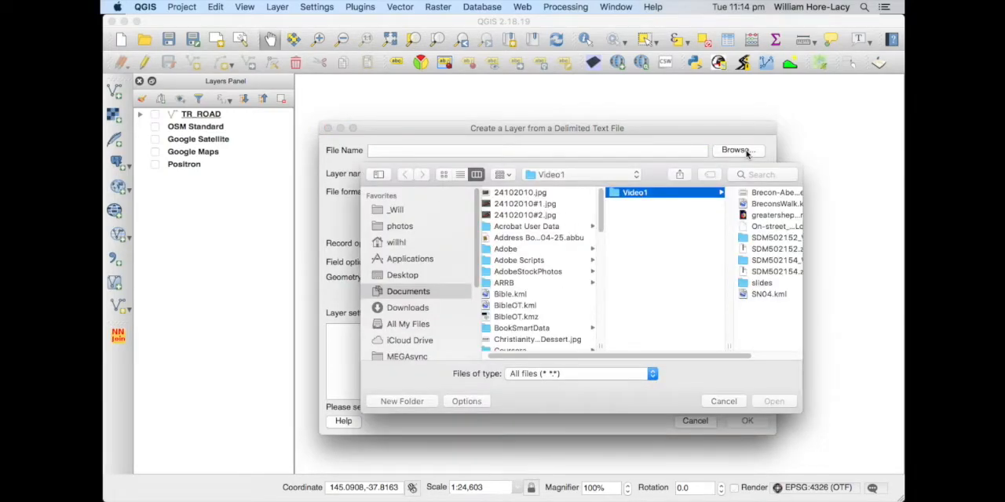
left_click(771, 228)
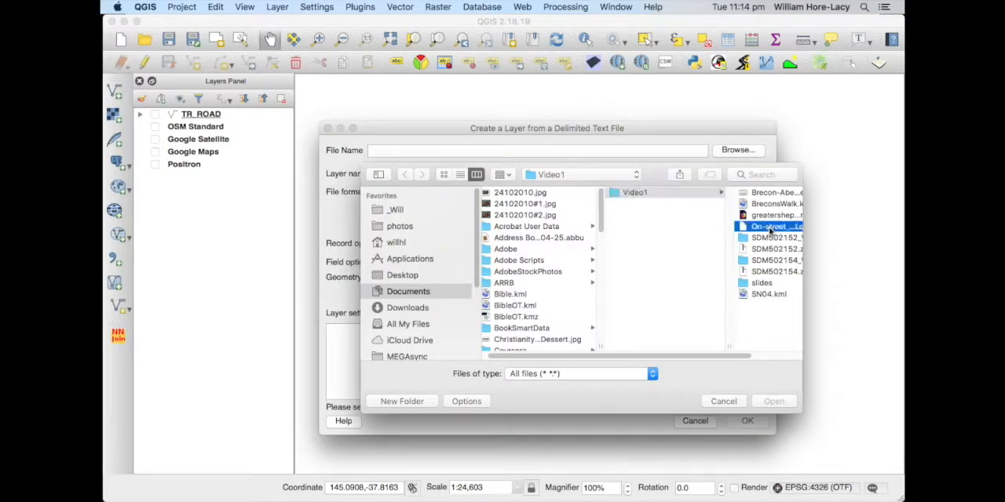
left_click(774, 401)
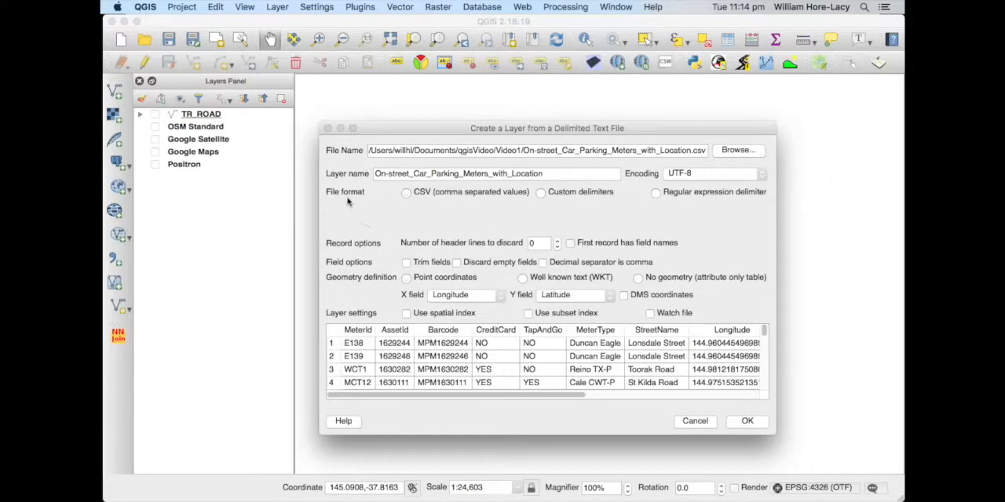
Add the parking meters file as a point layer in CSV format, with Longitude as the X field and Latitude as the Y field
left_click(407, 194)
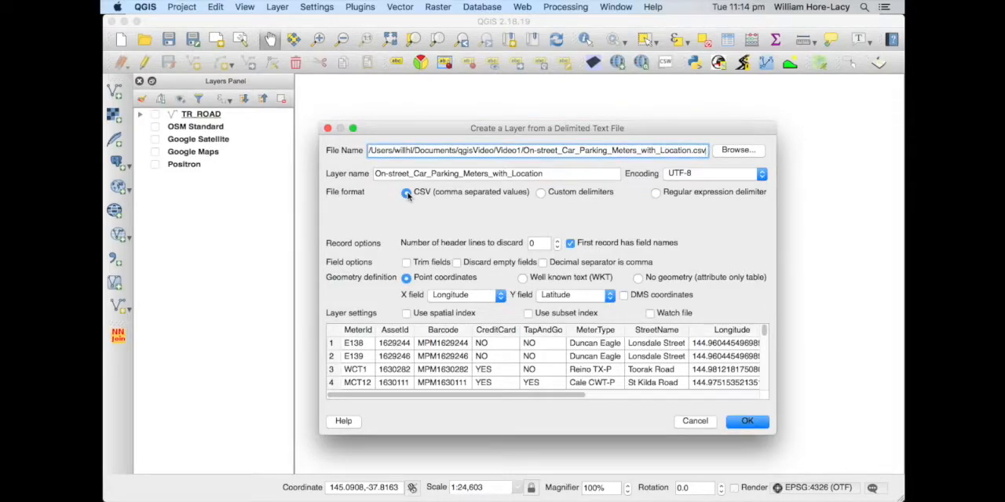
left_click(540, 193)
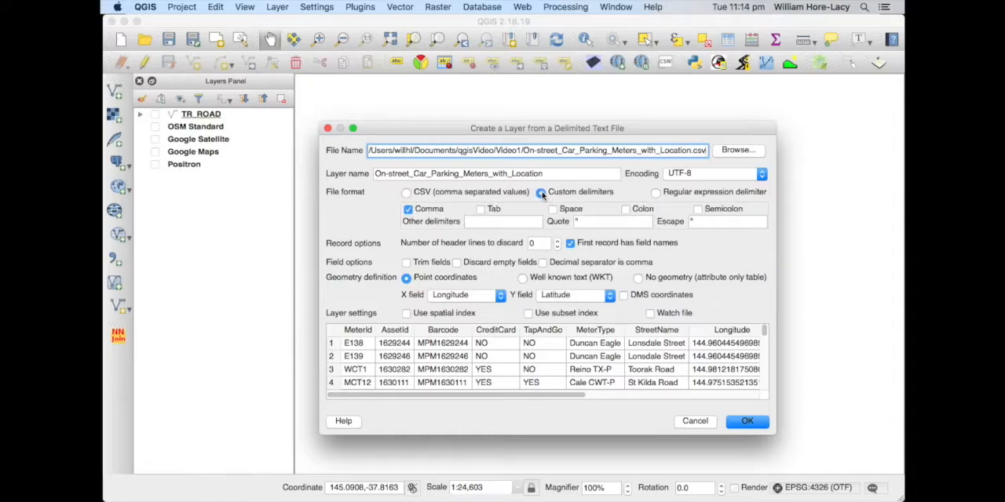
left_click(407, 194)
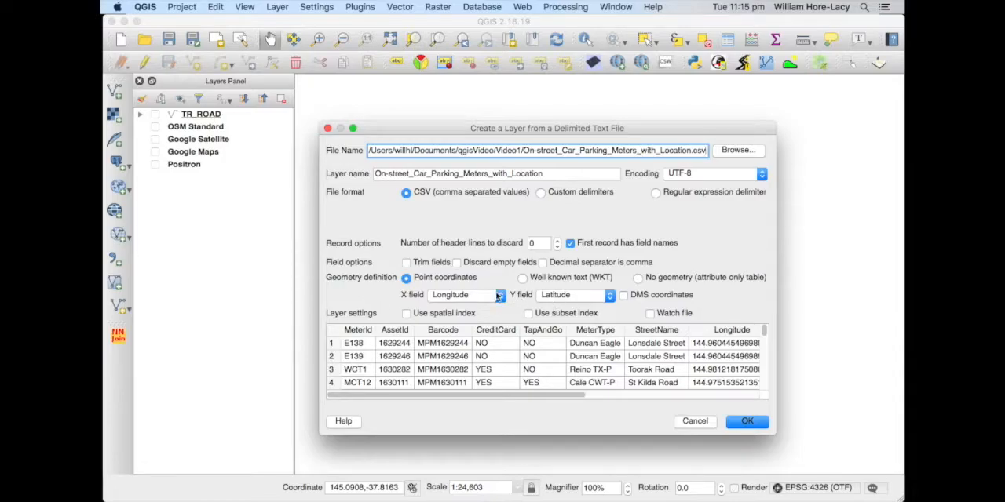
left_click(497, 295)
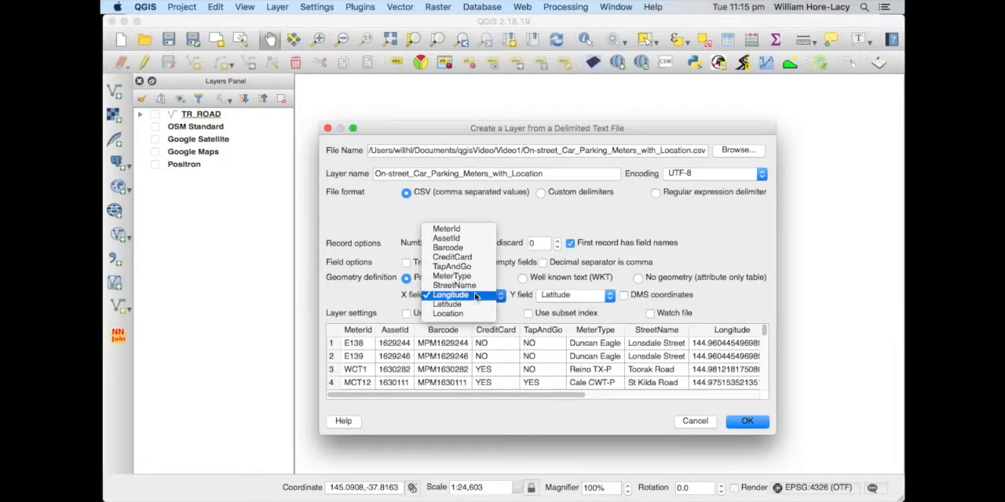
left_click(469, 295)
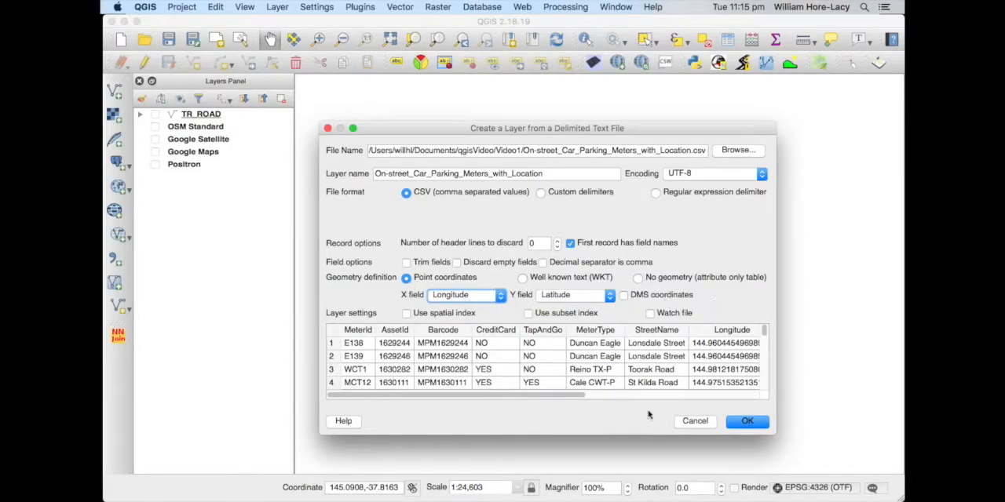
left_click_drag(384, 393, 694, 368)
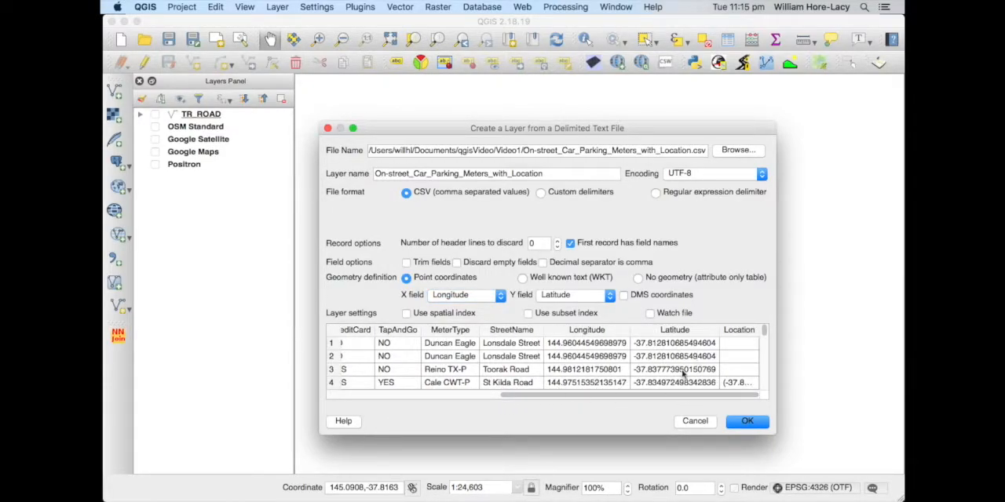
left_click(741, 421)
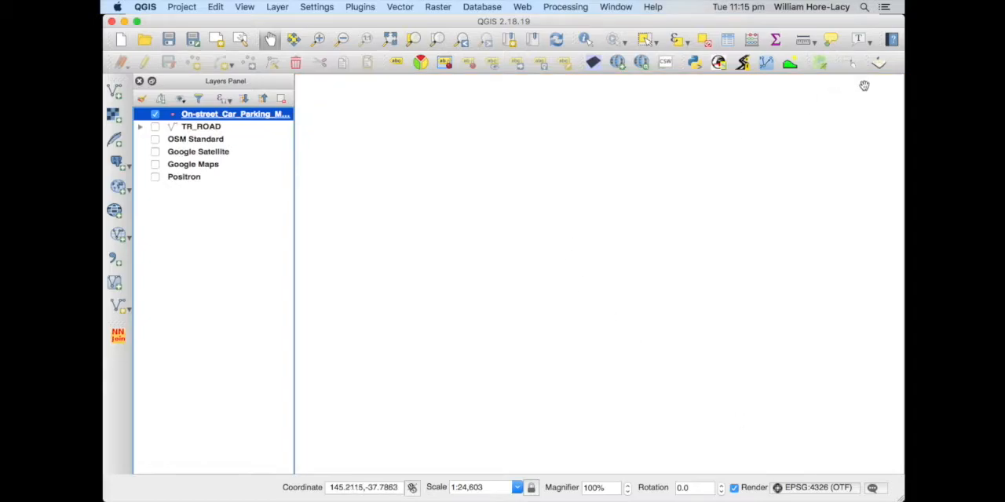
Zoom to the parking meters layer and toggle the Positron basemap on and off to check the points' location
right_click(245, 116)
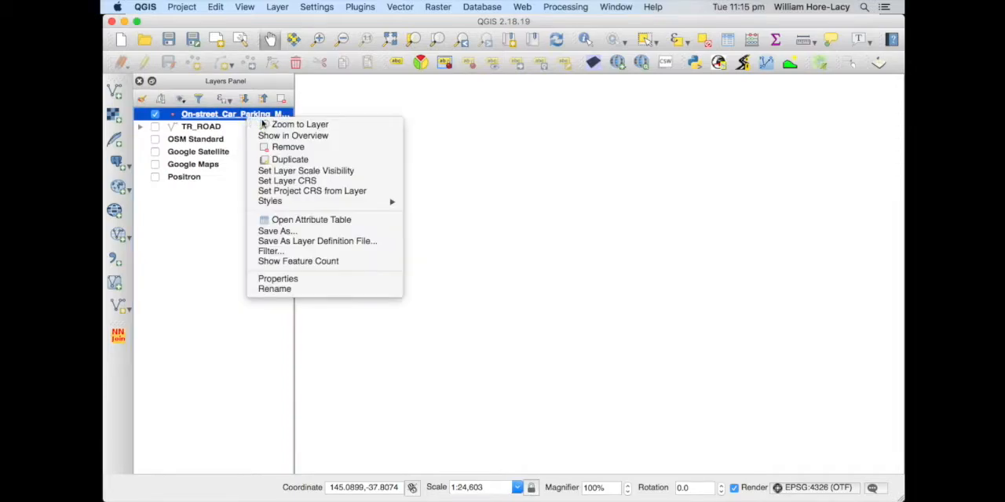
left_click(275, 126)
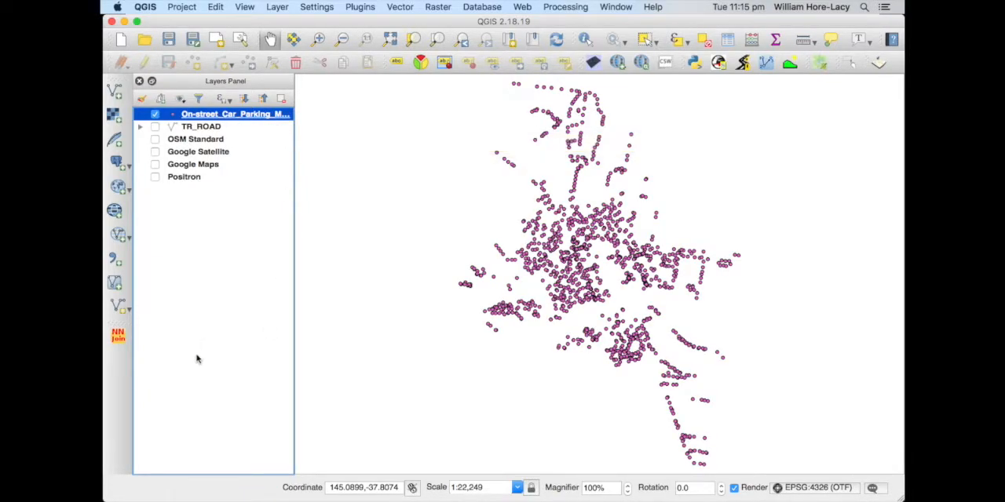
left_click(155, 177)
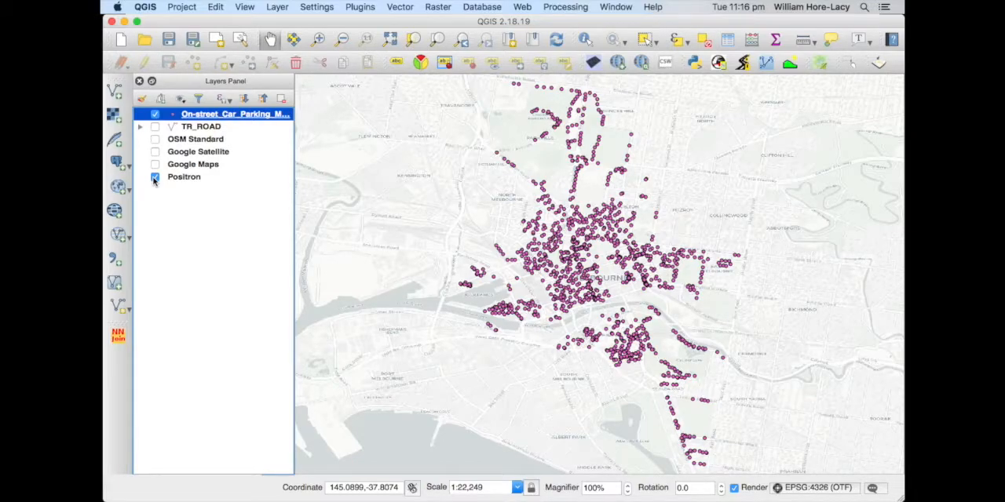
left_click(155, 178)
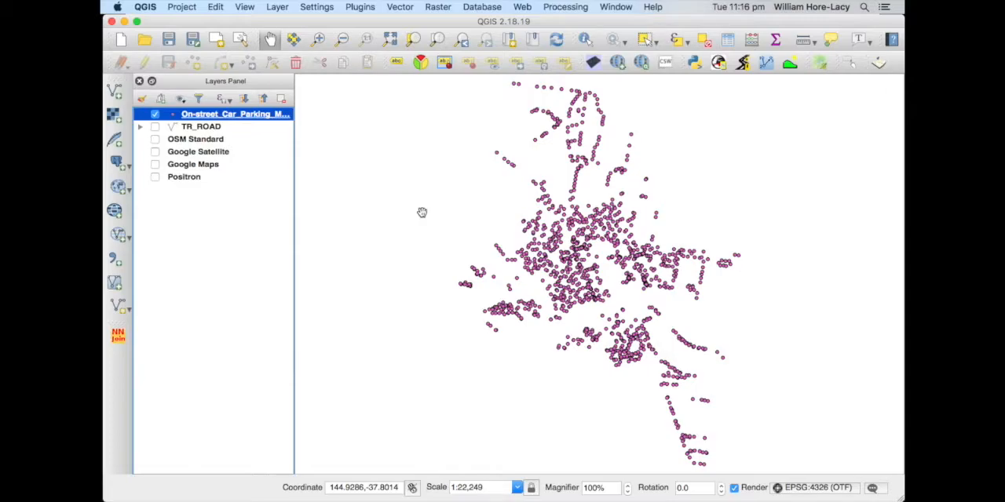
Identify the isolated northwestern parking meter point on Flemington Road to inspect its attributes, and close the results
left_click(584, 39)
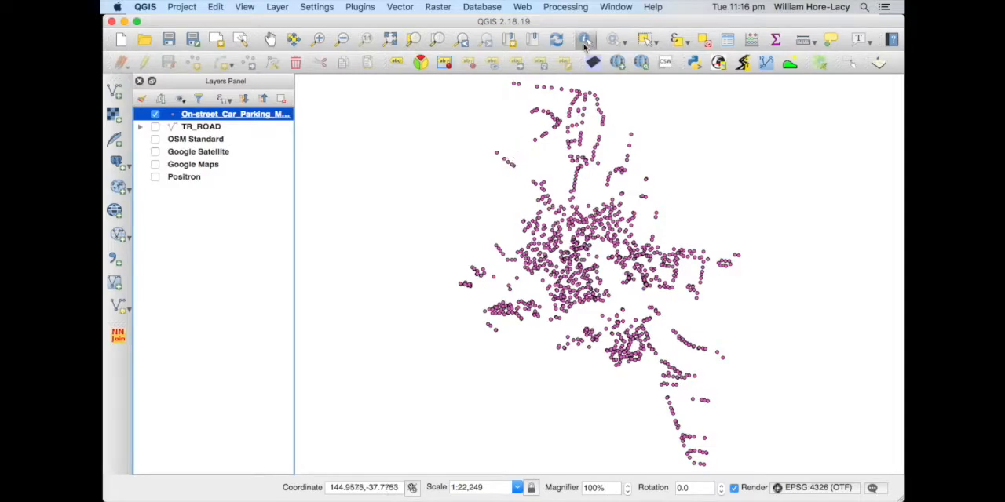
left_click(497, 153)
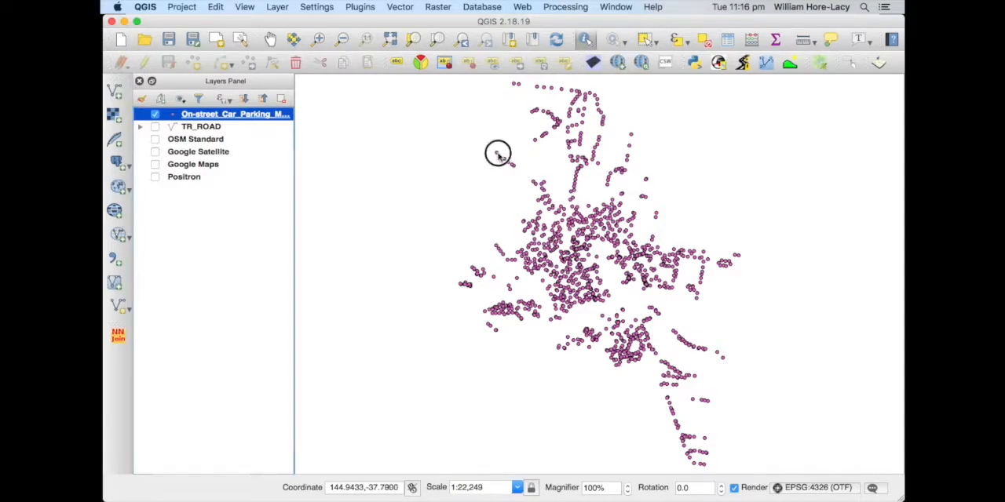
left_click_drag(752, 173, 689, 142)
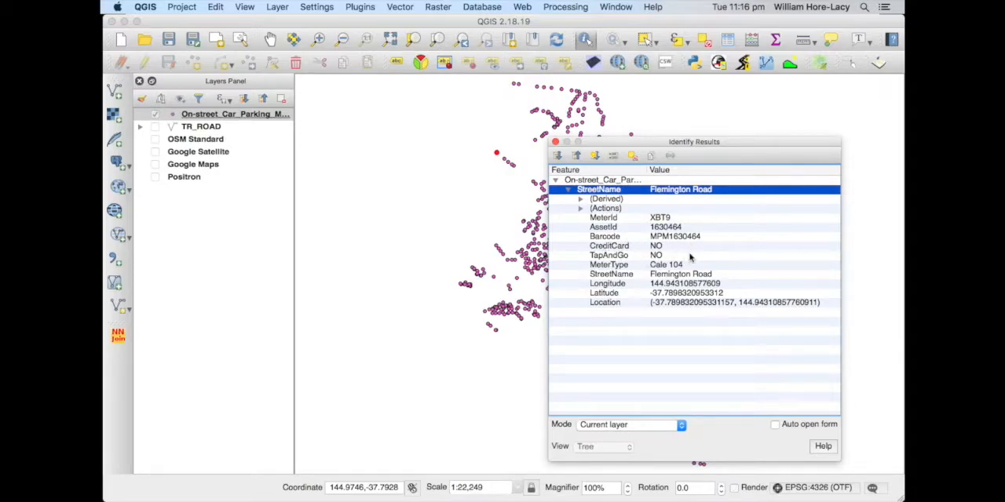
left_click(556, 142)
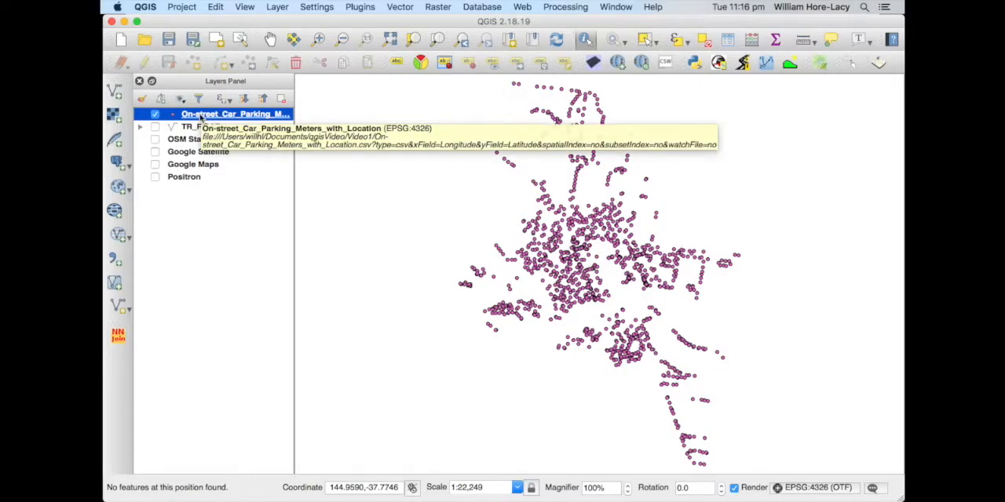
Set the parking meters layer's style to Categorized on the MeterType column with random colors, classify it, and review the categories
left_click(201, 116)
double_click(201, 116)
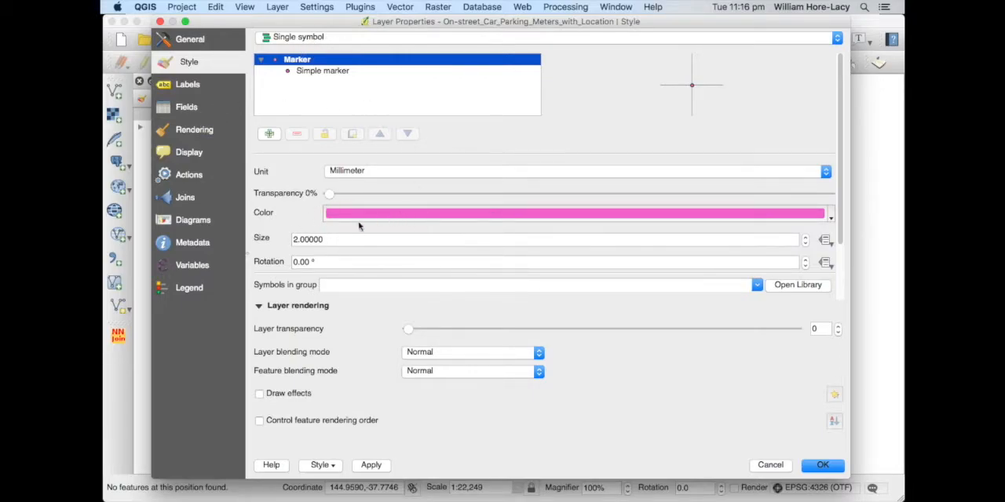
left_click(328, 38)
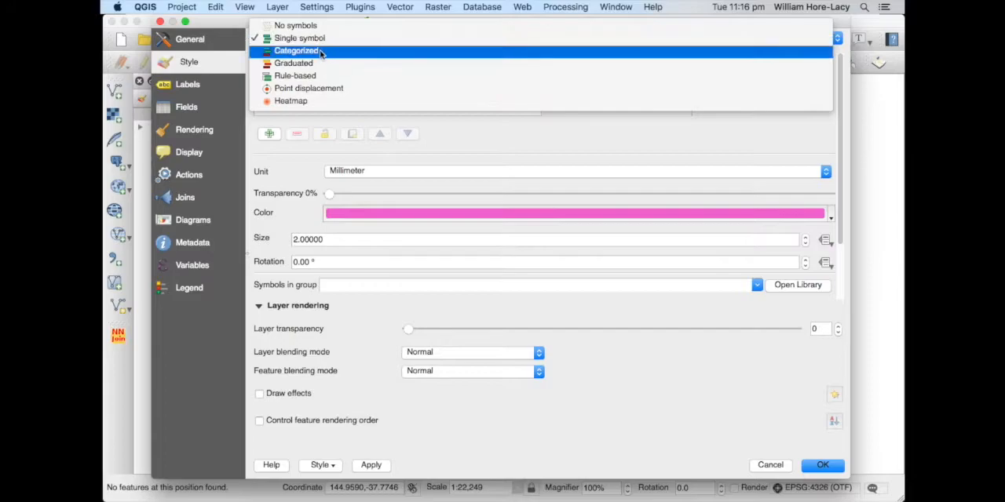
left_click(319, 50)
left_click(595, 70)
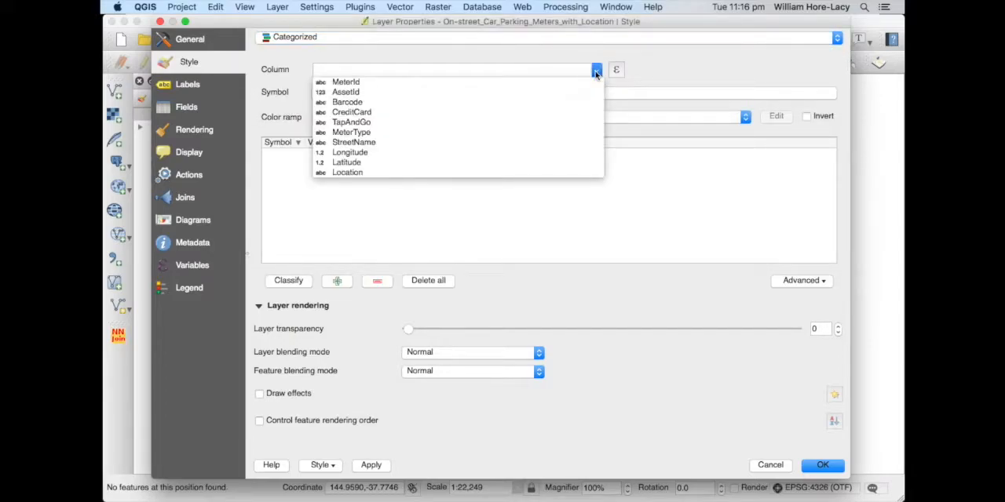
left_click(510, 132)
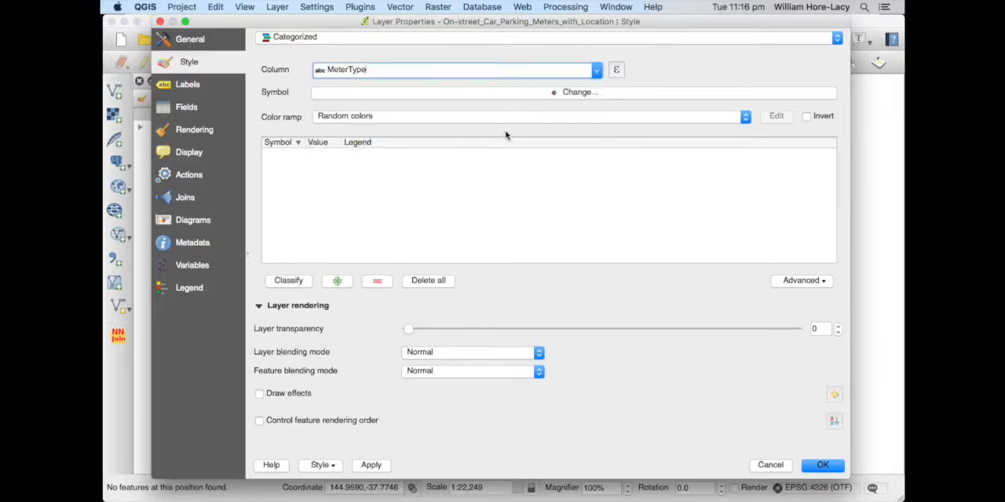
left_click(288, 283)
scroll(343, 172, "down", 3)
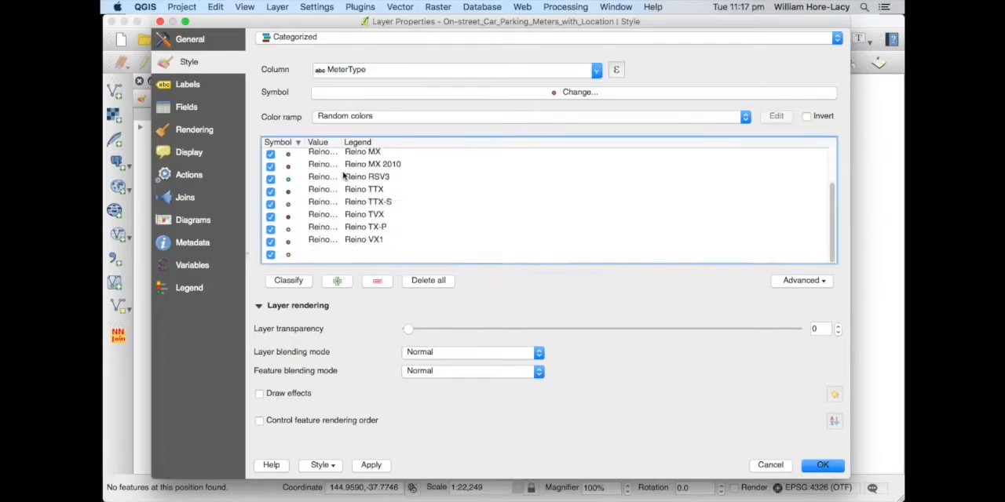
scroll(342, 171, "up", 3)
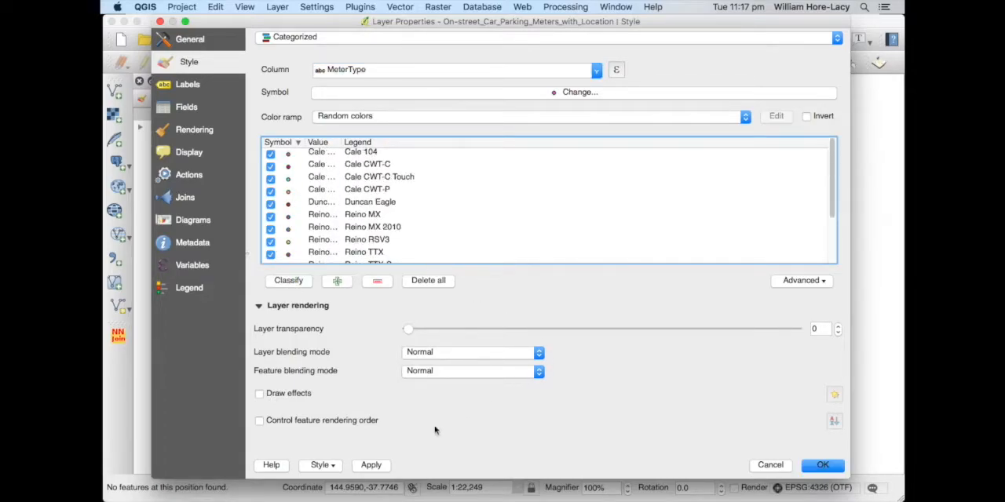
Apply the MeterType styling and move the layer properties aside to check the coloured points on the map
left_click(371, 465)
left_click_drag(288, 27, 742, 403)
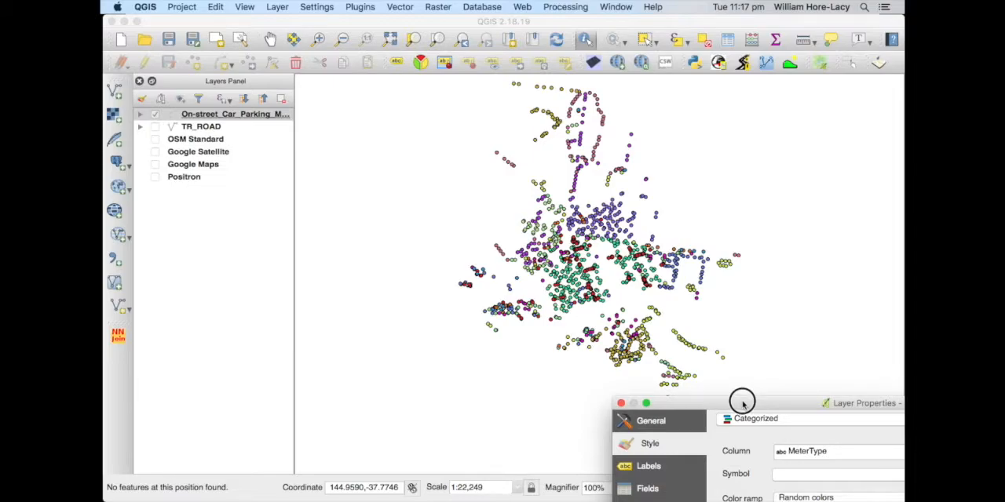
left_click_drag(742, 403, 311, 27)
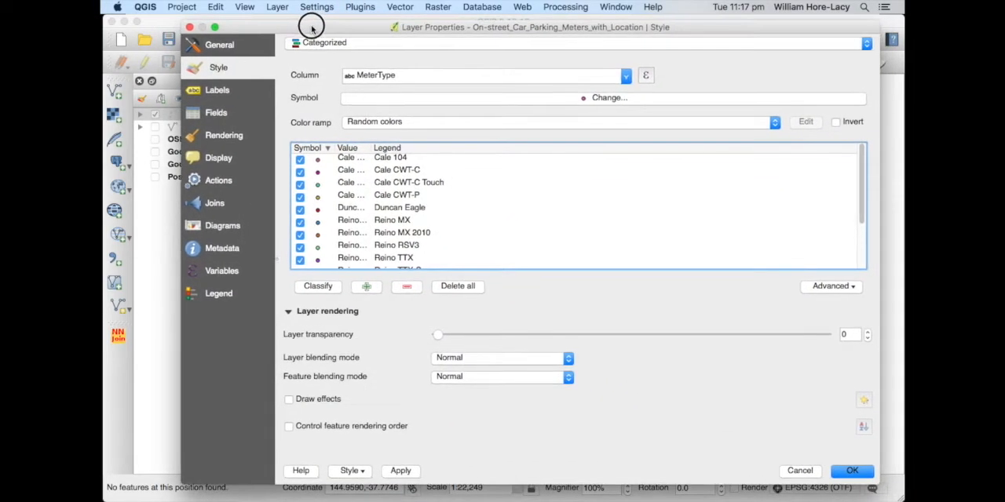
Reclassify the parking meters by the CreditCard column, deleting the existing classes, and switch off the category with no value
left_click(625, 77)
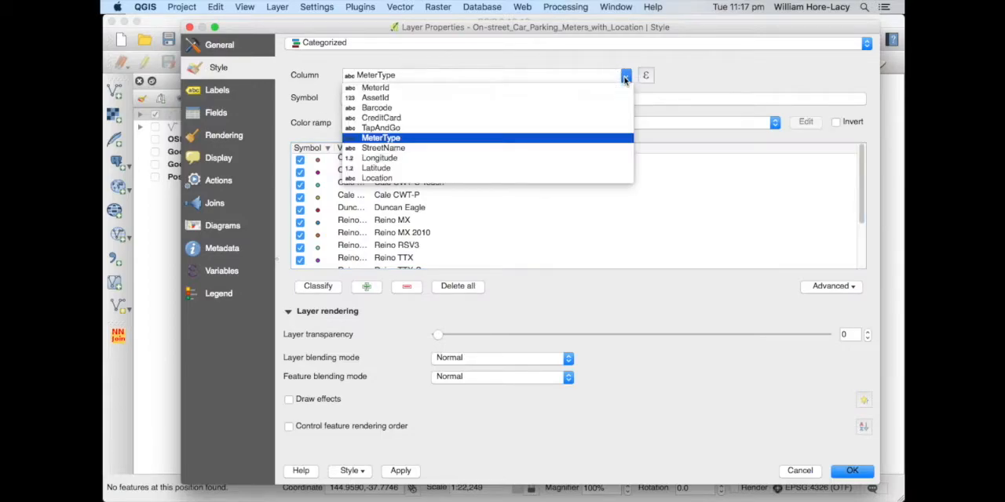
left_click(516, 117)
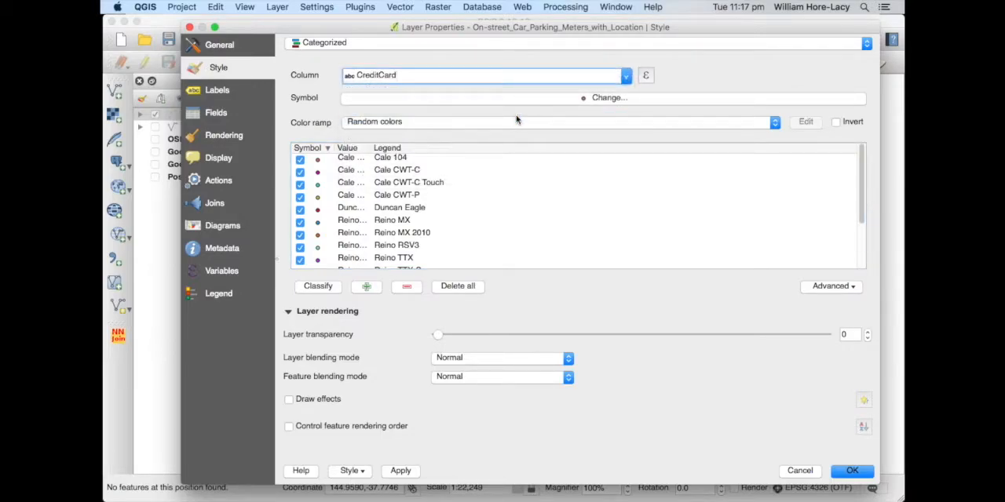
left_click(323, 287)
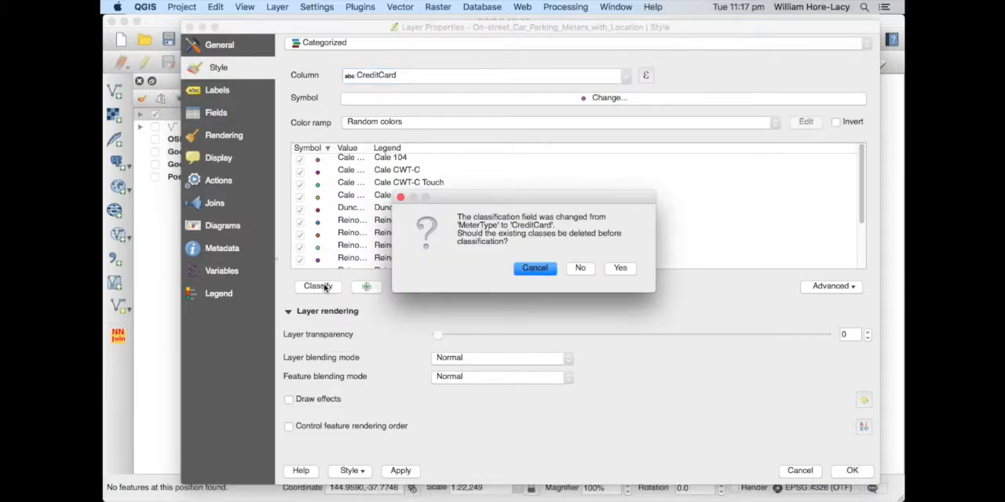
left_click(620, 268)
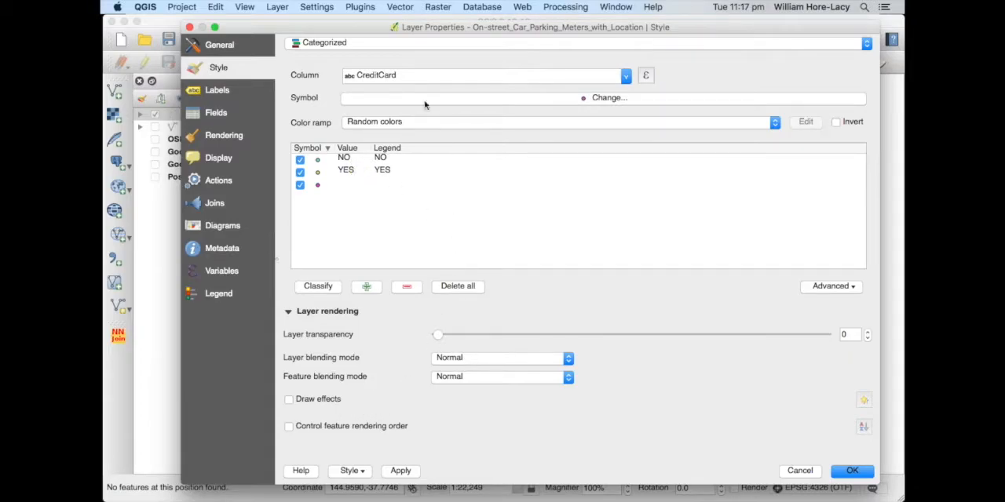
left_click(300, 185)
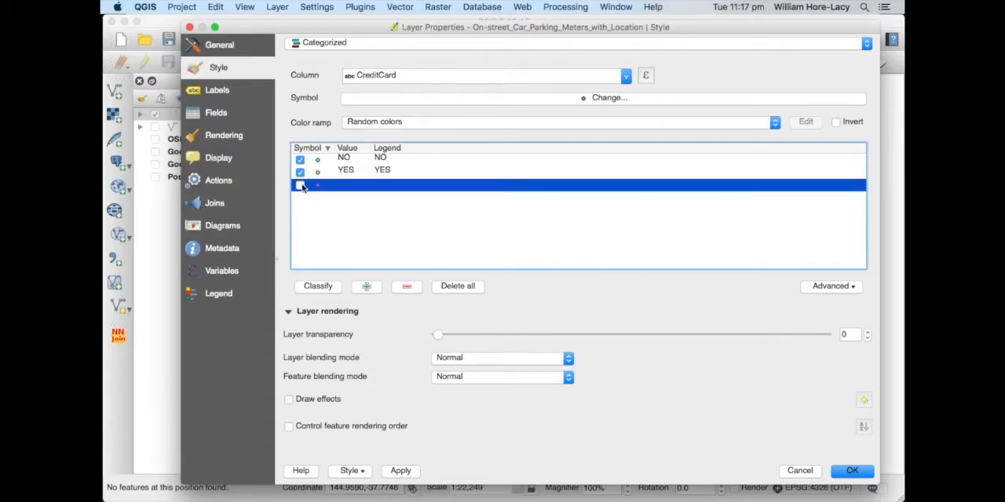
Set the marker color of the YES category to green
double_click(318, 178)
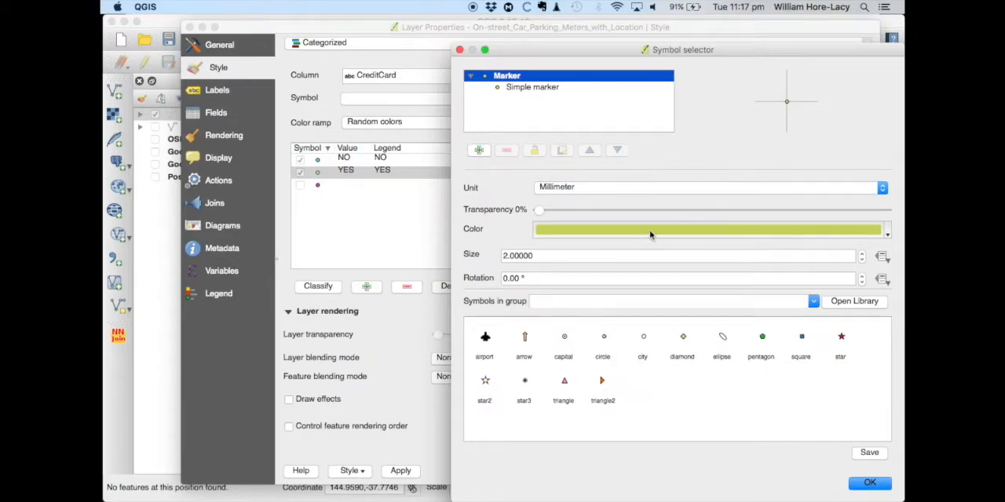
left_click(887, 235)
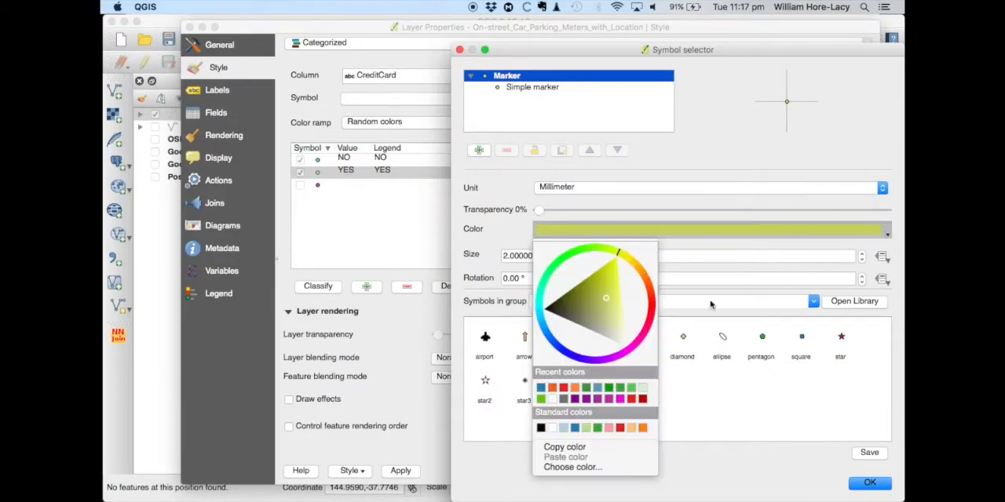
left_click(620, 389)
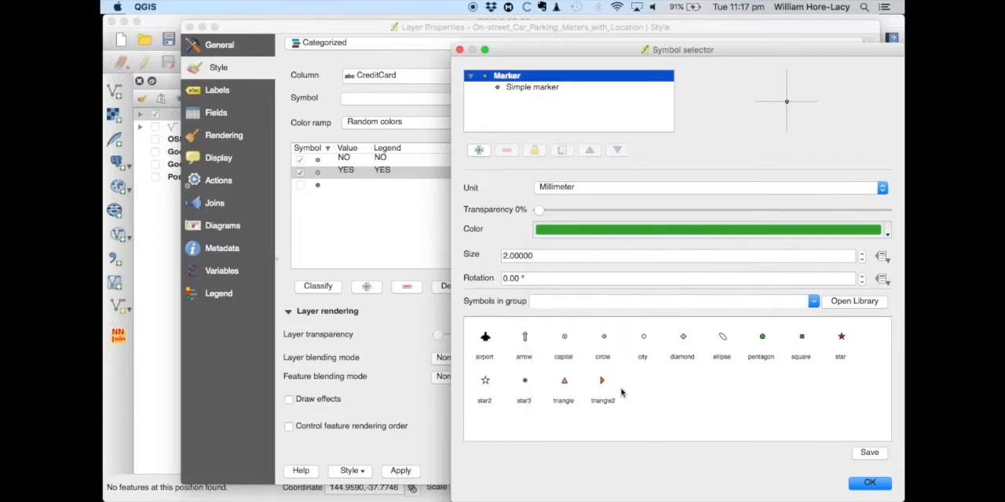
left_click(868, 483)
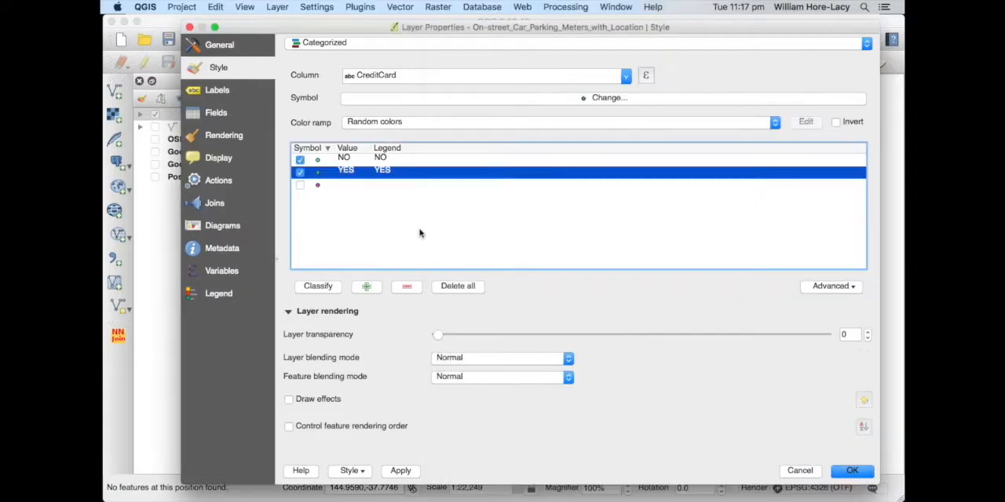
Set the marker color of the NO category to red and apply the CreditCard styling to the layer
left_click(316, 161)
double_click(316, 161)
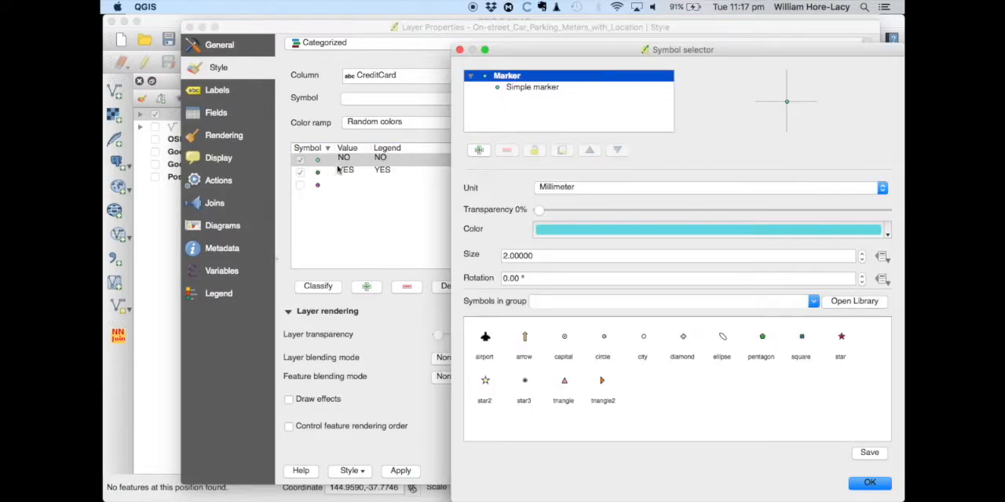
left_click(887, 233)
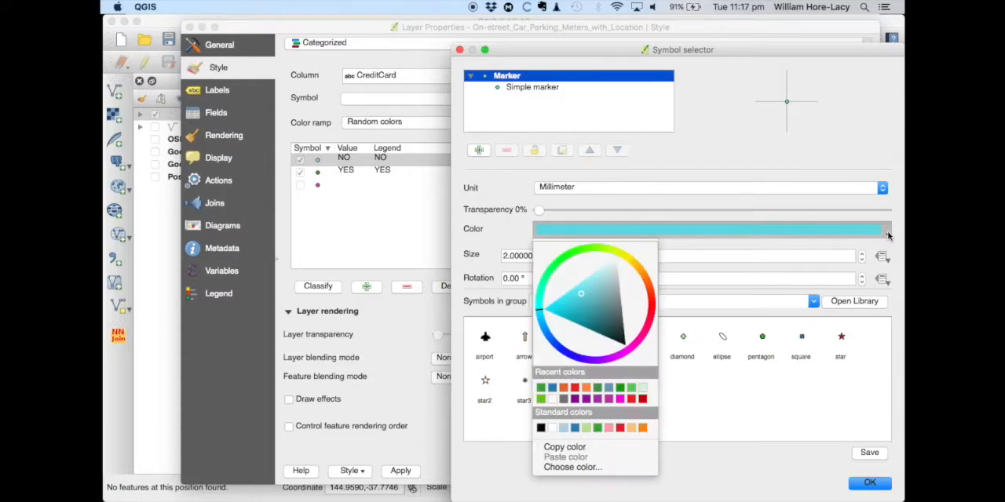
left_click(641, 399)
left_click(863, 480)
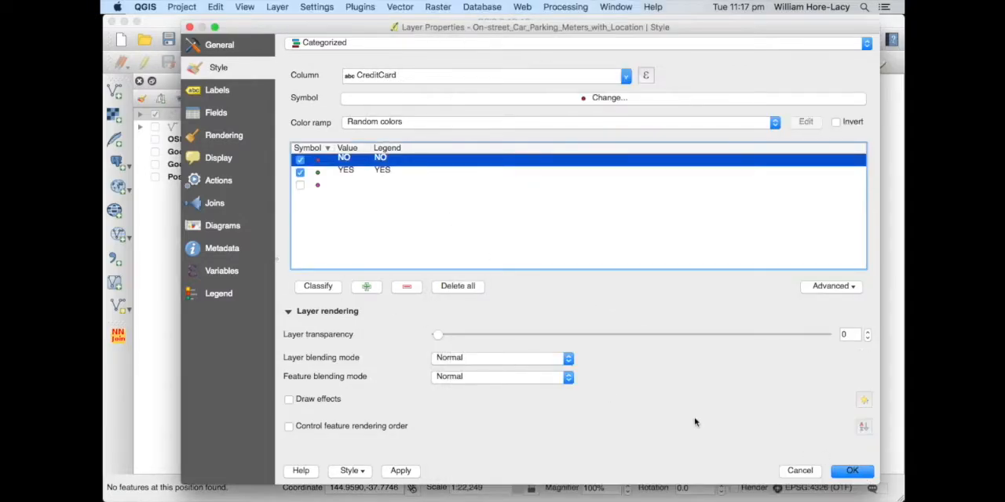
left_click(864, 476)
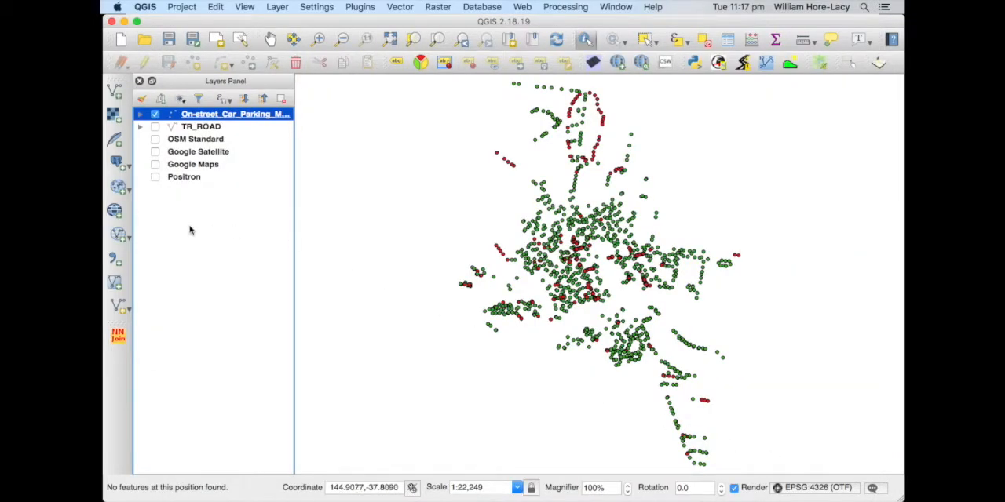
Show the Positron basemap beneath the parking meters and zoom in to the central Melbourne points
left_click(155, 177)
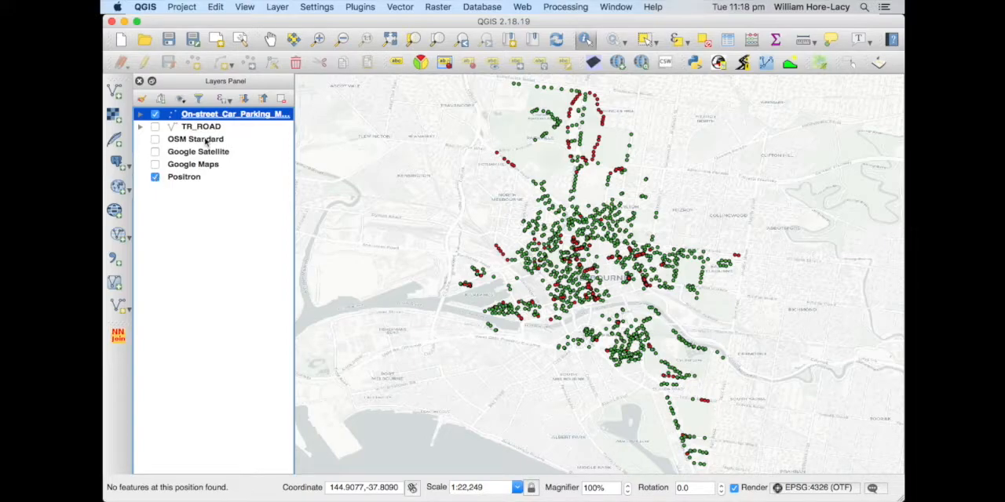
left_click(321, 40)
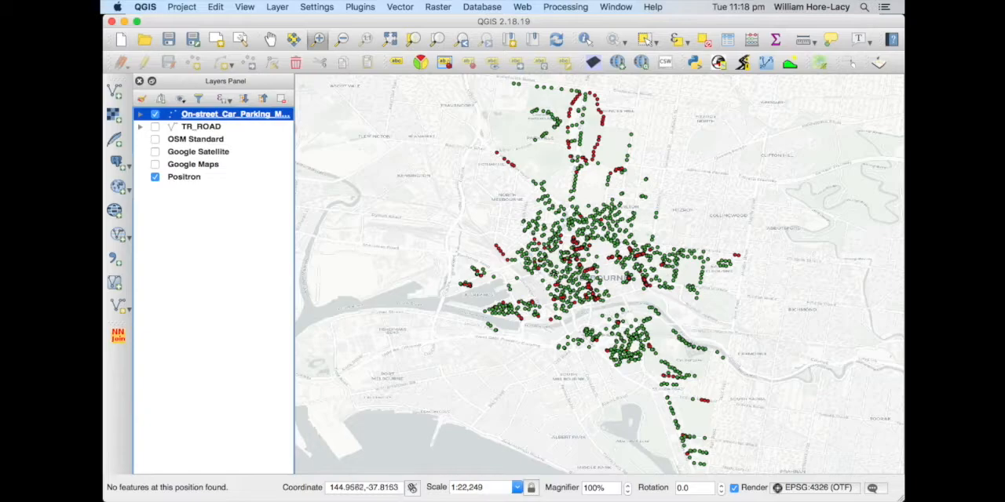
left_click_drag(544, 260, 617, 310)
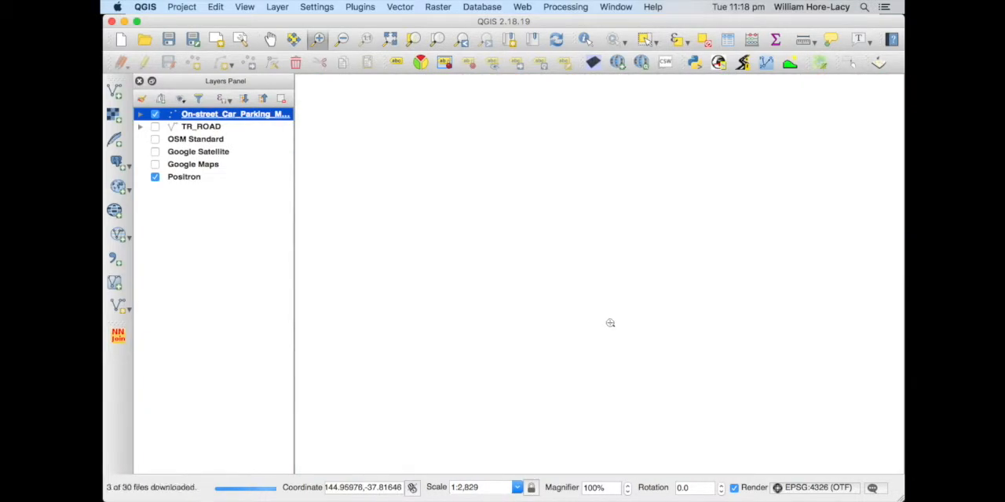
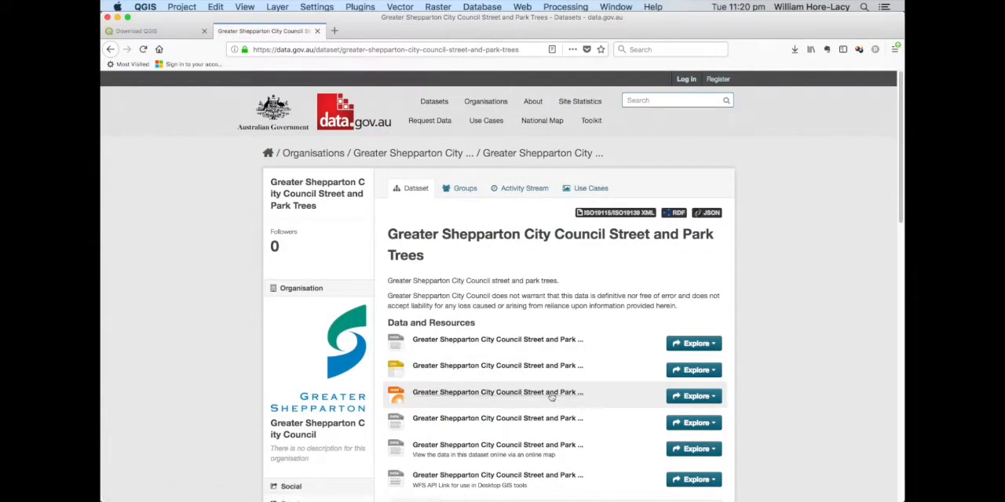
Open the GeoJSON resource of the Greater Shepparton City Council Street and Park Trees dataset and save it as a JSON file
left_click(692, 396)
left_click(695, 429)
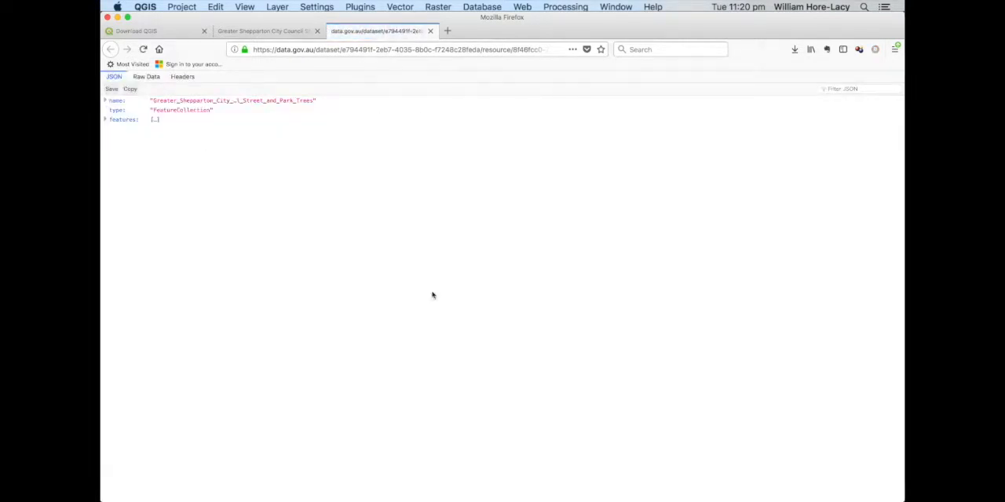
left_click(112, 88)
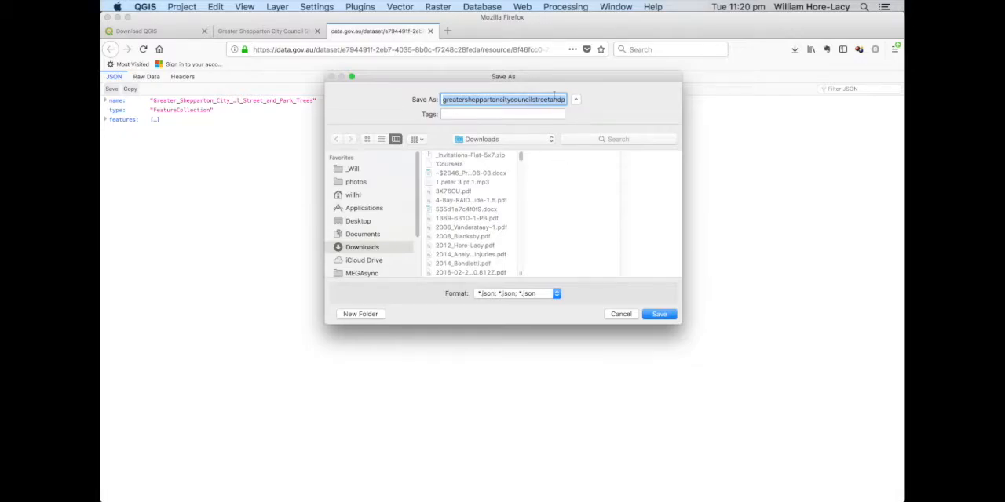
left_click(650, 317)
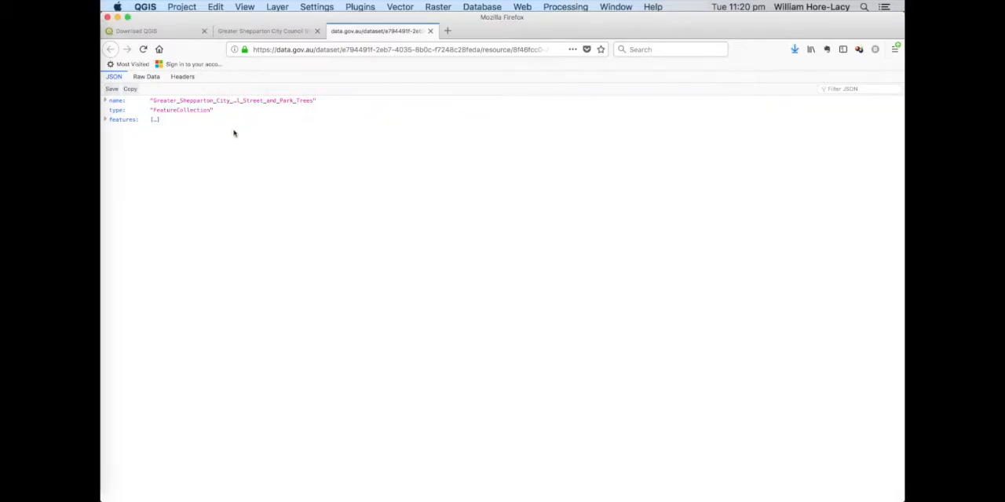
Switch to QGIS and add greatersheppartoncitycouncilstreetandparktrees.json from the Video1 folder as a vector layer
key("super+Tab")
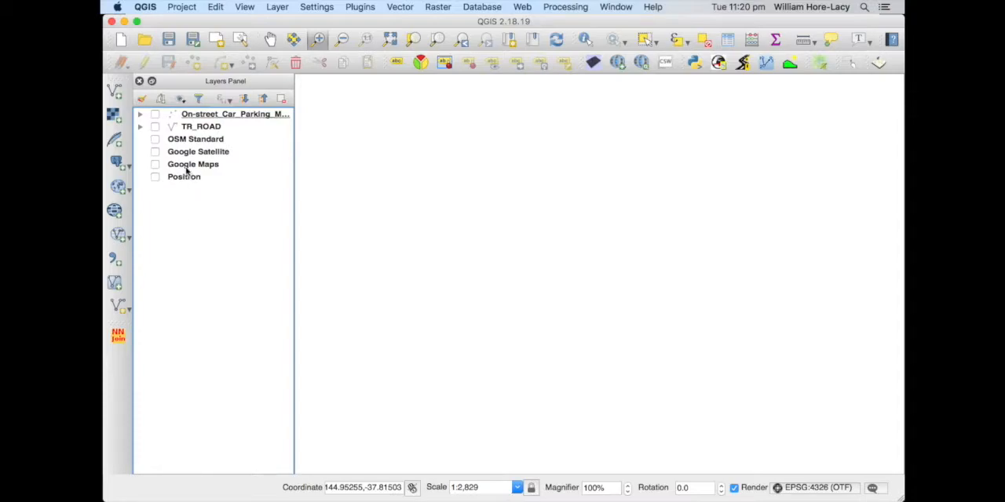
left_click(114, 92)
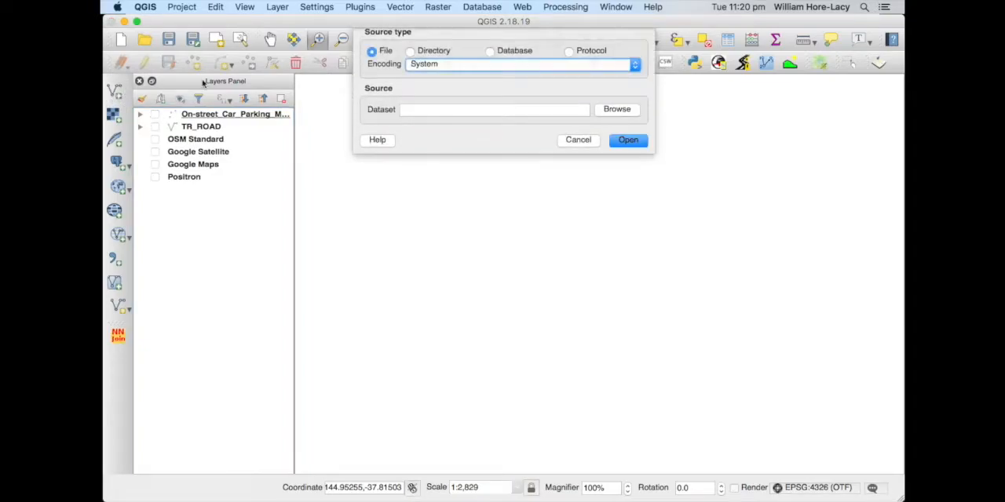
left_click(616, 110)
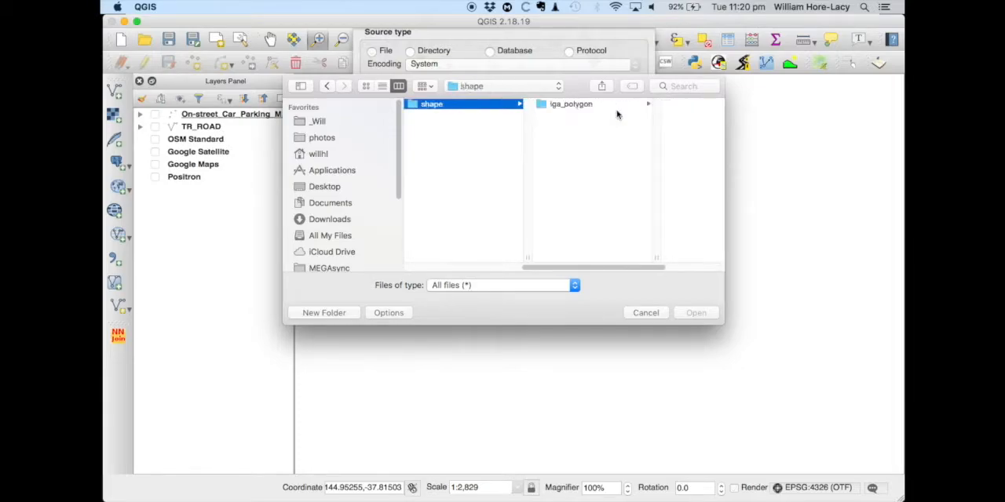
key("Left")
key("Left")
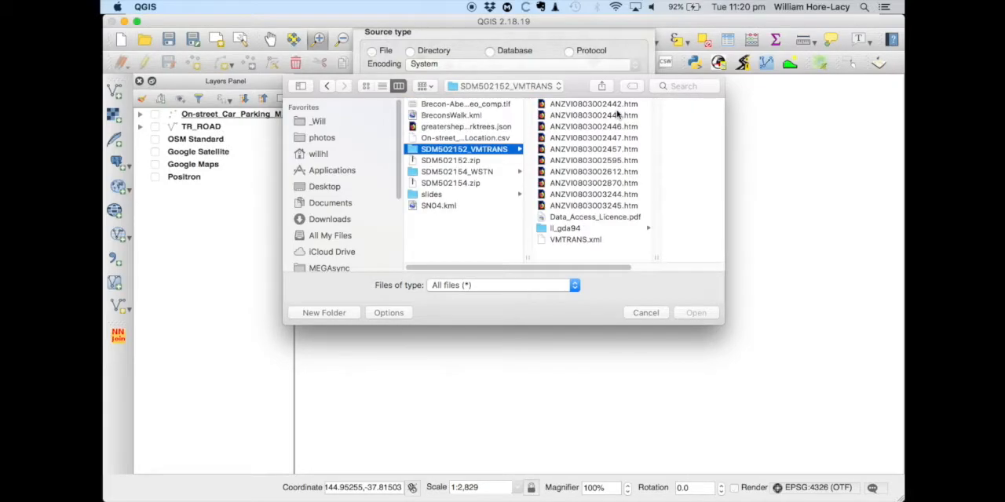
left_click(491, 129)
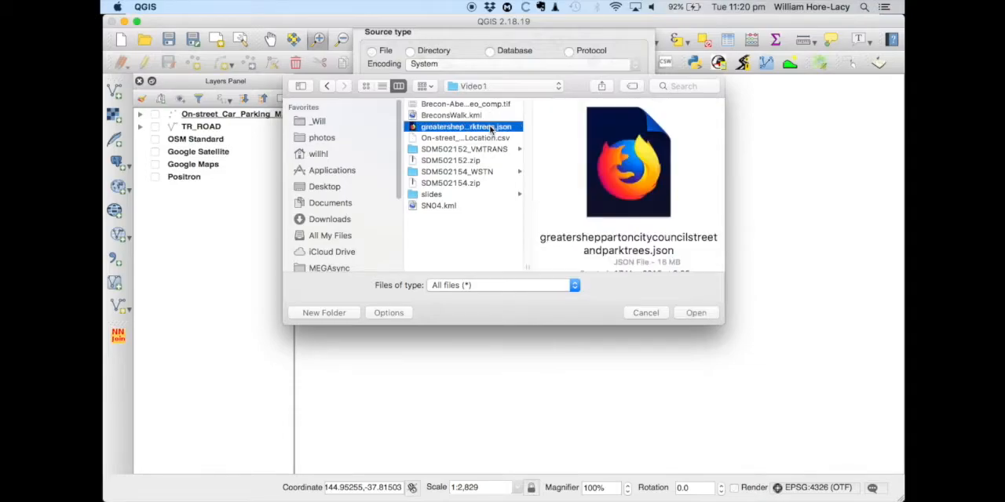
left_click(700, 314)
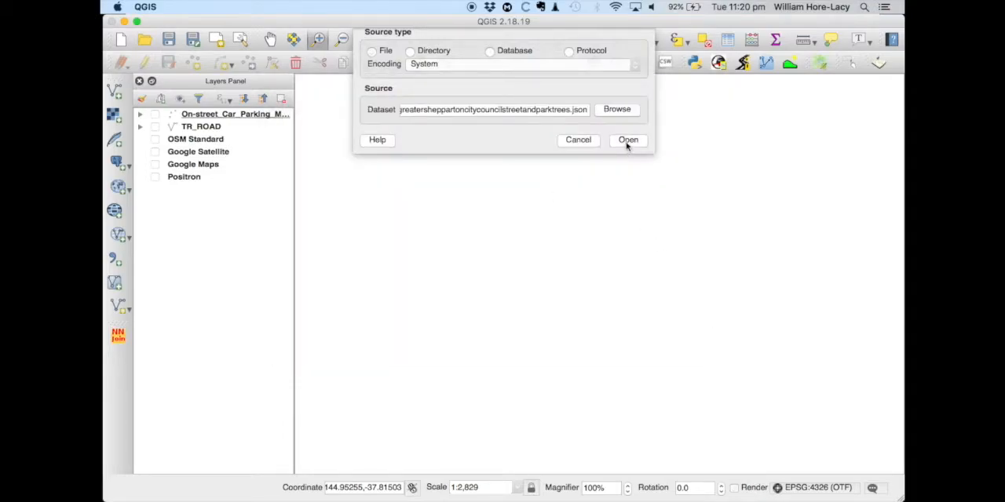
left_click(627, 141)
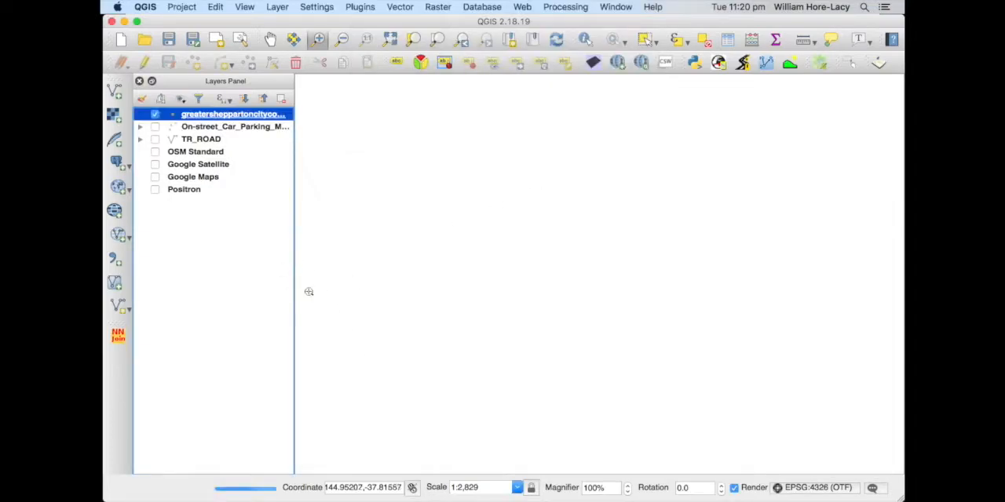
Zoom to the extent of the Shepparton trees layer and show the Google Maps basemap beneath it
right_click(223, 117)
left_click(242, 123)
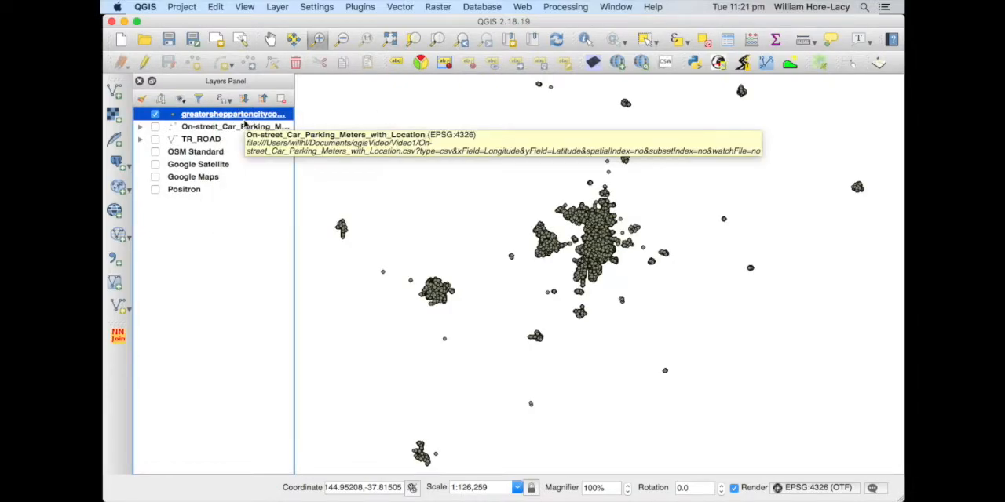
left_click(155, 177)
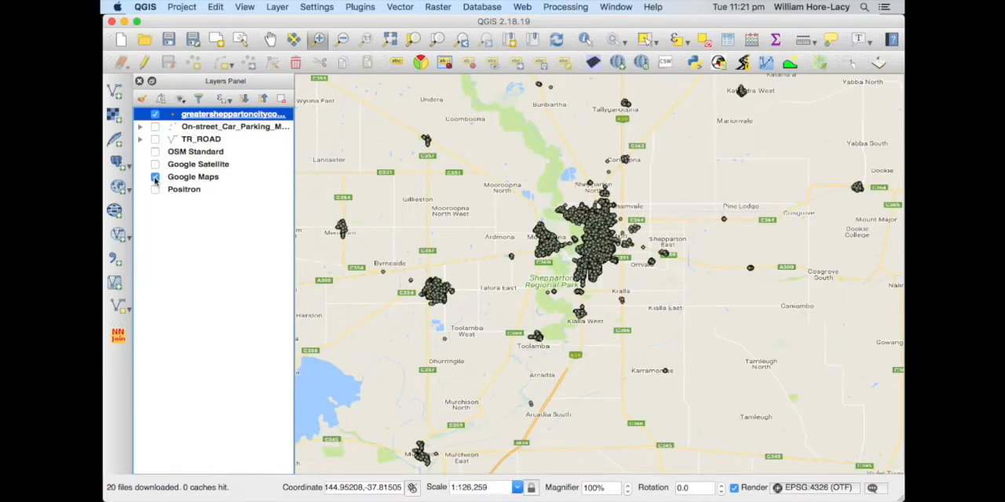
left_click(155, 115)
left_click(154, 115)
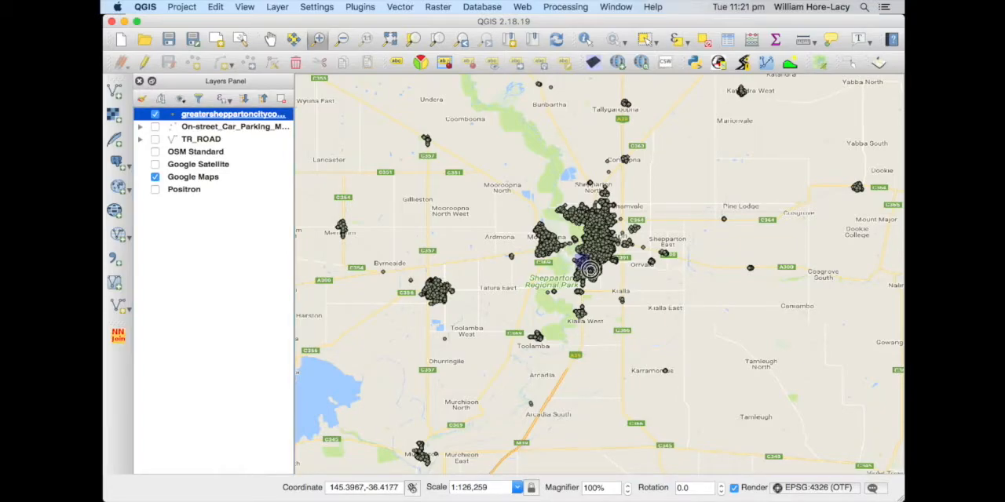
Identify a tree point in southern Shepparton to read its attributes, and close the results
left_click_drag(594, 271, 603, 277)
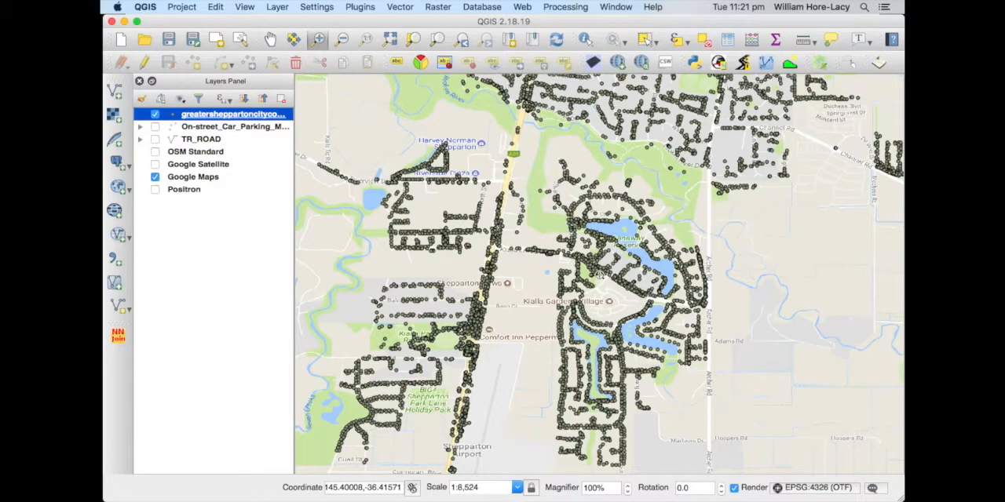
left_click(584, 38)
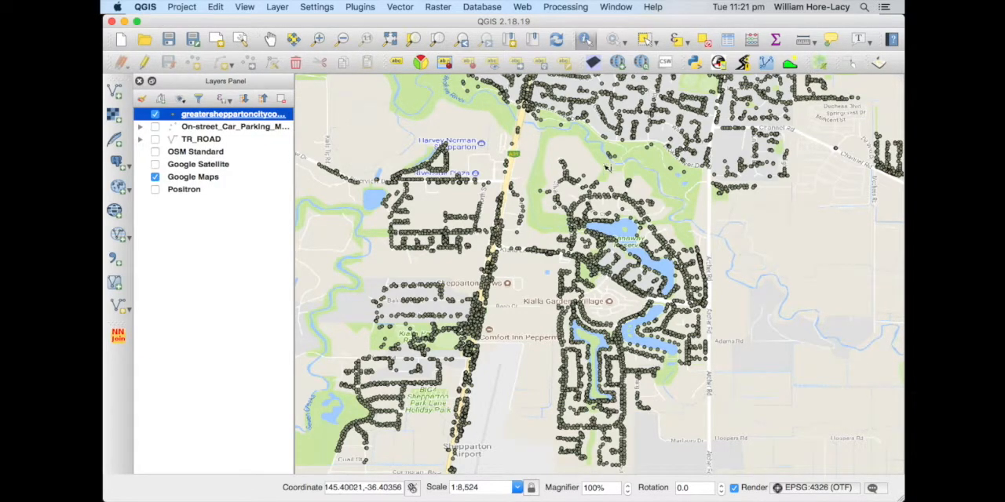
left_click(546, 193)
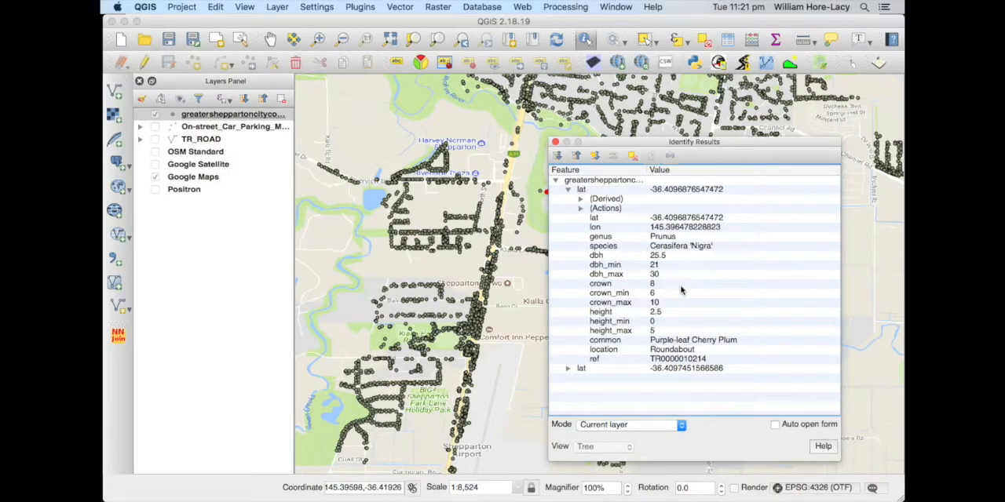
left_click(554, 142)
left_click(797, 245)
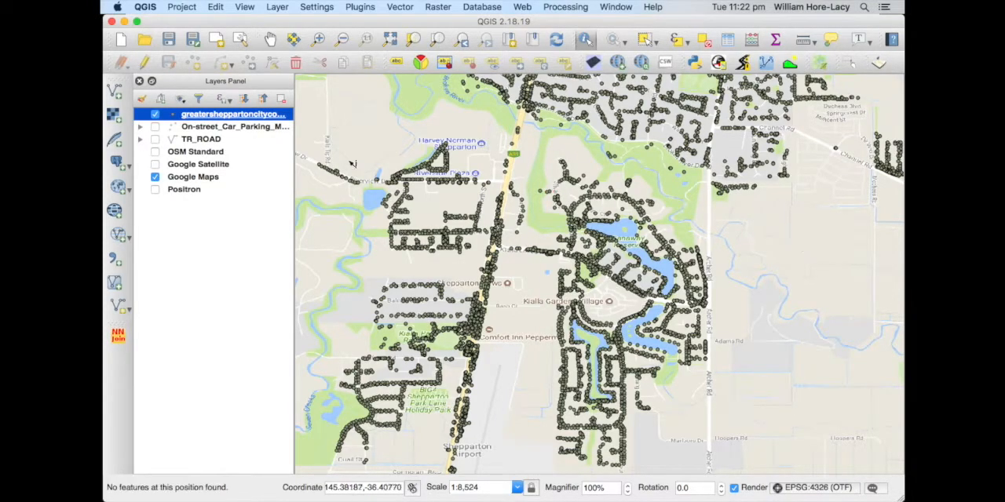
Open the trees layer's style properties and change its symbol layer type from simple marker to SVG marker
left_click(219, 118)
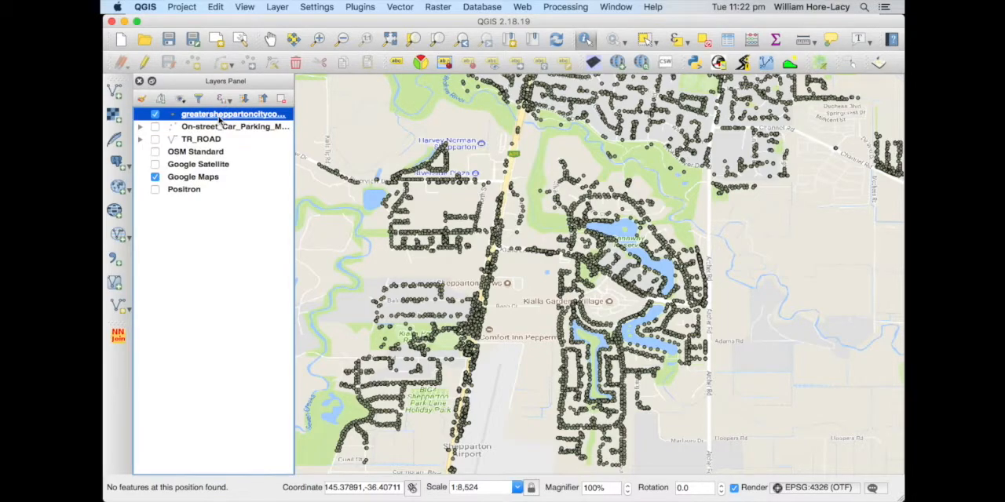
double_click(219, 117)
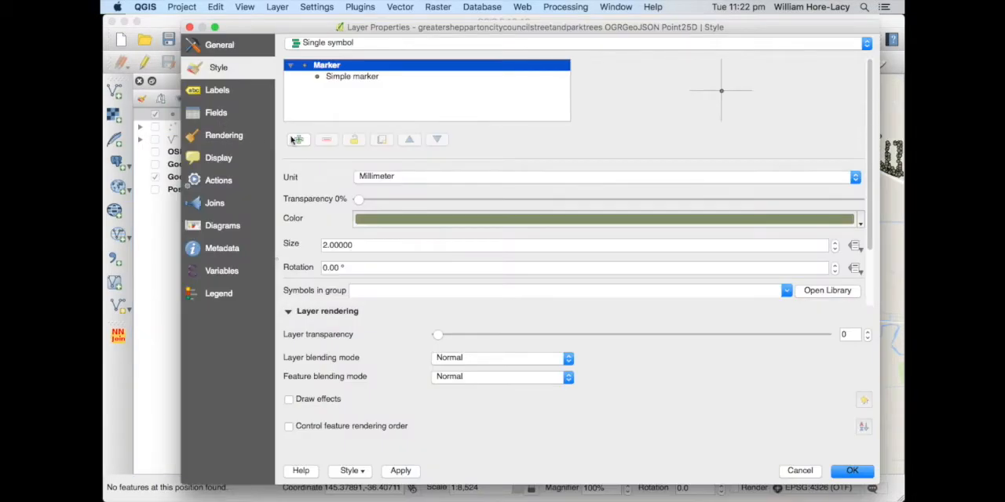
left_click(364, 78)
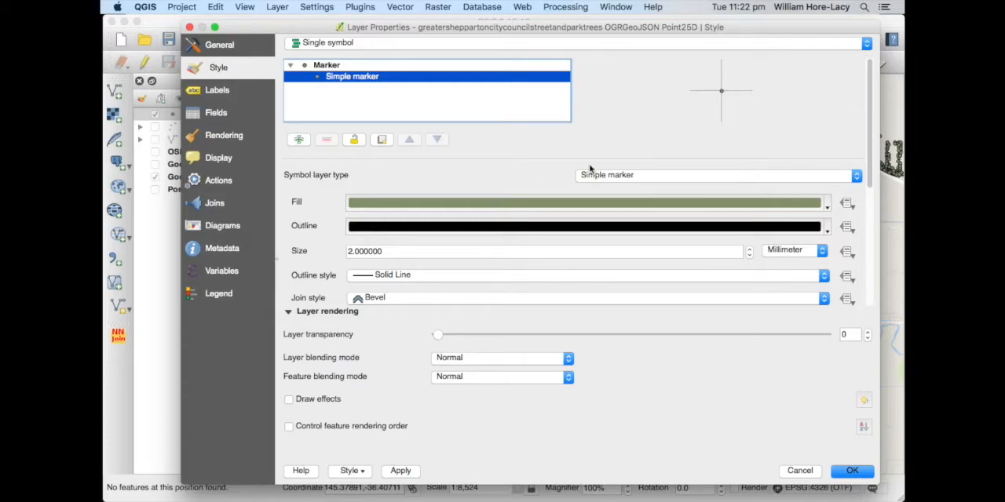
left_click(631, 175)
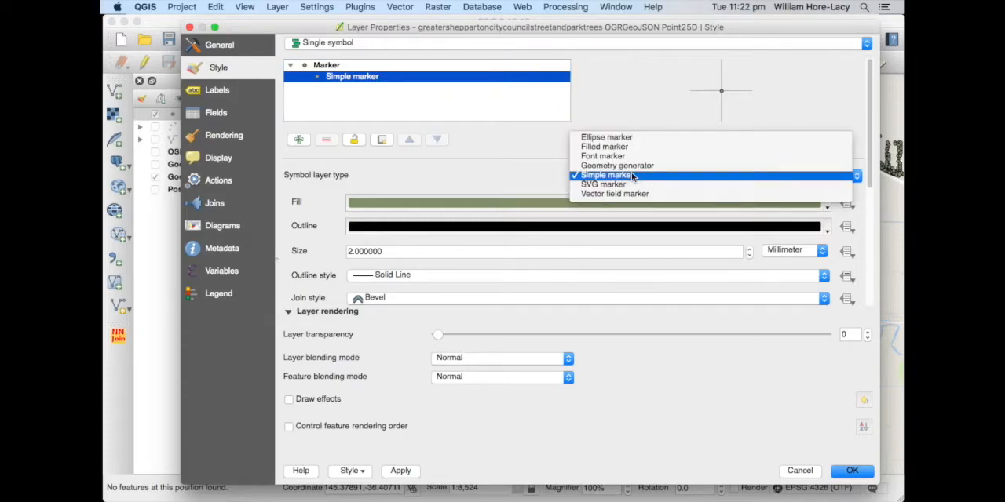
left_click(634, 185)
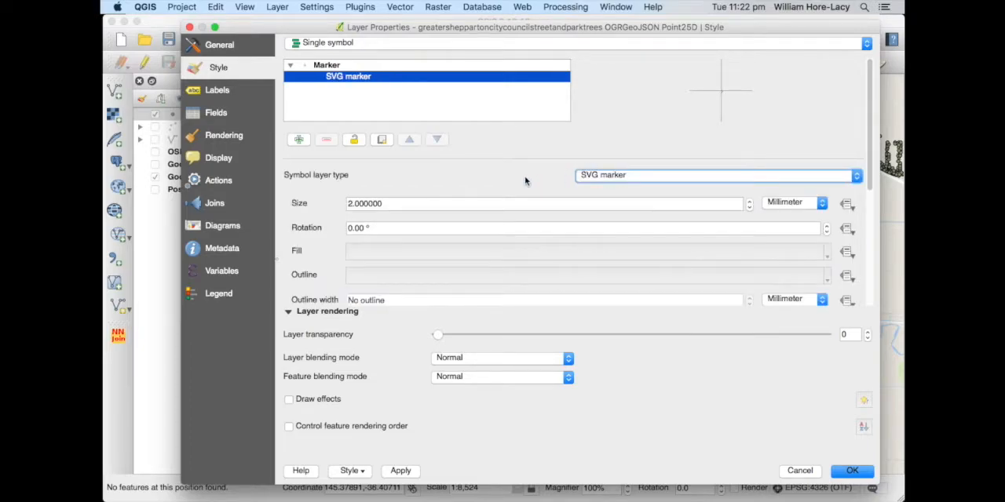
Choose the tree.svg image from the gpsicons symbols for the SVG marker
left_click_drag(870, 182, 881, 332)
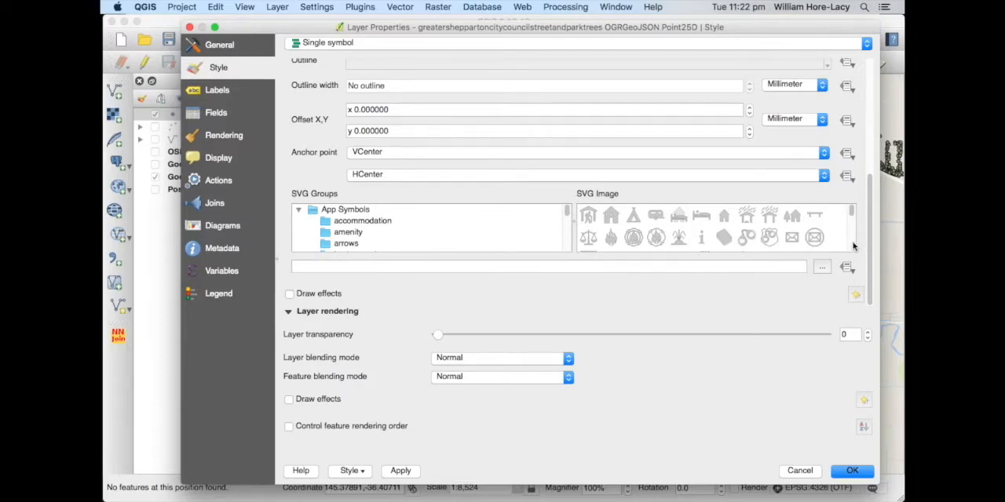
scroll(853, 246, "down", 3)
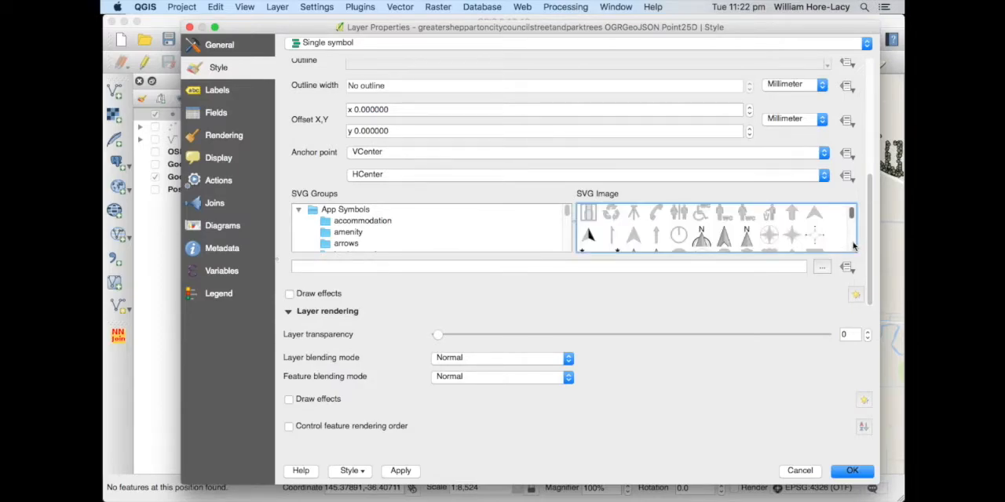
scroll(853, 246, "down", 3)
scroll(853, 246, "down", 3)
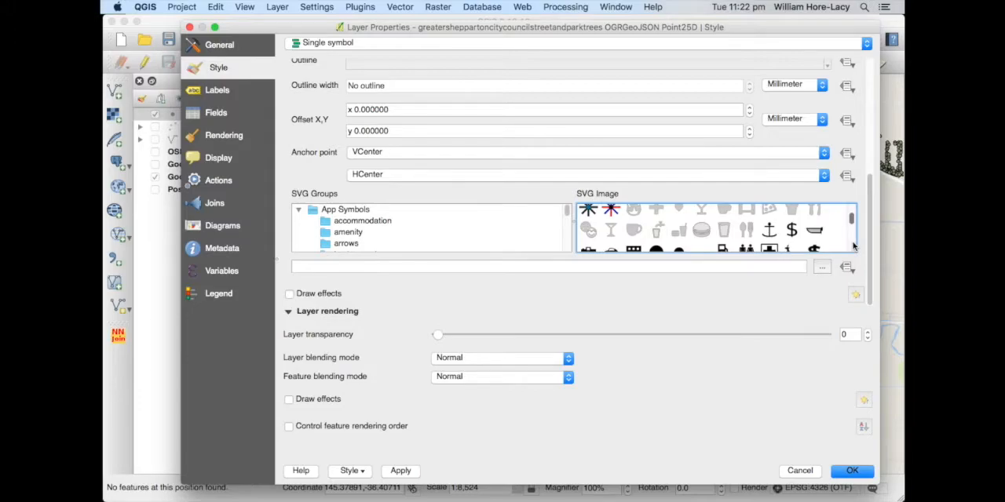
scroll(853, 246, "down", 2)
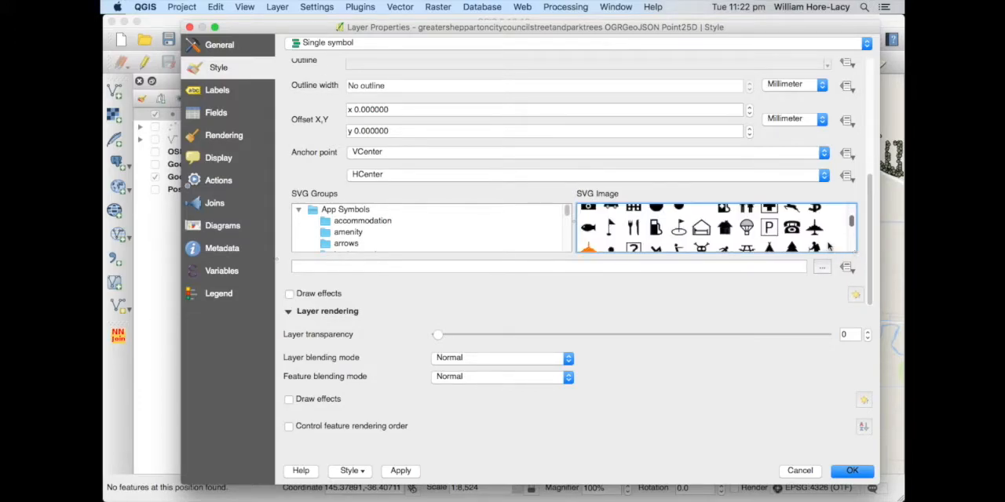
scroll(828, 245, "down", 3)
scroll(827, 243, "up", 3)
left_click(793, 248)
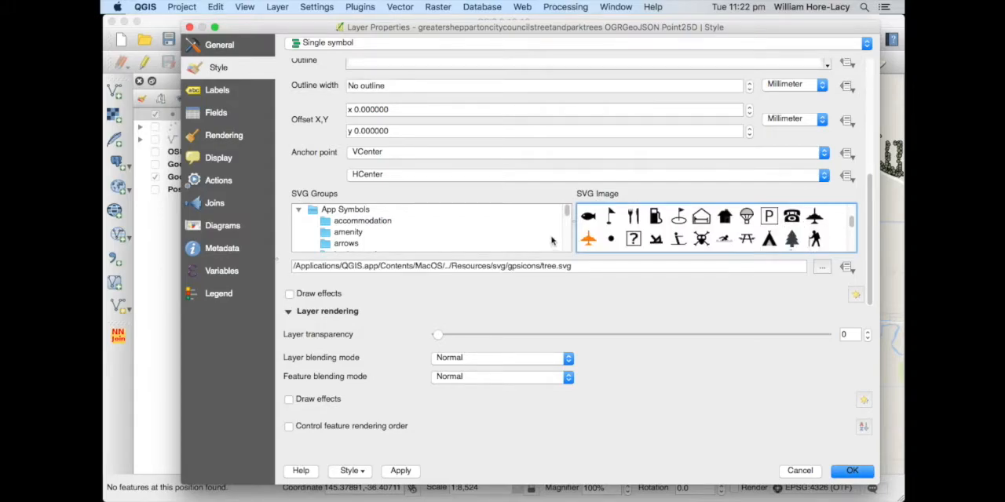
Set the tree marker's size to 6 millimetres
scroll(304, 182, "up", 5)
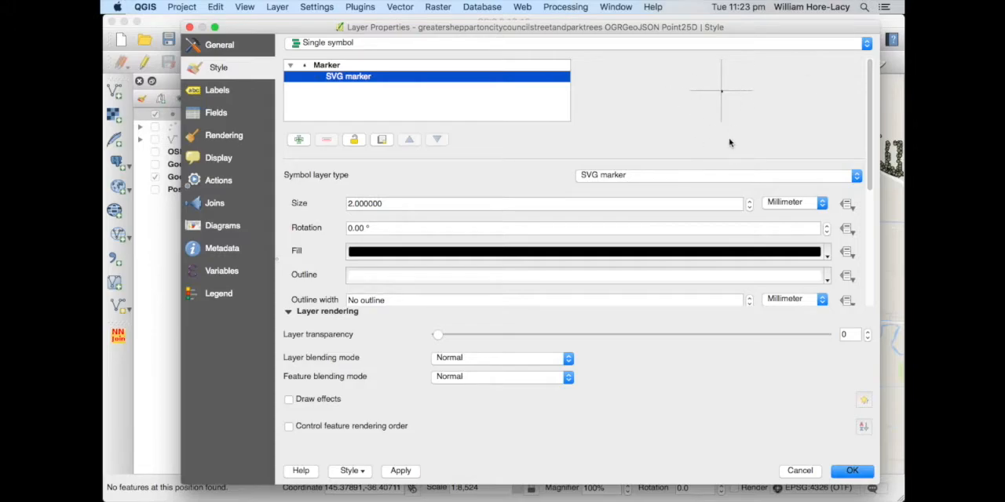
left_click(750, 201)
left_click(750, 200)
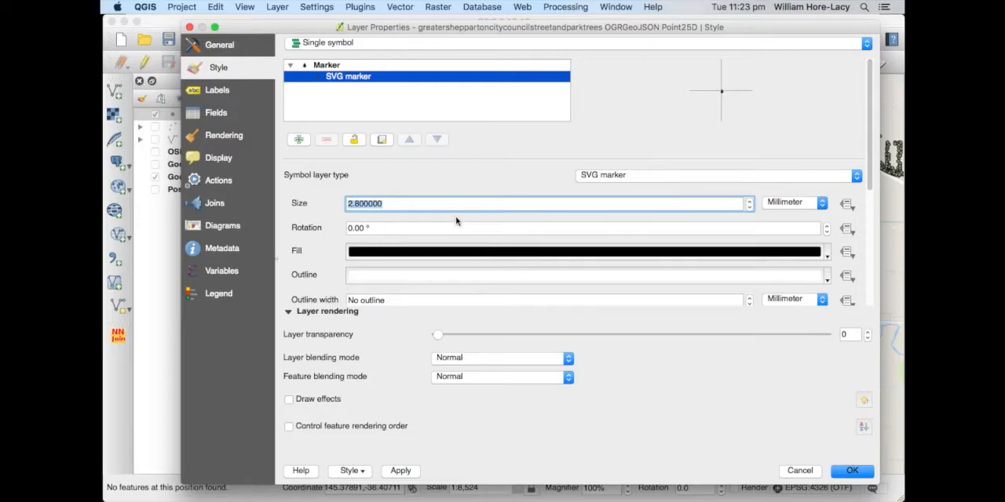
type("4")
key("BackSpace")
type("6")
left_click(533, 143)
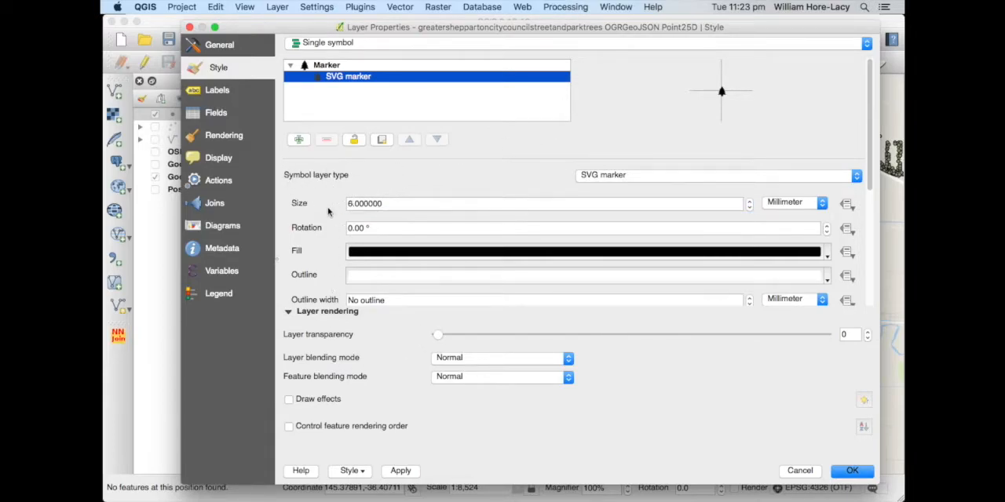
Examine the horizontal and vertical anchor point options of the SVG marker
scroll(328, 214, "down", 3)
scroll(329, 217, "down", 1)
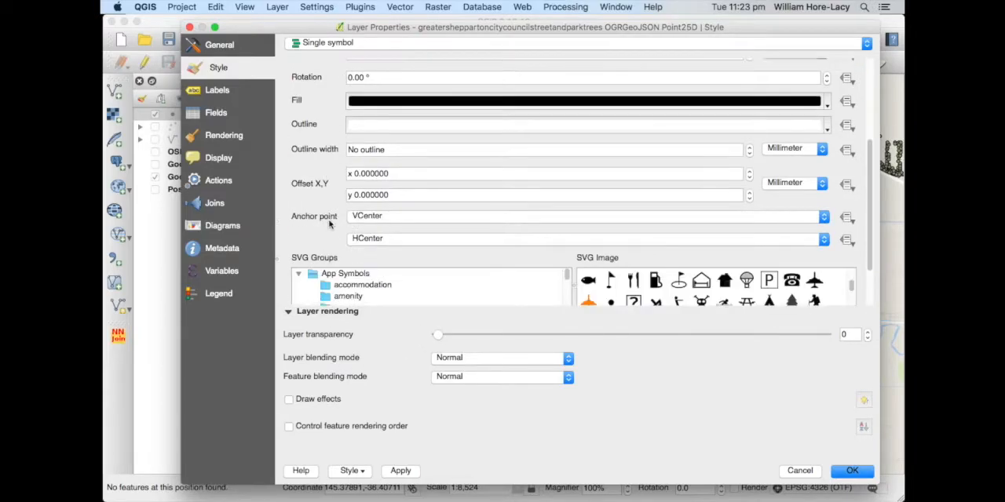
left_click(413, 237)
left_click(405, 243)
left_click(399, 217)
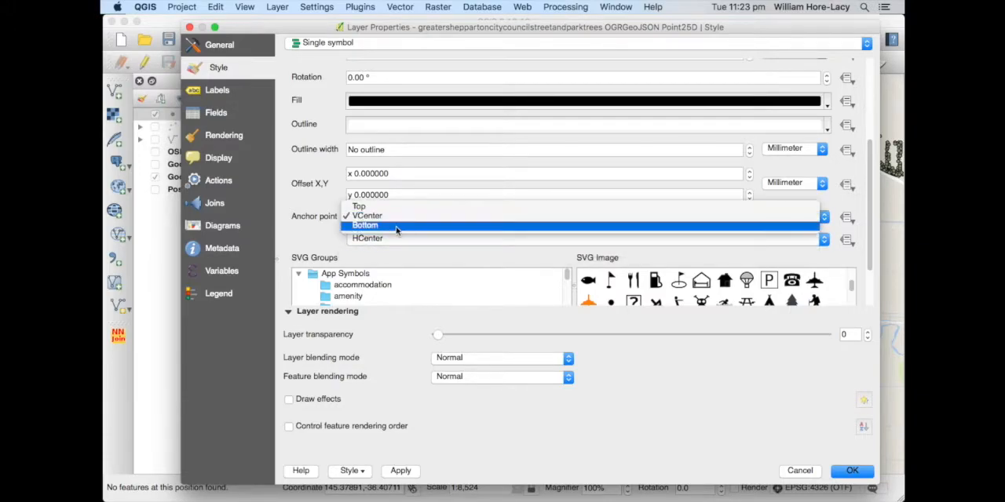
left_click(392, 217)
scroll(303, 219, "up", 4)
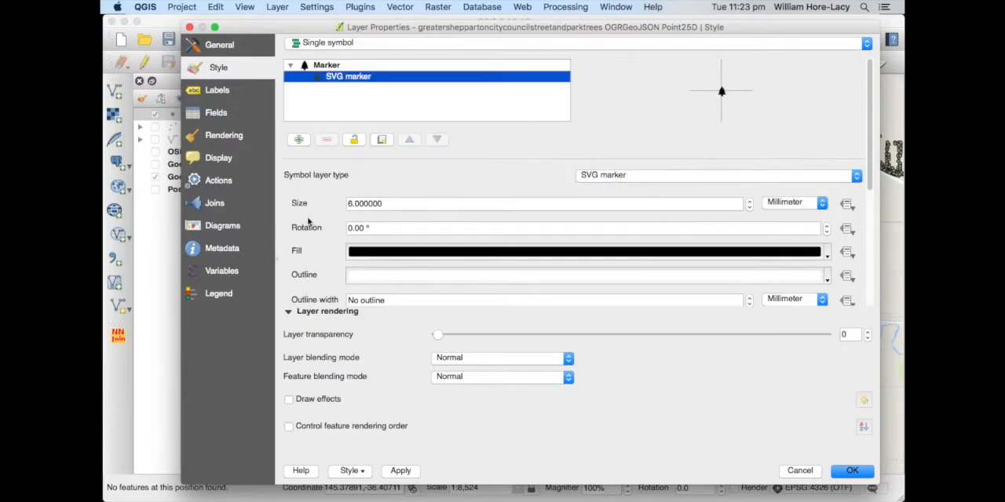
Apply the tree marker style, then set the marker size to 5 millimetres and accept the layer properties
left_click(405, 471)
left_click_drag(734, 30, 696, 19)
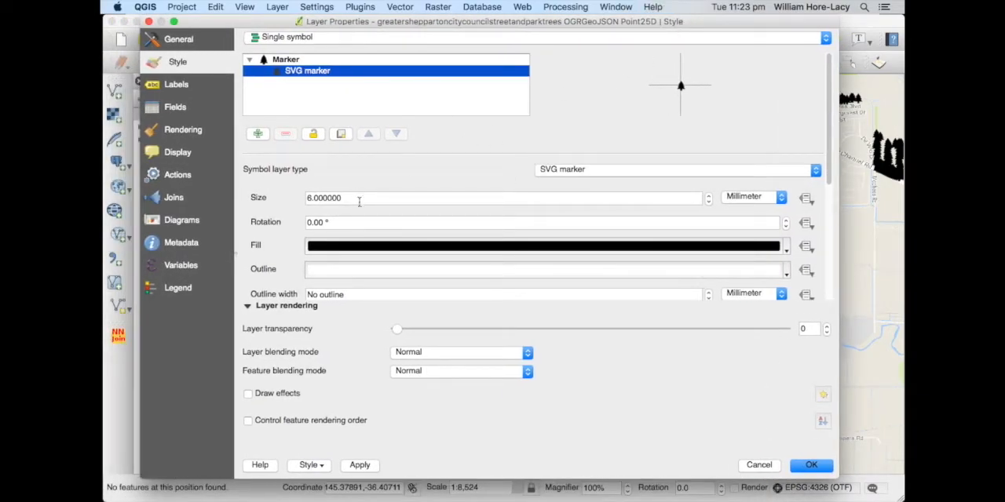
left_click_drag(358, 202, 293, 198)
type("8")
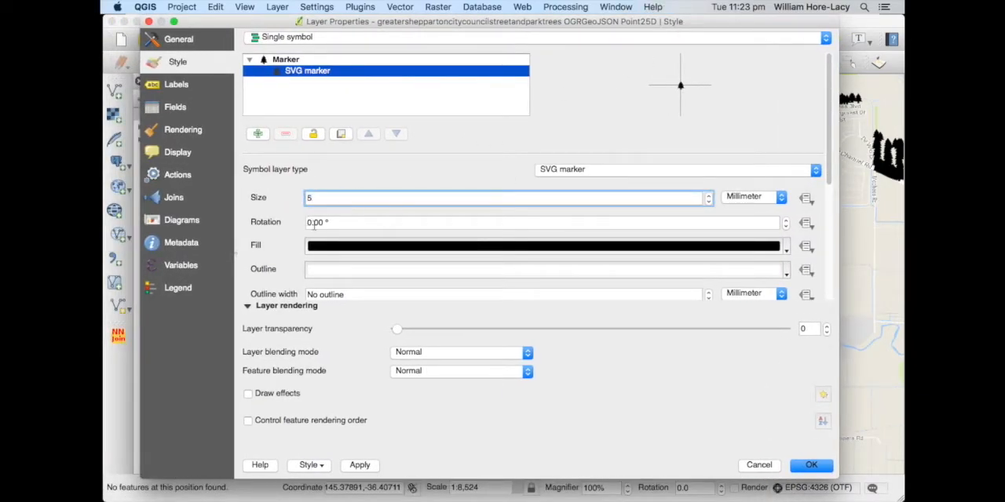
left_click(813, 466)
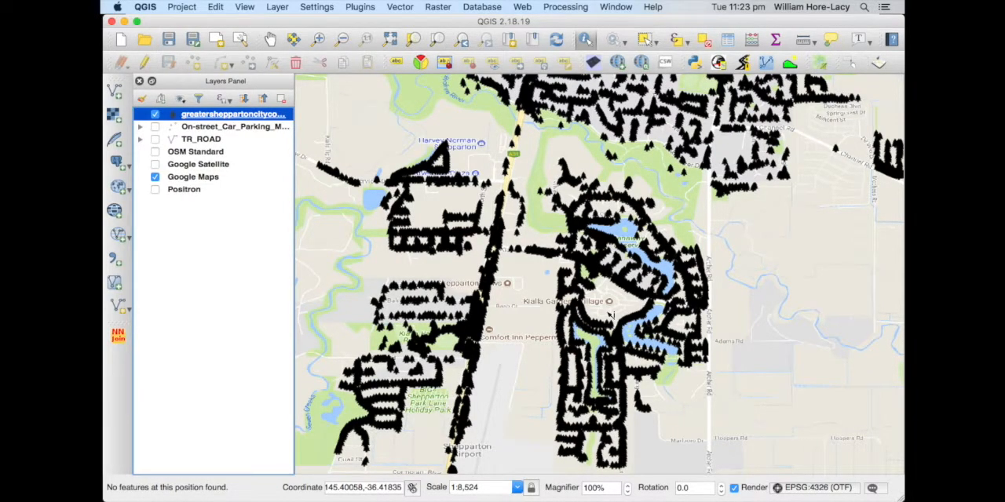
Reopen the trees layer's style properties and switch the renderer to Categorized, keeping the Random colors ramp
double_click(202, 117)
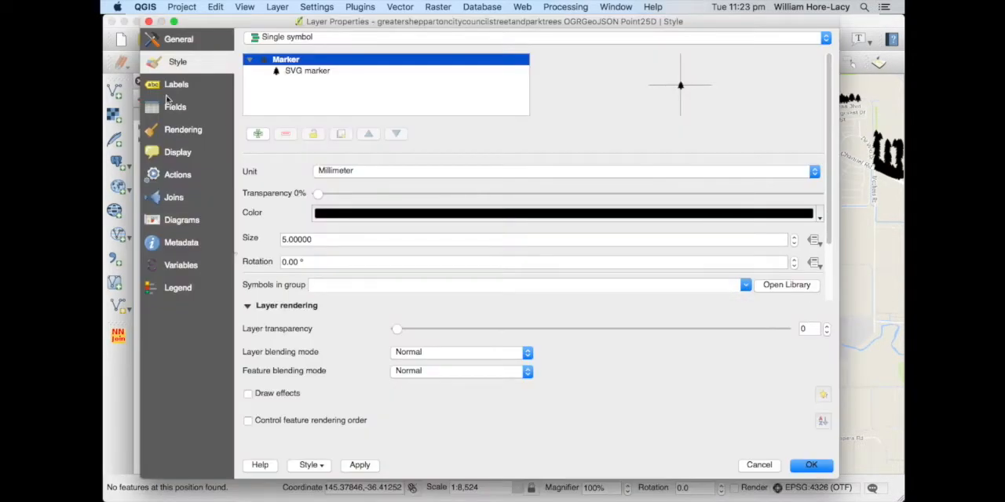
left_click(296, 45)
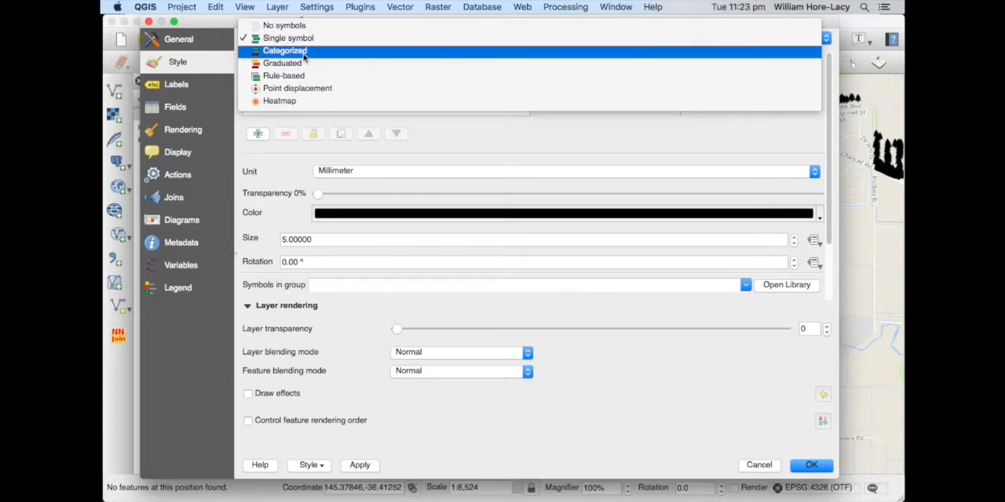
left_click(303, 52)
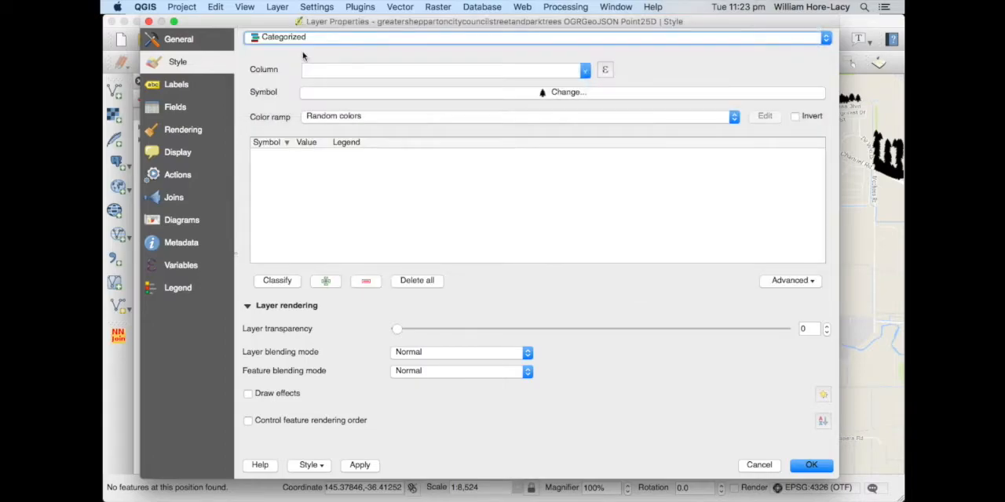
left_click(362, 119)
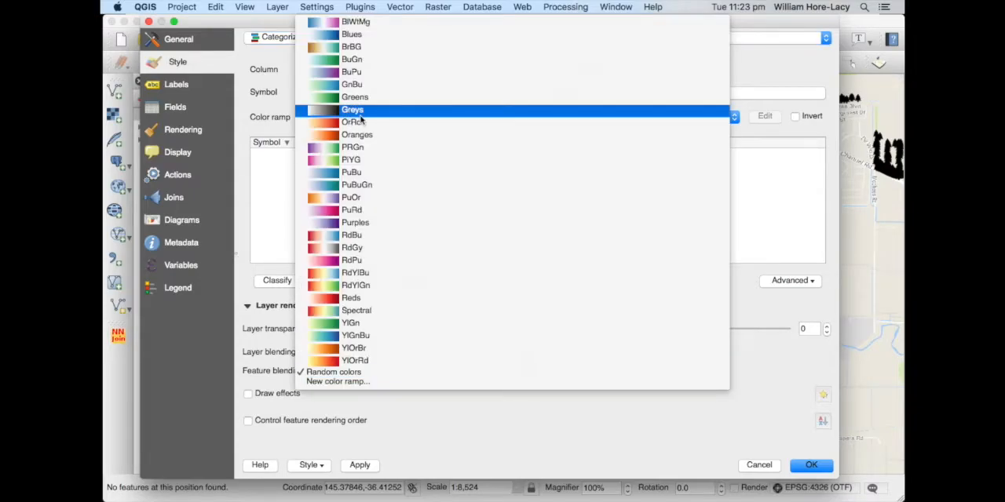
left_click(252, 112)
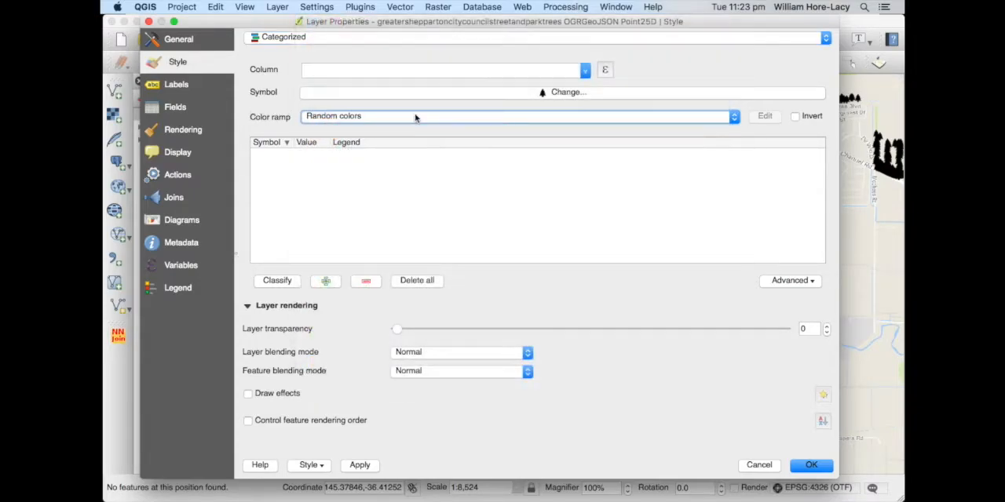
Classify the trees by the genus column, check the generated categories and accept the style
left_click(584, 73)
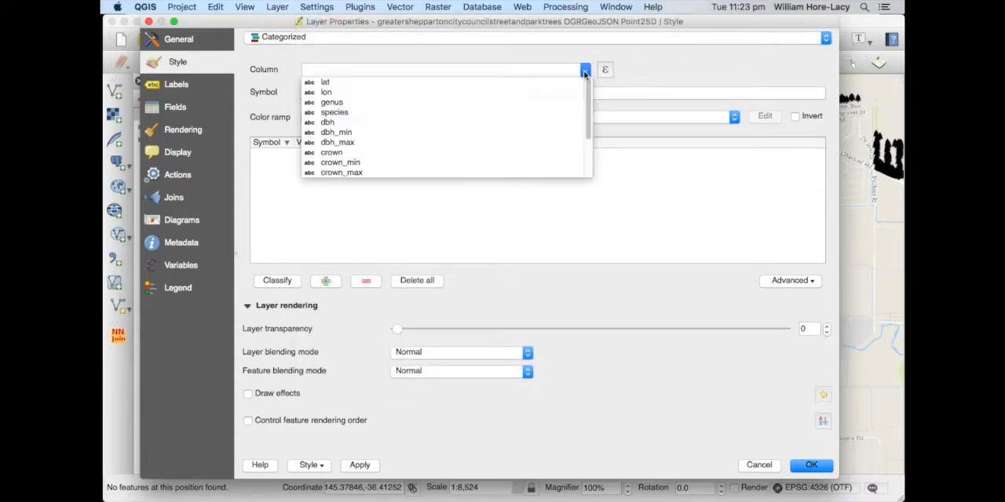
left_click(477, 104)
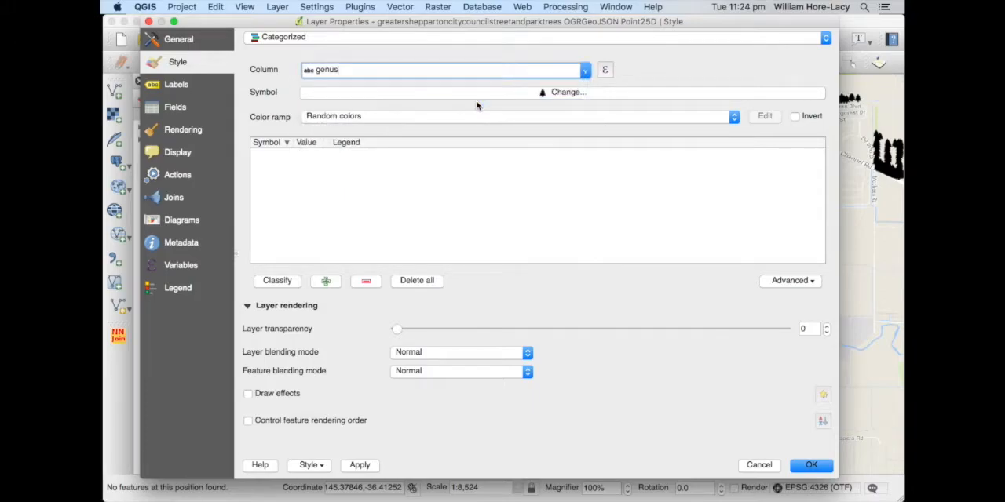
left_click(279, 281)
scroll(377, 203, "down", 5)
scroll(378, 202, "down", 15)
scroll(377, 203, "down", 15)
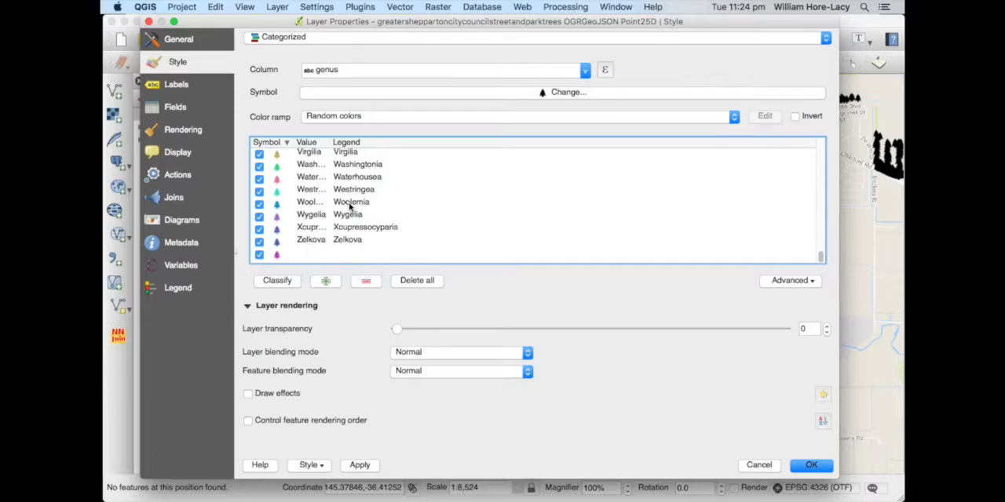
left_click(816, 466)
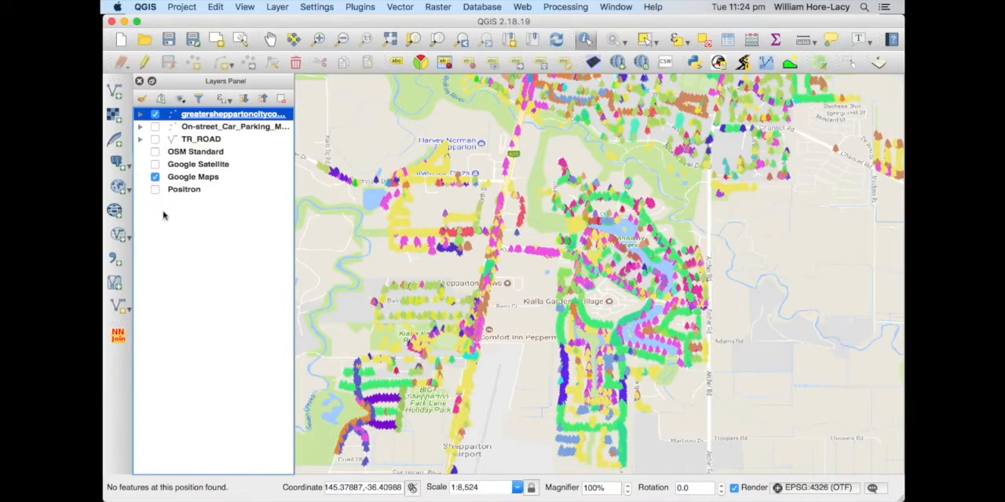
Hide the Google Maps basemap and show Positron beneath the trees
left_click(155, 178)
left_click(156, 190)
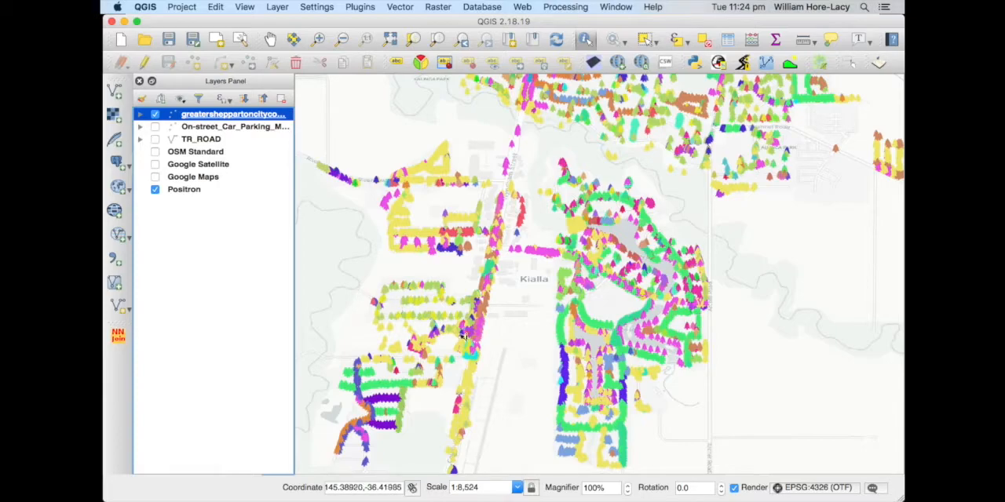
Identify three differently placed trees along the road and lake edge to read their genus and common name
scroll(639, 318, "up", 1)
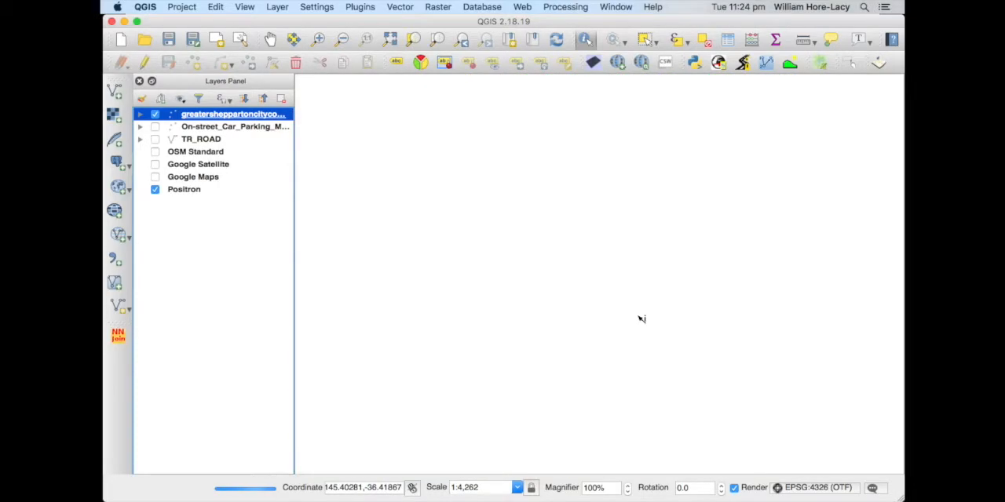
scroll(642, 319, "up", 1)
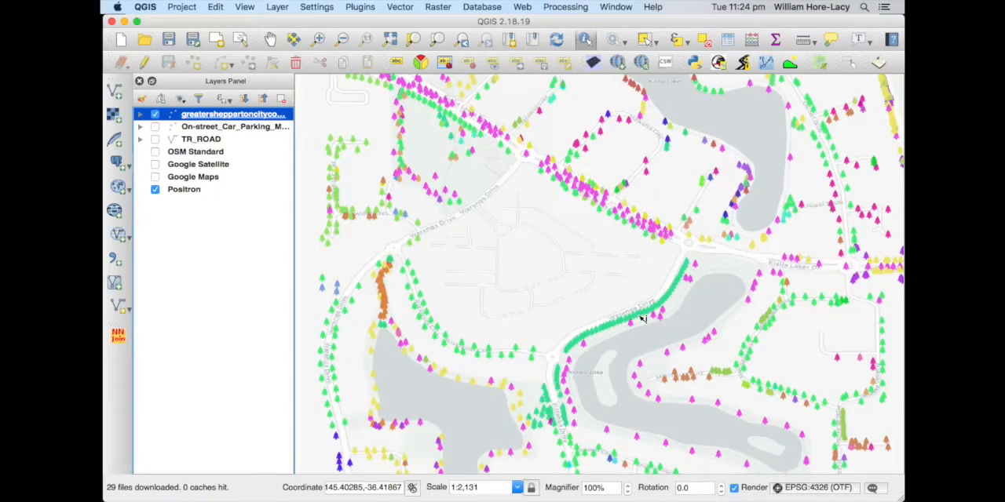
left_click(598, 333)
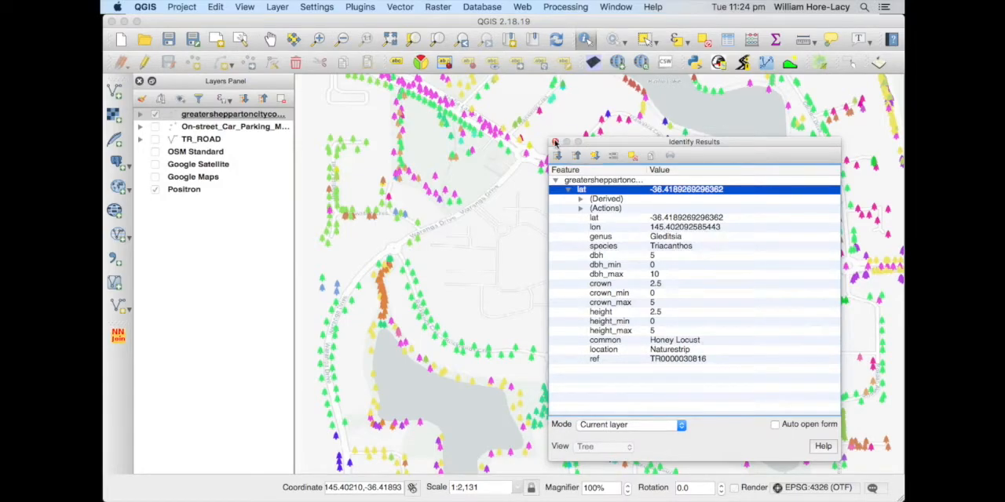
left_click(555, 142)
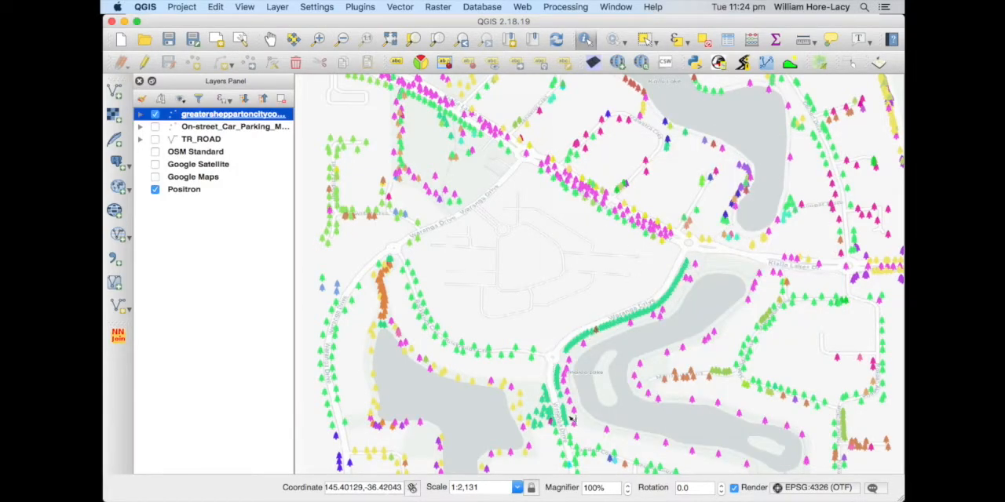
left_click(585, 346)
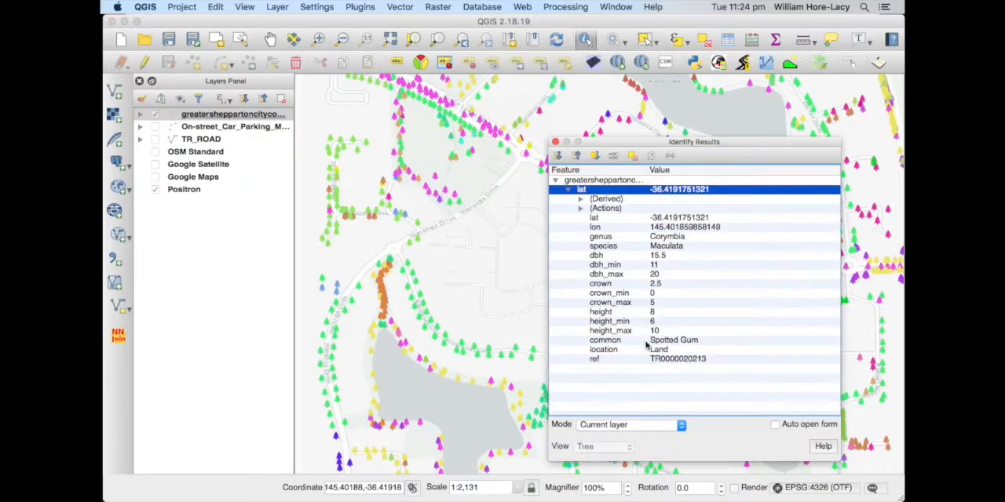
left_click(555, 143)
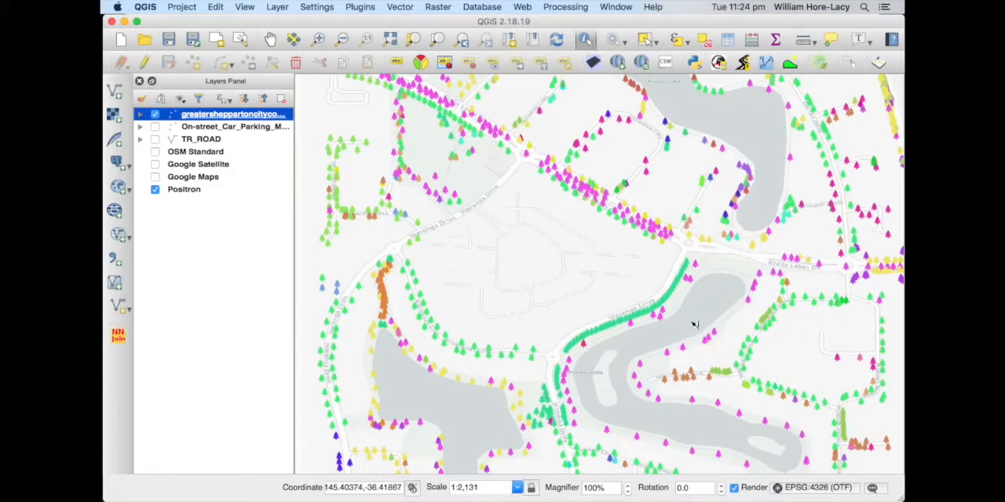
left_click(708, 343)
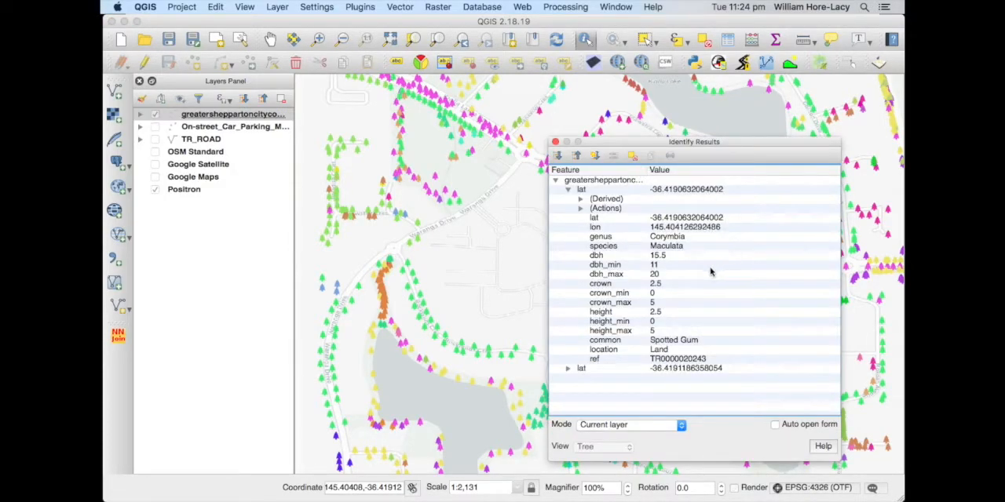
left_click(555, 142)
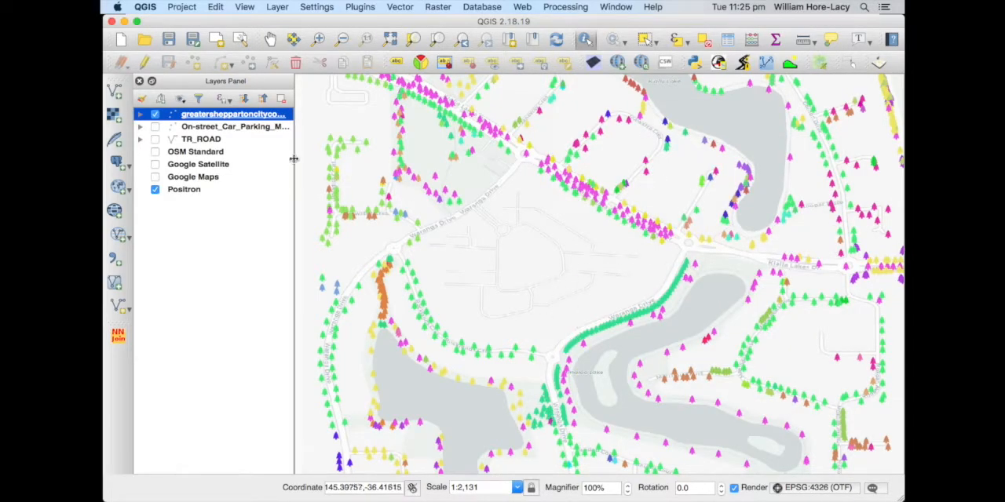
Expand the trees layer's genus legend, look through it and identify a green tree along the curved road
left_click(140, 114)
scroll(149, 134, "down", 5)
scroll(148, 133, "up", 5)
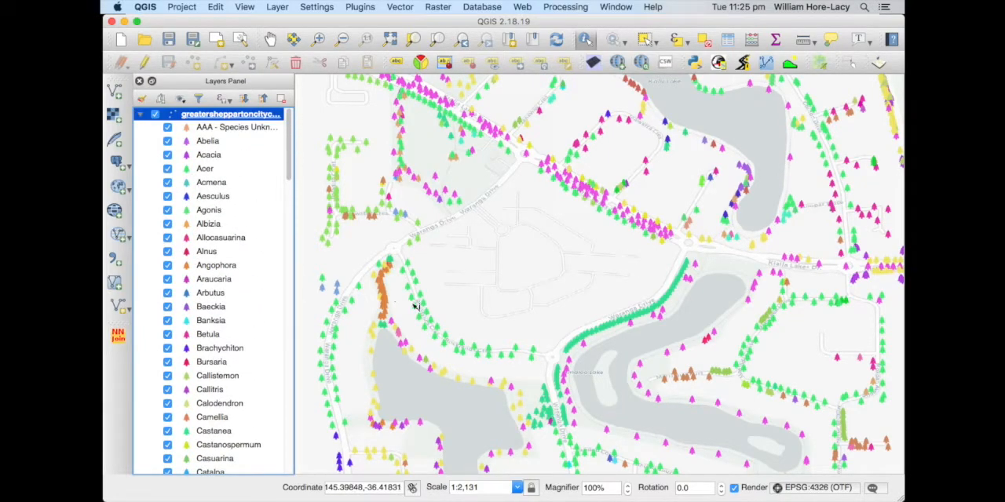
left_click(446, 336)
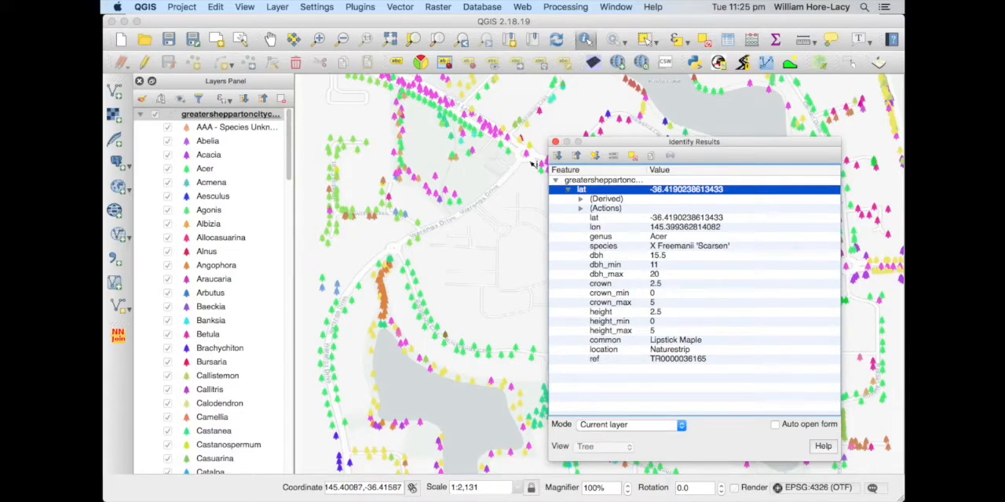
left_click(555, 141)
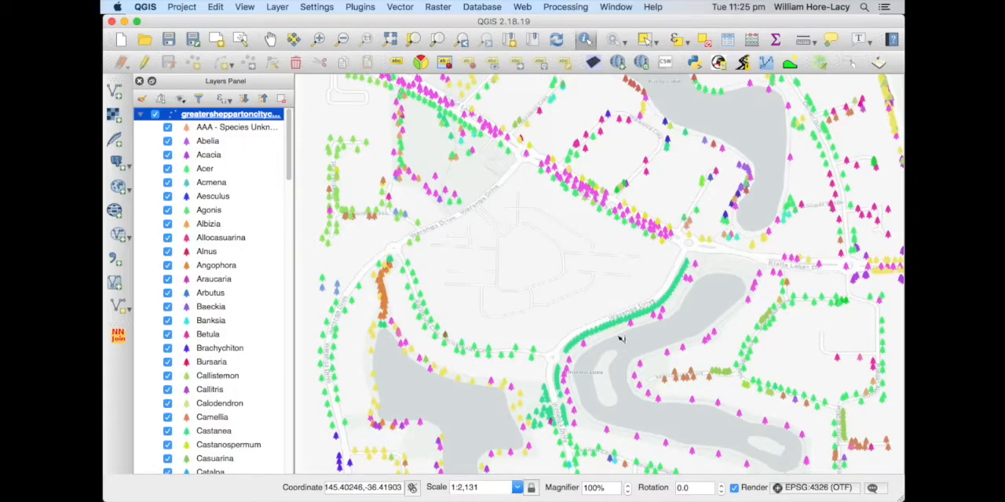
Collapse the trees layer's legend and switch the basemap from Positron to Google Satellite
scroll(620, 339, "down", 1)
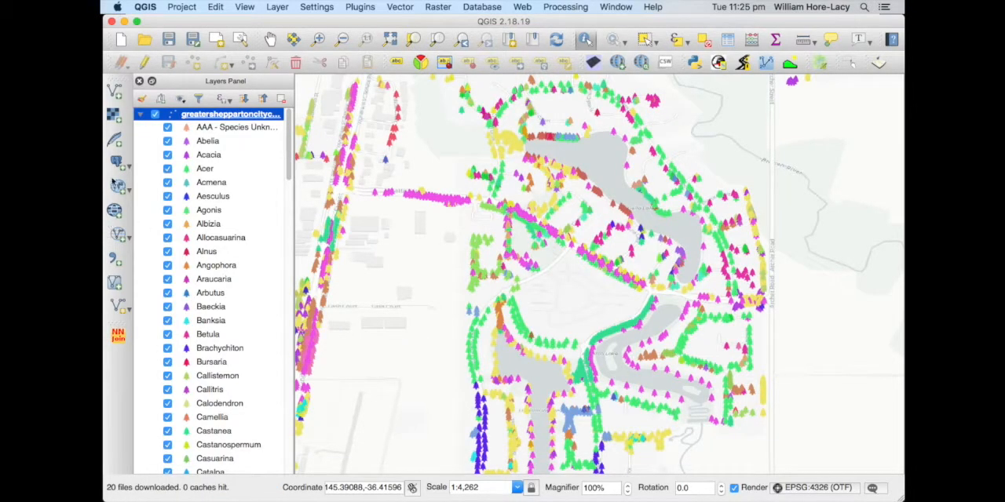
left_click(138, 114)
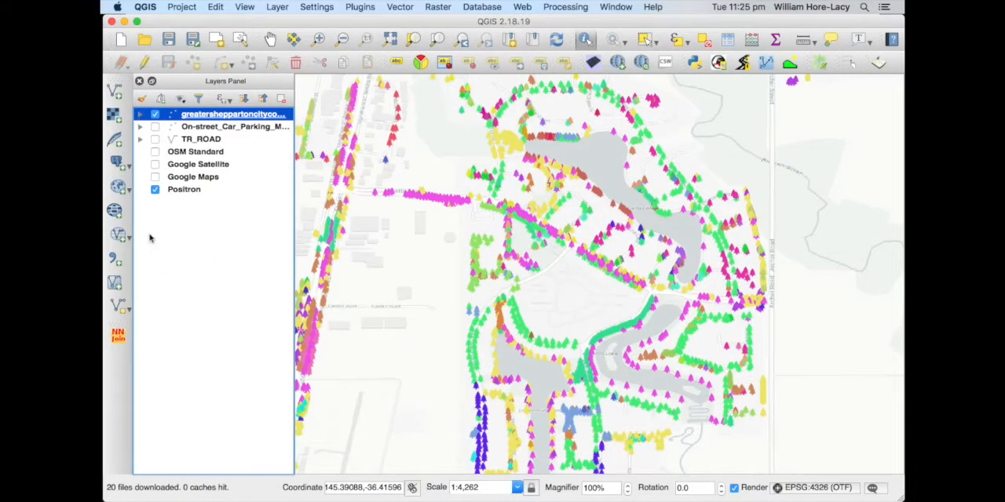
left_click(156, 189)
left_click(155, 165)
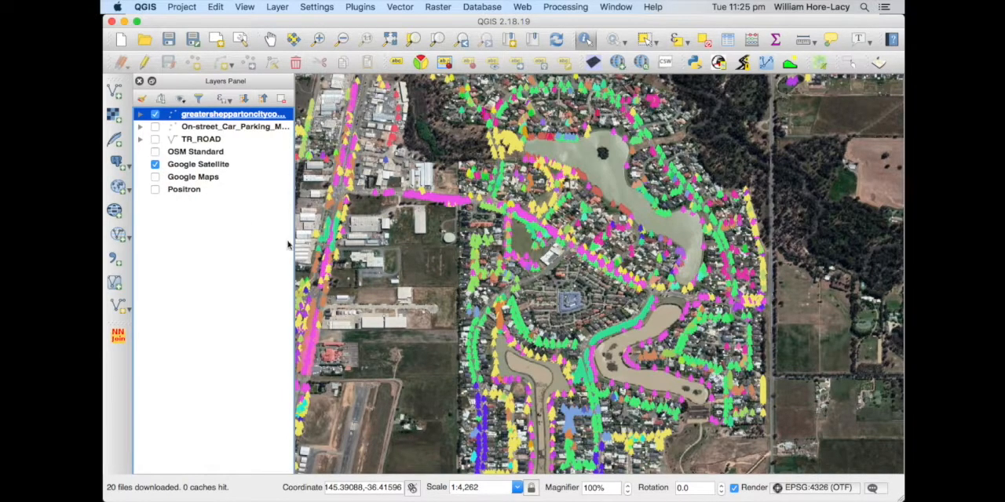
Identify a red-marked tree on the lake's shore and compare the tree points with the satellite imagery
left_click(320, 41)
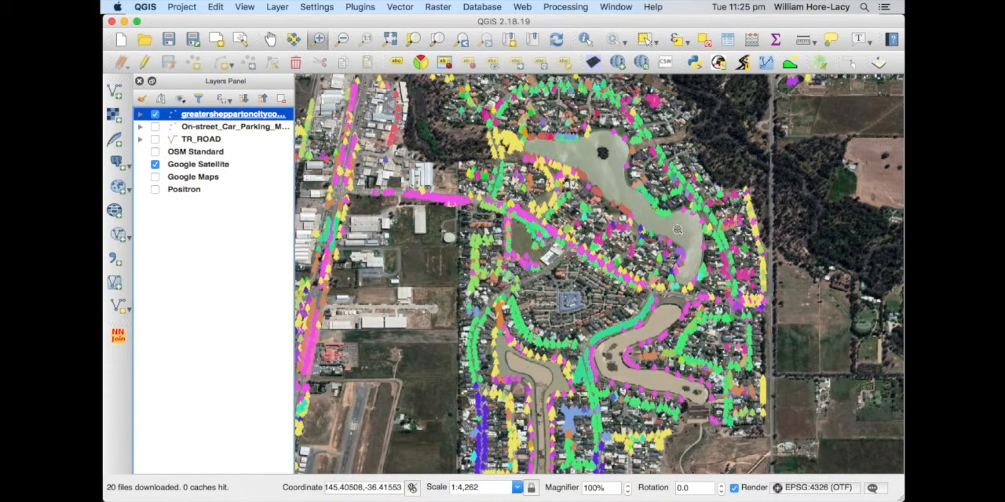
left_click_drag(618, 213, 661, 255)
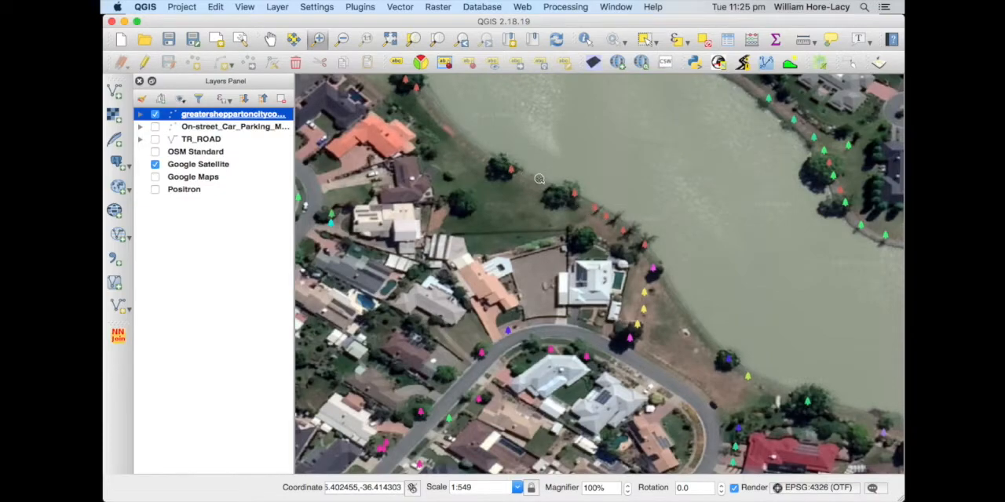
left_click(584, 39)
left_click(576, 195)
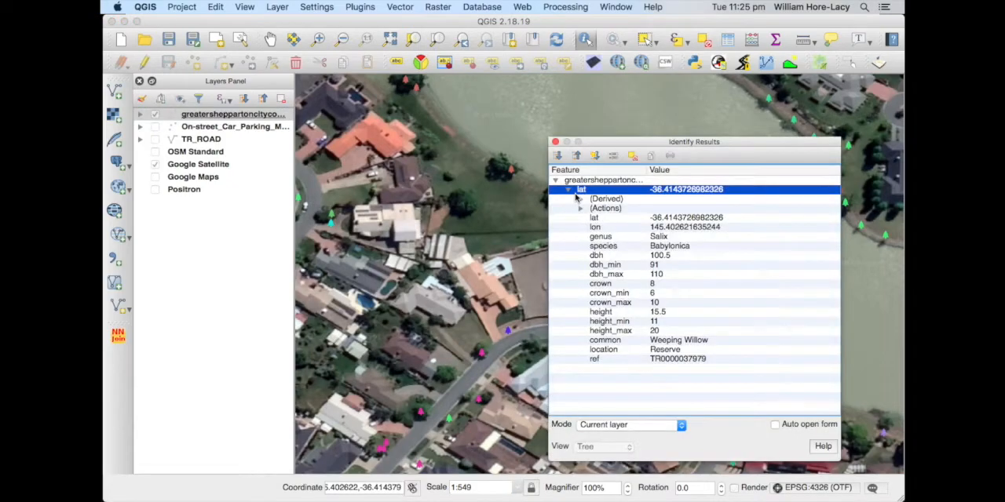
left_click(555, 142)
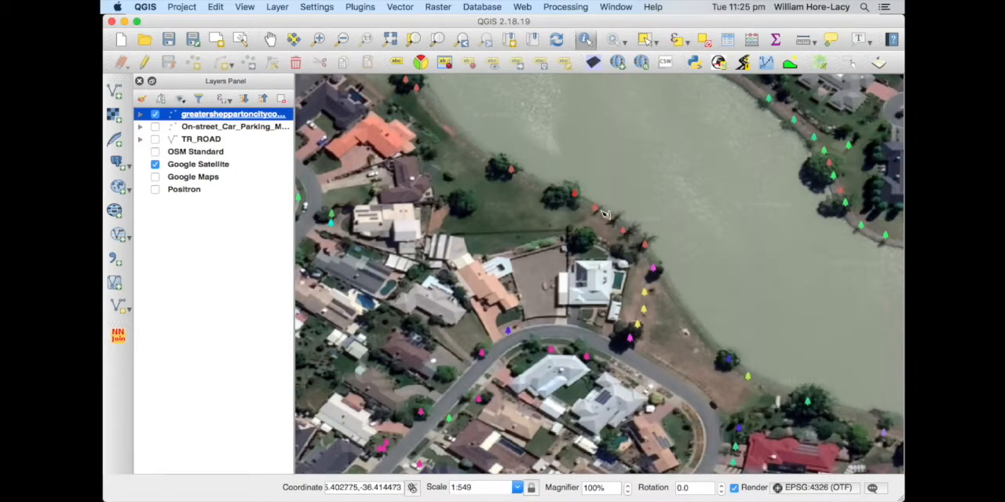
left_click(155, 115)
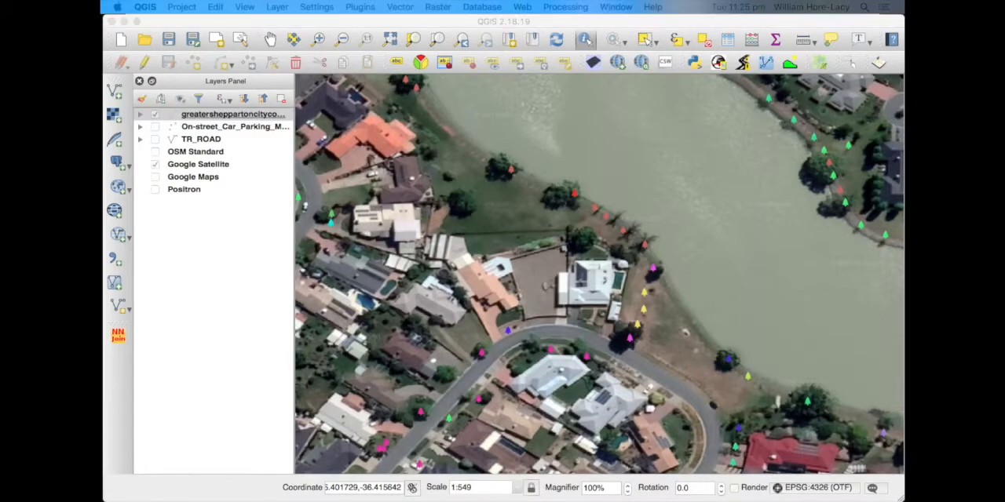
Switch to the presentation to review the "Getting data in: geoJSON" slide, then return to QGIS
key("super+Tab")
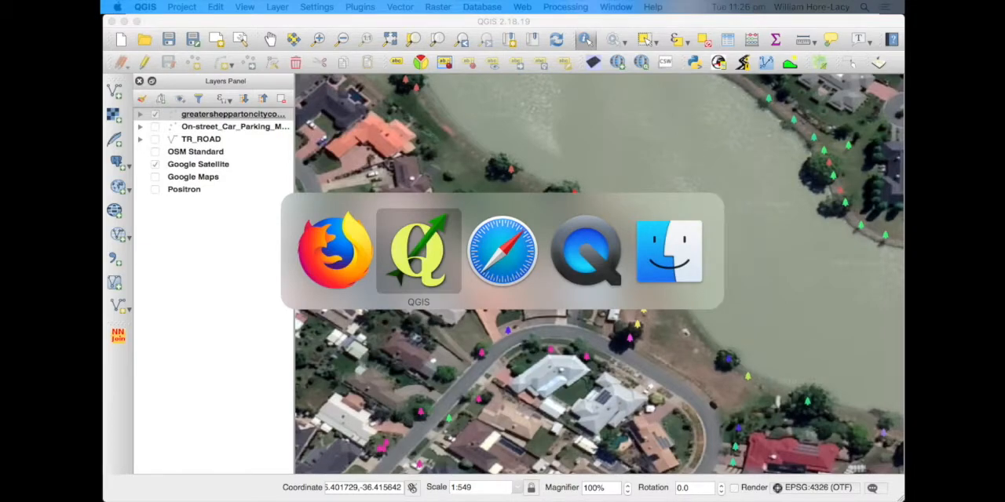
key("super+Tab")
key("Right")
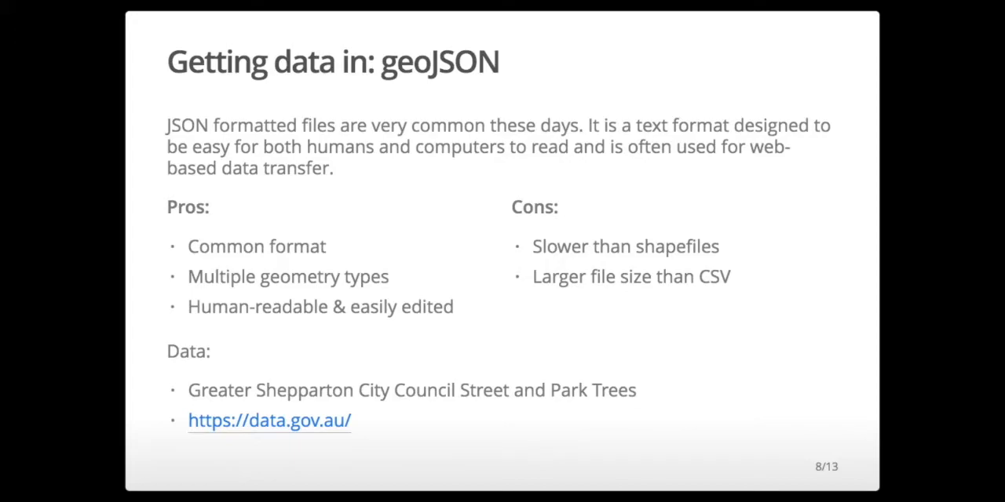
key("super+Tab")
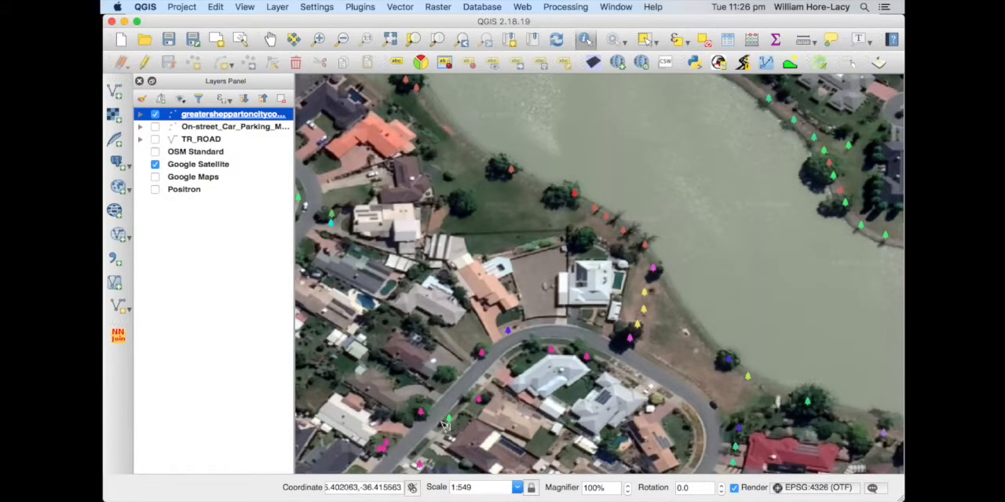
Hide the Shepparton trees layer and the Google Satellite basemap, and clear the identified tree's highlight from the map
left_click(154, 113)
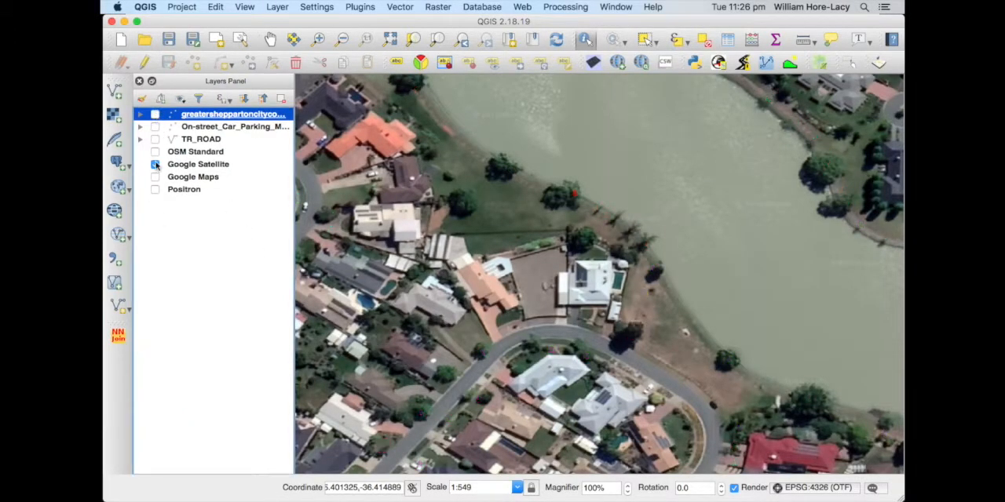
left_click(155, 164)
left_click(243, 250)
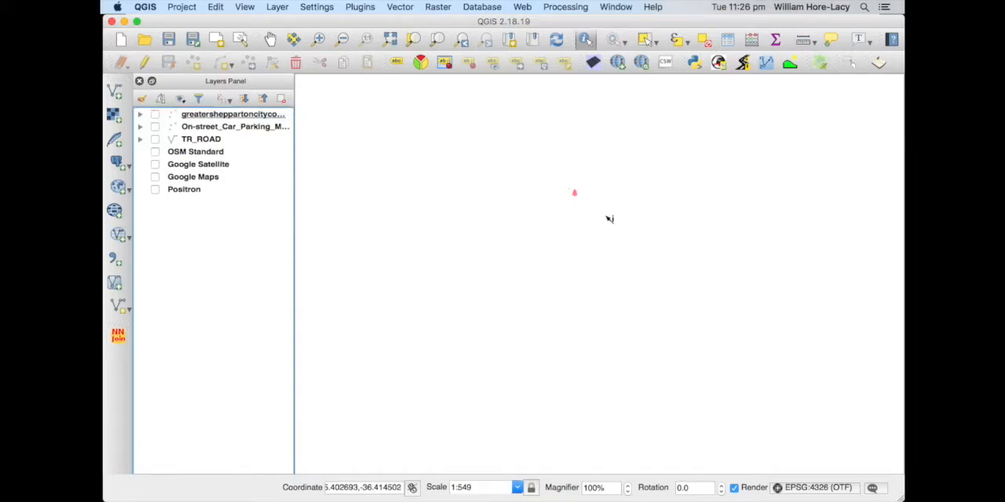
left_click(592, 188)
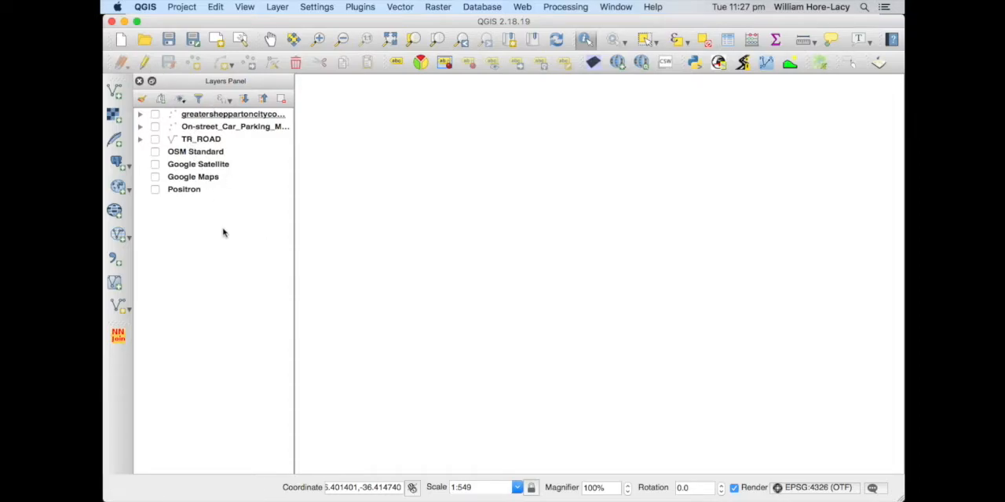
Add the LineString layer of BreconsWalk.kml to the project as a vector layer
left_click(115, 93)
left_click(616, 110)
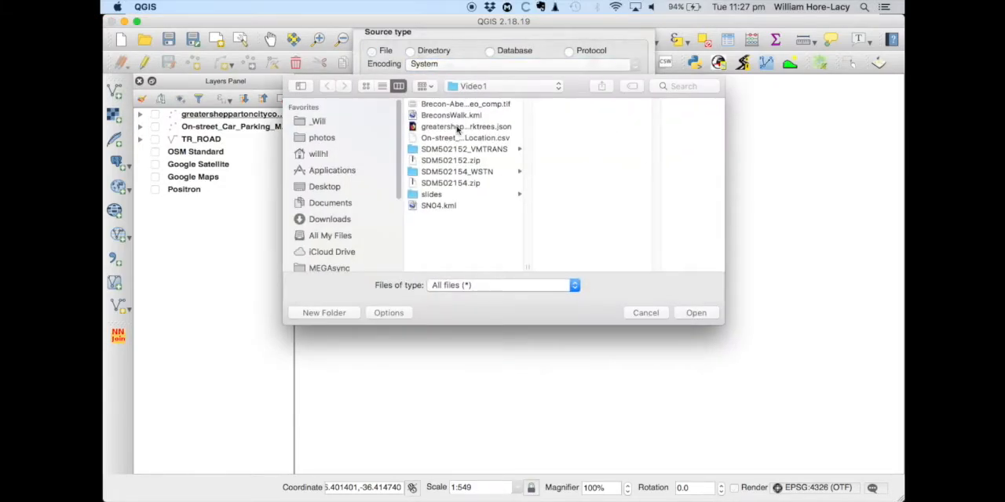
left_click(458, 117)
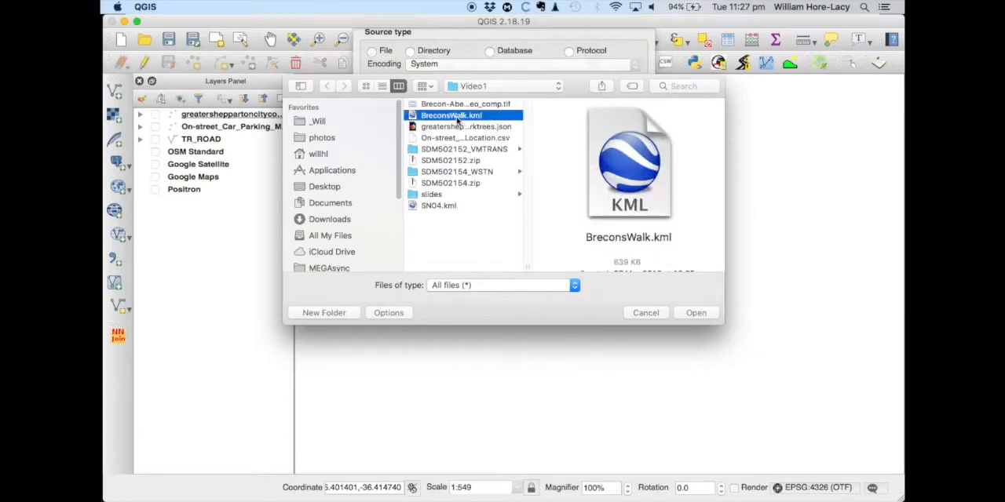
left_click(695, 315)
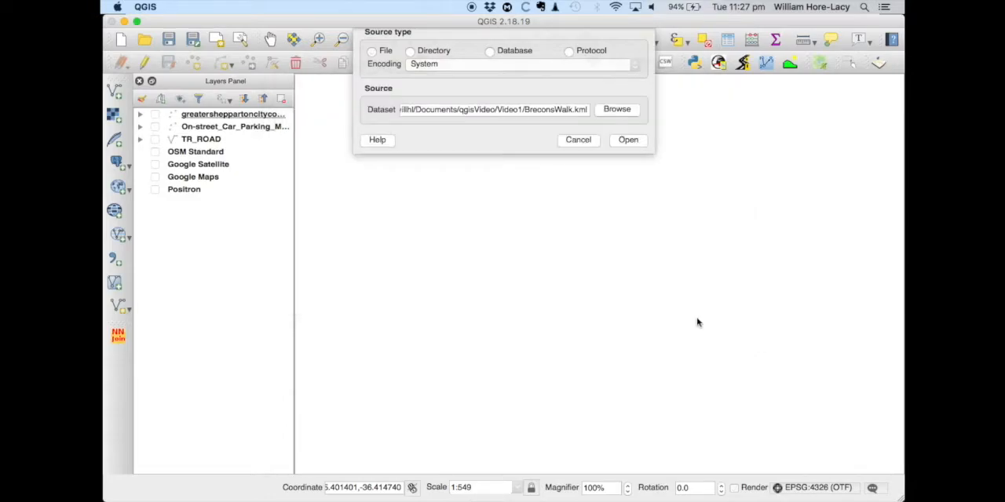
left_click(628, 140)
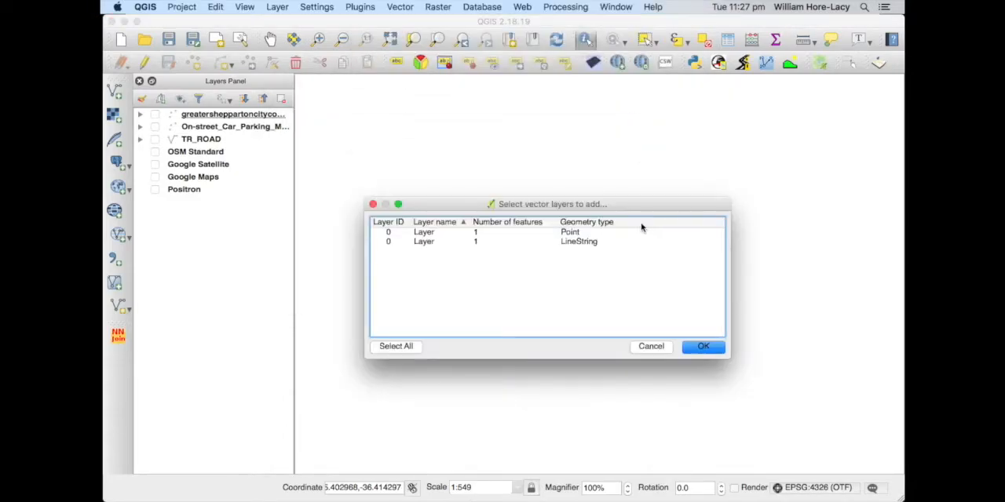
left_click(586, 244)
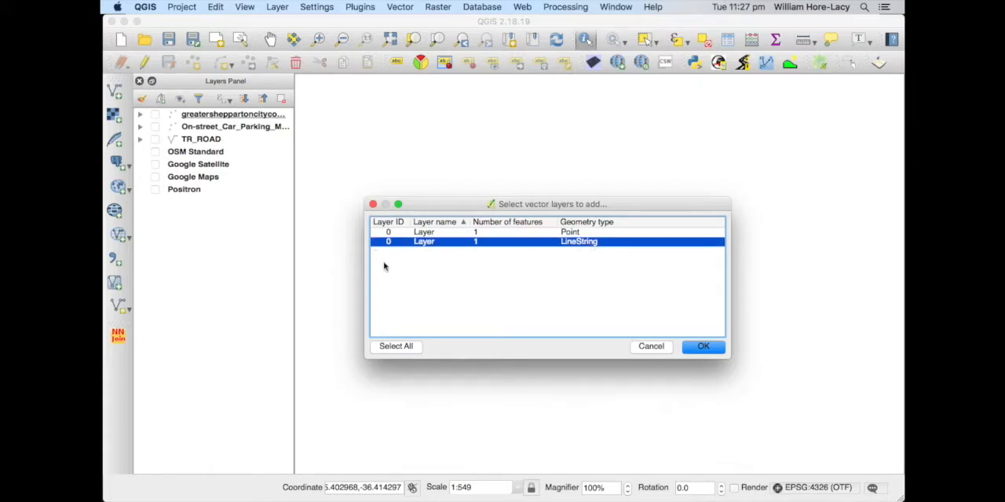
left_click(697, 346)
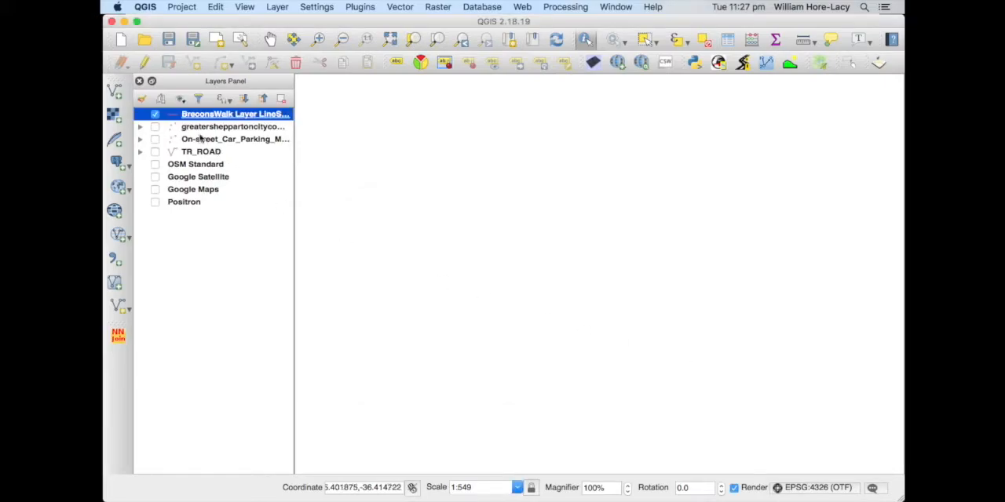
Zoom to the BreconsWalk layer and frame the whole walking track in the map view
right_click(198, 116)
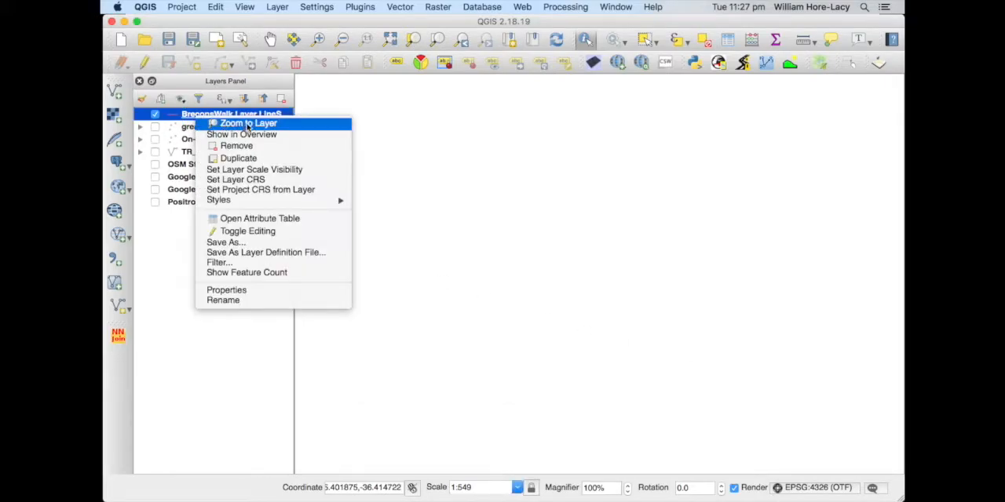
left_click(248, 124)
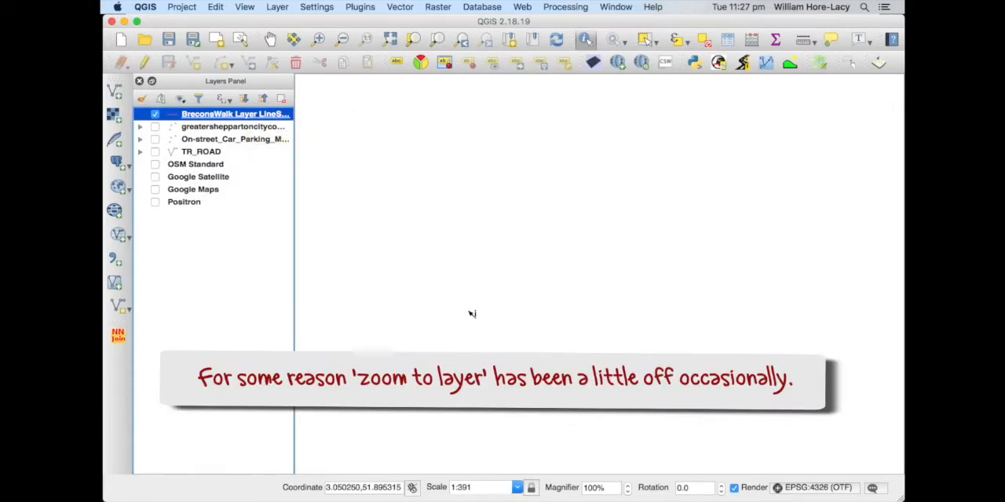
right_click(194, 116)
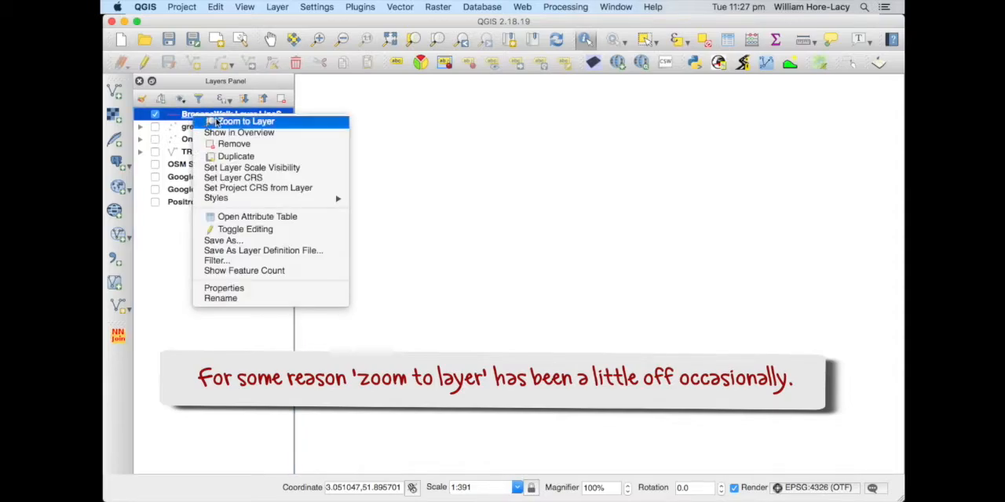
left_click(216, 121)
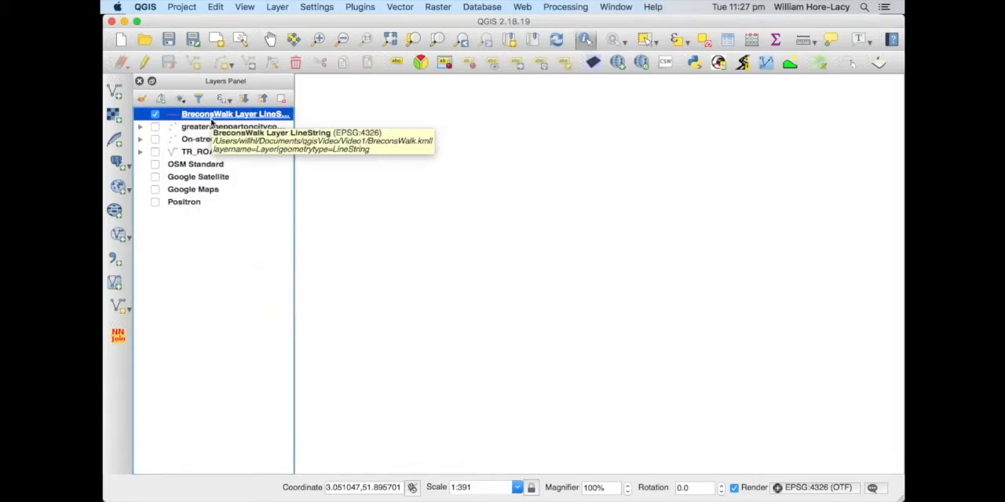
scroll(475, 258, "down", 6)
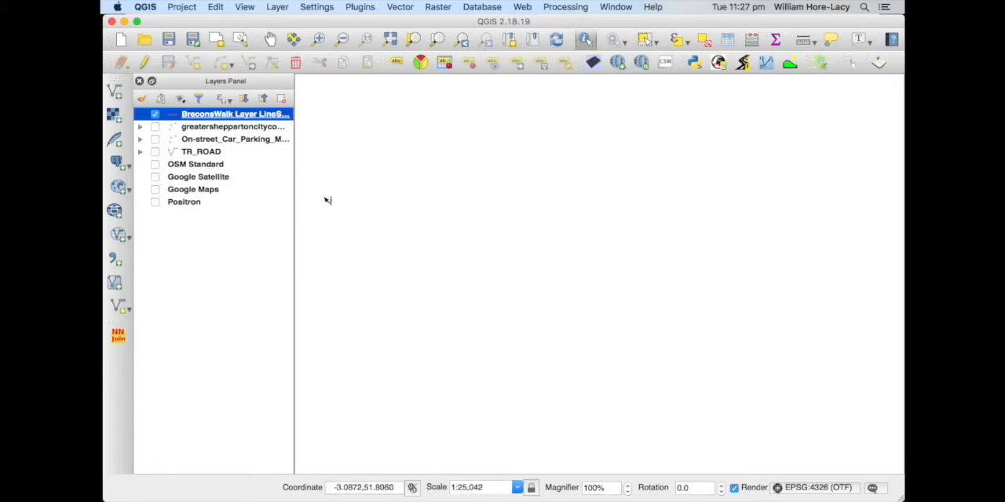
right_click(220, 117)
left_click(247, 125)
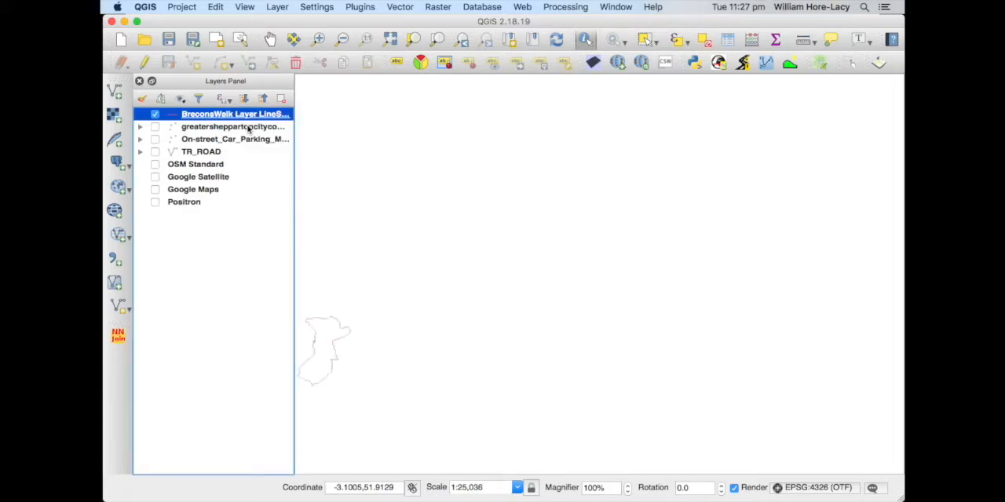
left_click_drag(377, 325, 493, 243)
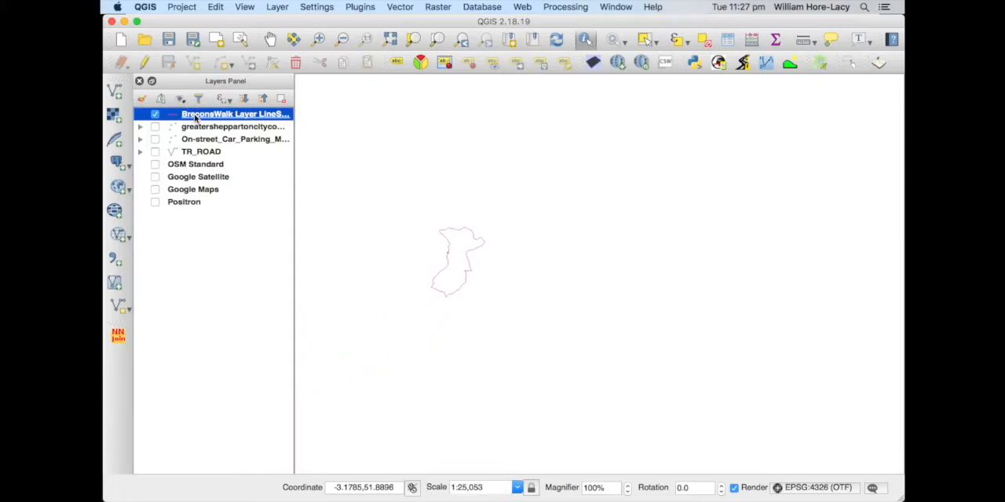
left_click(318, 39)
left_click_drag(391, 205, 516, 318)
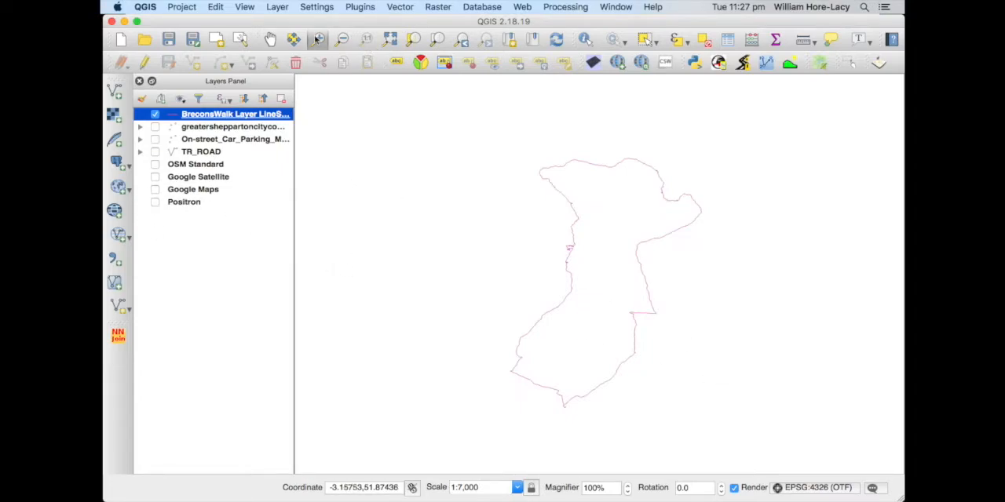
Review the BreconsWalk layer's attribute table, then close it
right_click(204, 115)
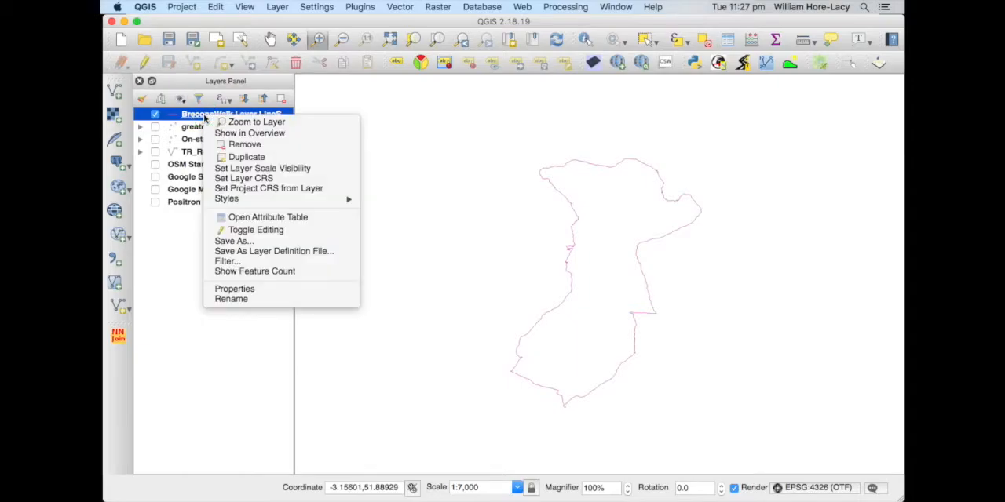
left_click(239, 218)
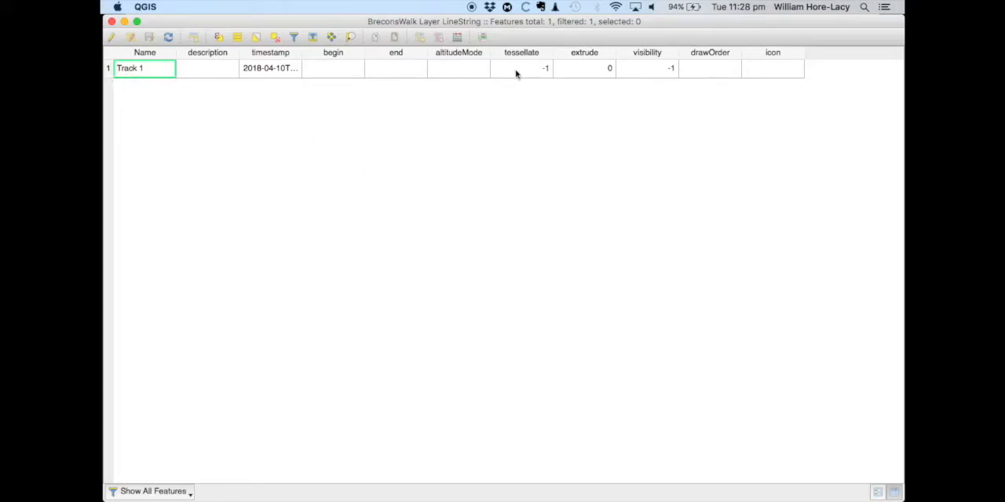
left_click(111, 22)
Style the BreconsWalk line with a width of 0.8 mm and an orange colour
left_click(178, 117)
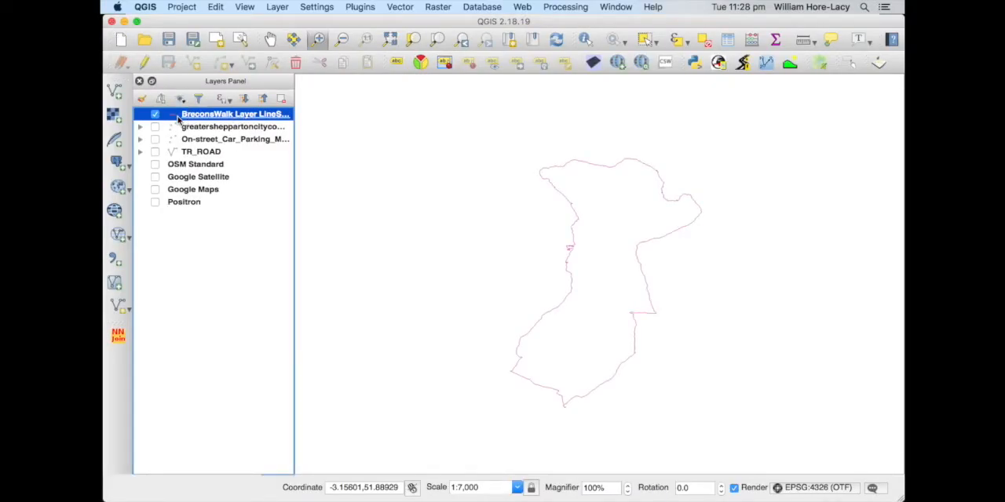
double_click(178, 117)
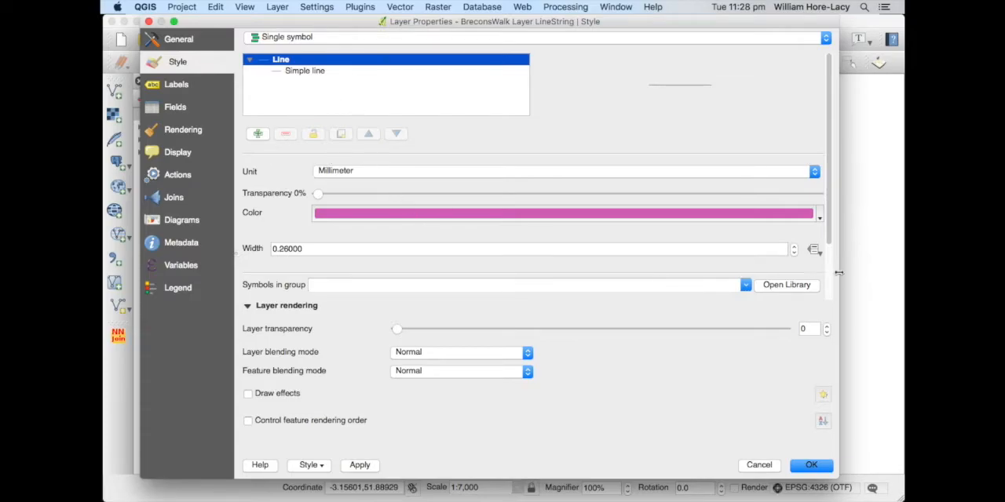
left_click(271, 249)
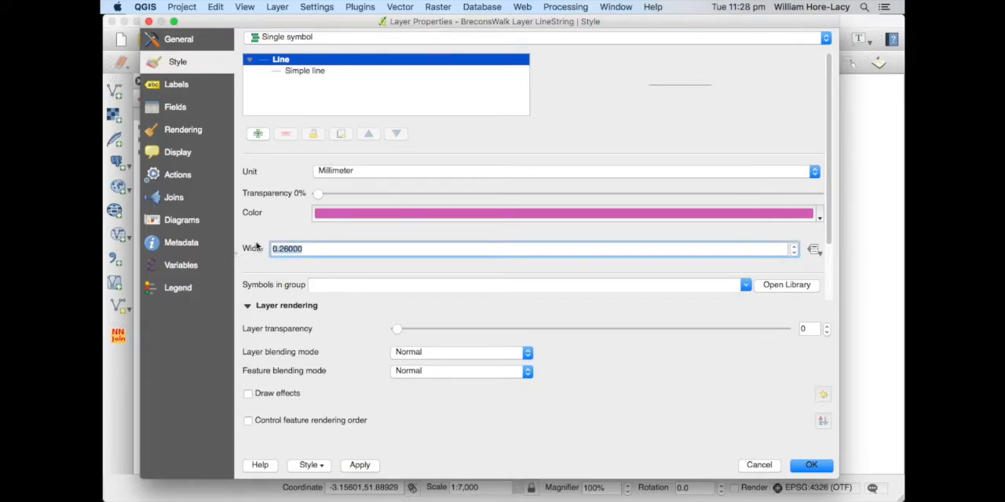
type(".8")
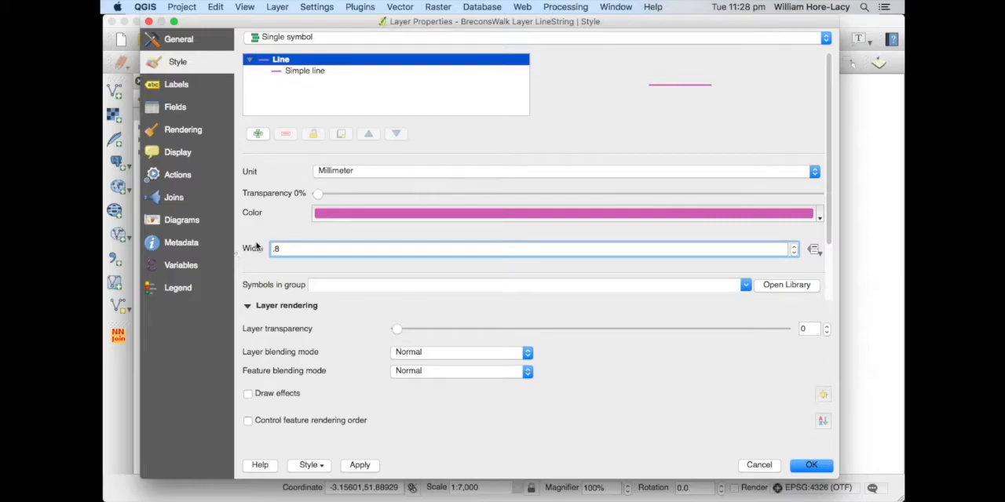
left_click(819, 218)
left_click(421, 416)
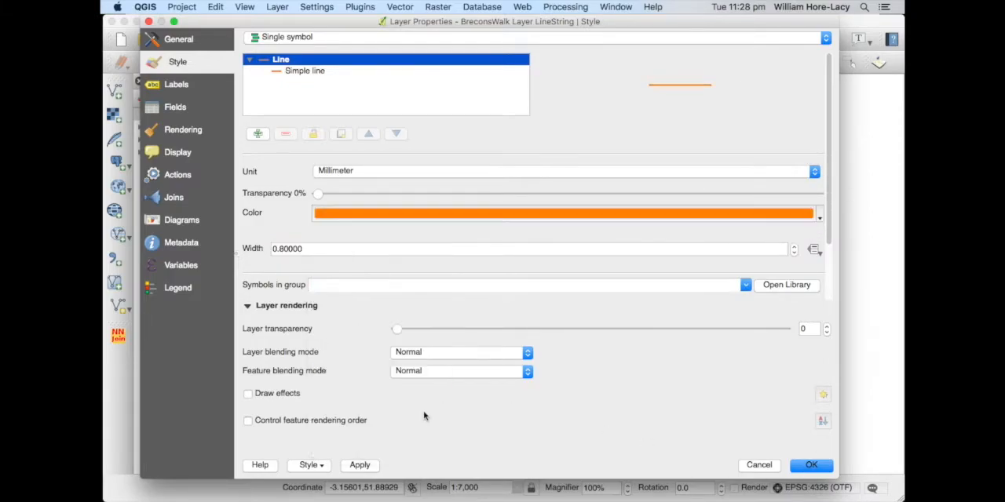
left_click(811, 464)
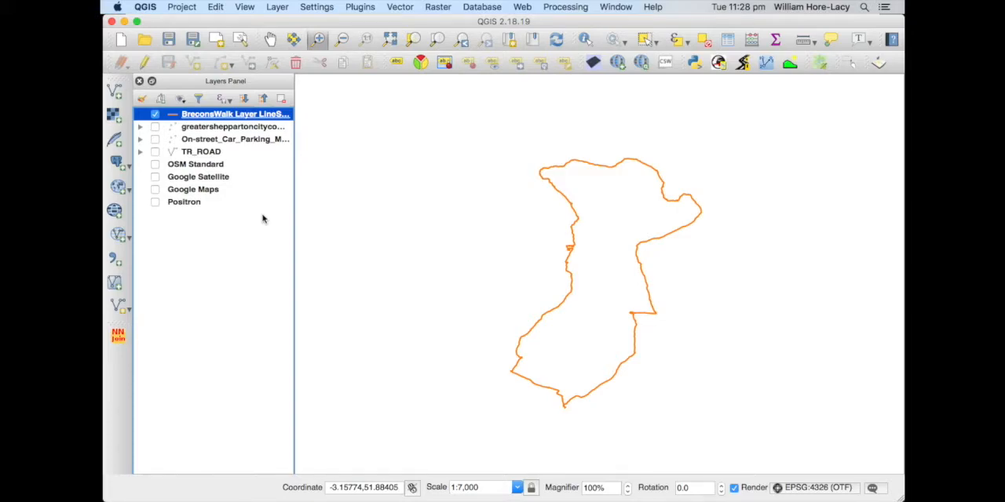
Add the raster Brecon-Abergavenny_geo_comp.tif and place it beneath the BreconsWalk layer in the layer order
left_click(116, 115)
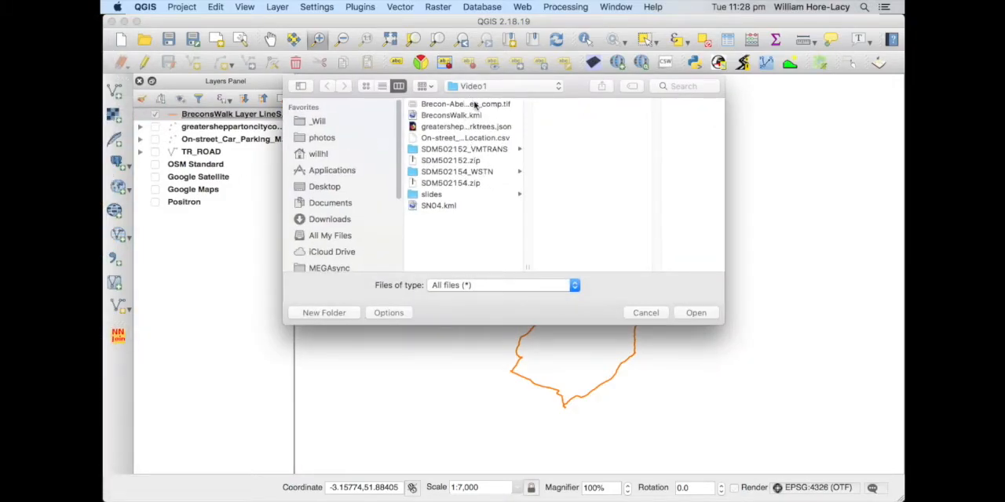
left_click(474, 106)
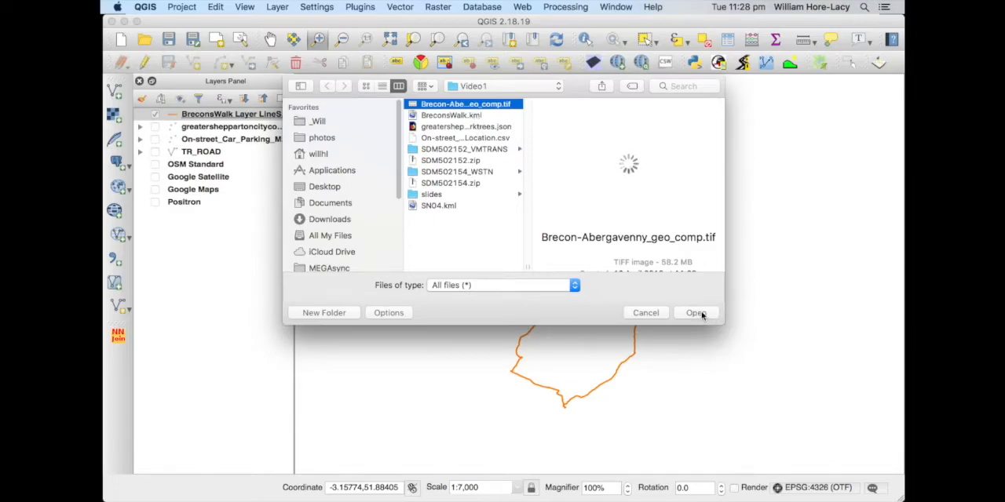
left_click(699, 314)
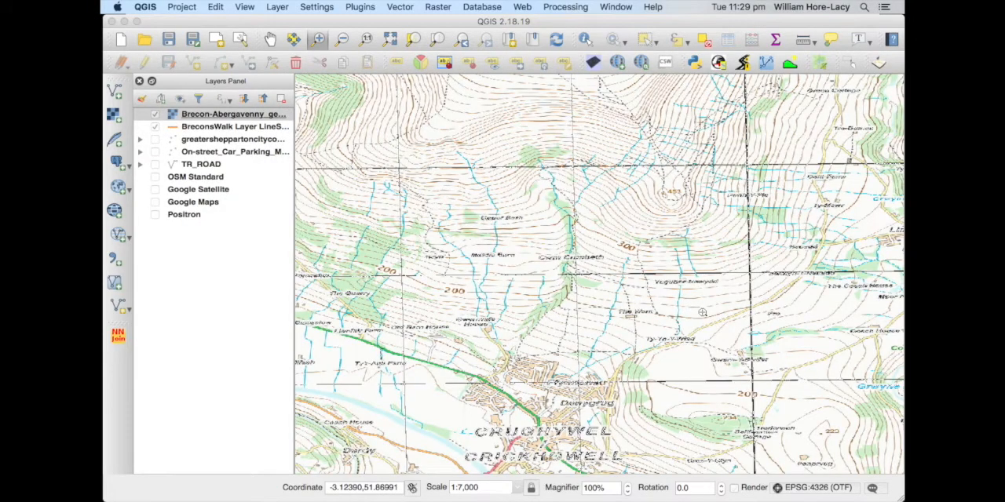
left_click_drag(250, 115, 256, 136)
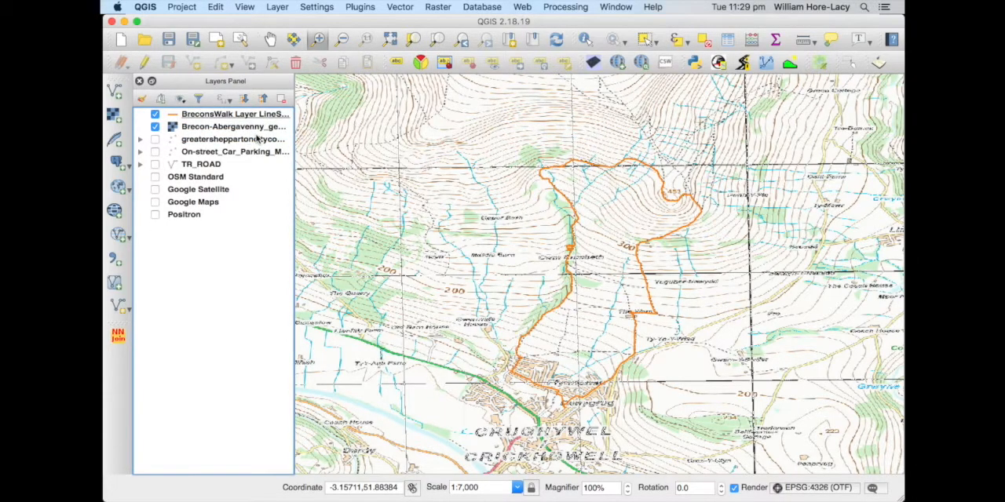
Set the Brecon-Abergavenny raster's resampling to Bilinear when zoomed in and Average when zoomed out, and deselect the layers
left_click(228, 116)
left_click(219, 128, "shift")
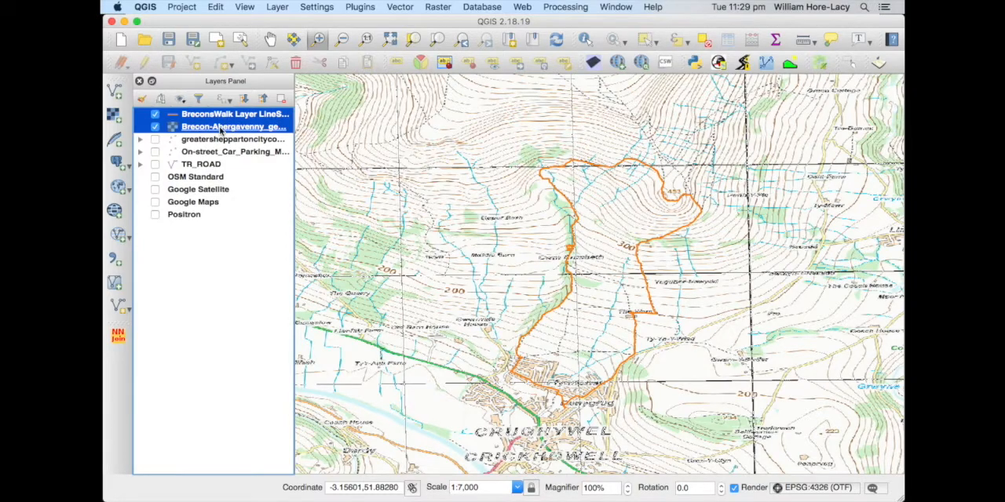
double_click(220, 129)
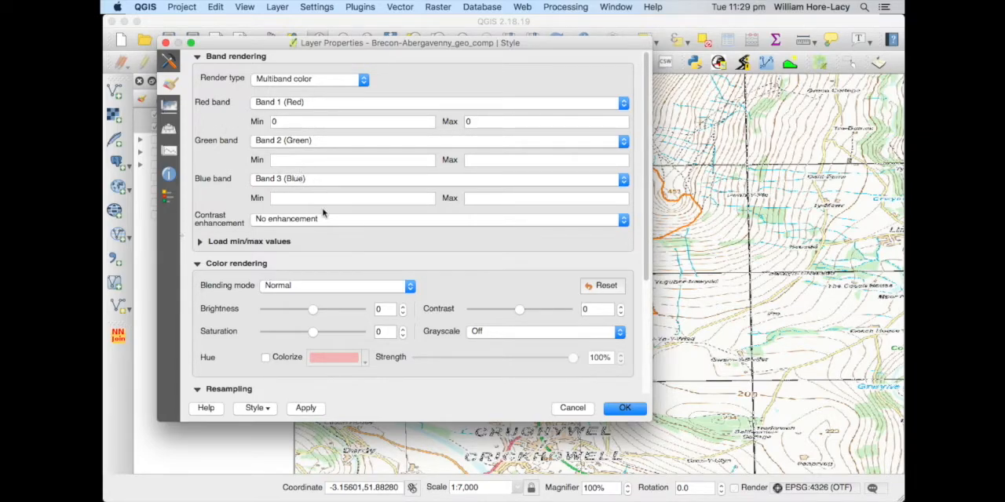
left_click(312, 219)
left_click(212, 203)
scroll(208, 222, "down", 3)
scroll(208, 224, "down", 4)
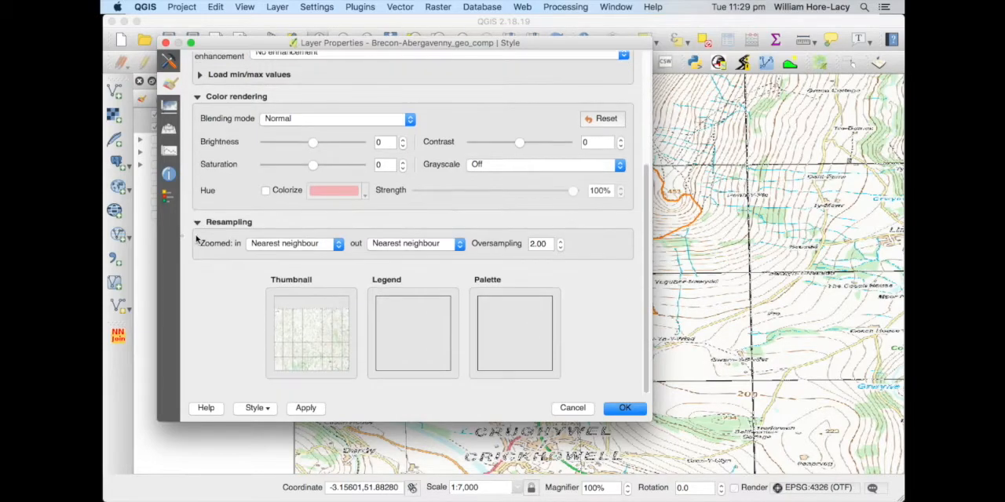
left_click(294, 244)
left_click(290, 252)
left_click(406, 243)
left_click(405, 255)
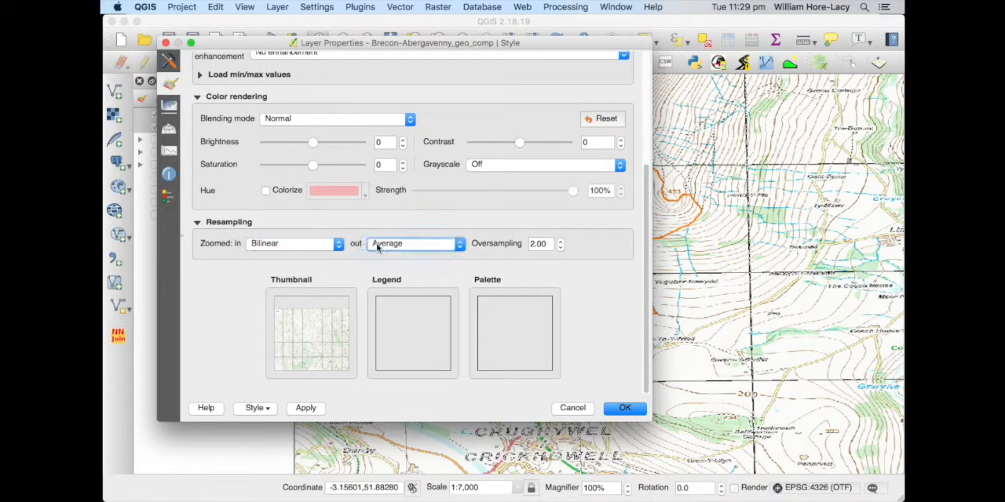
left_click(624, 410)
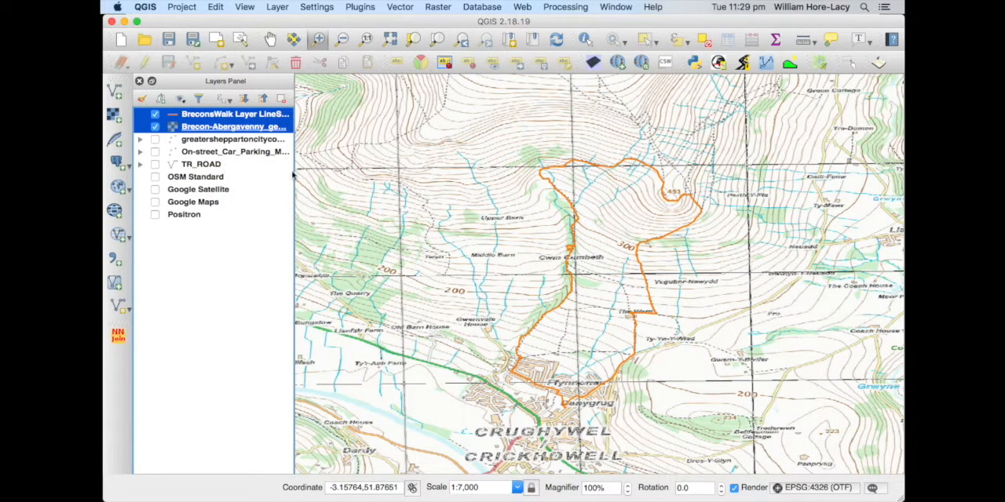
left_click(217, 226)
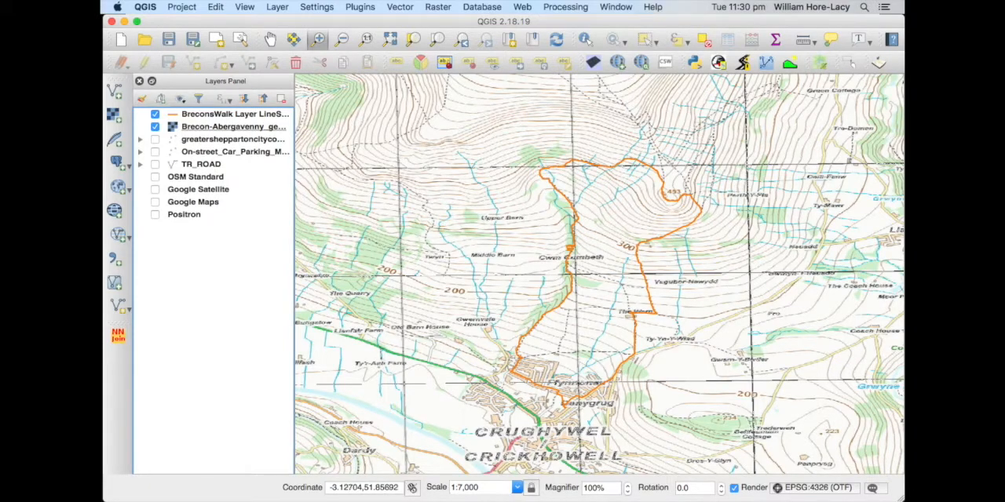
Switch to the presentation and advance to the "Getting data in: kml" slide
key("super+Tab")
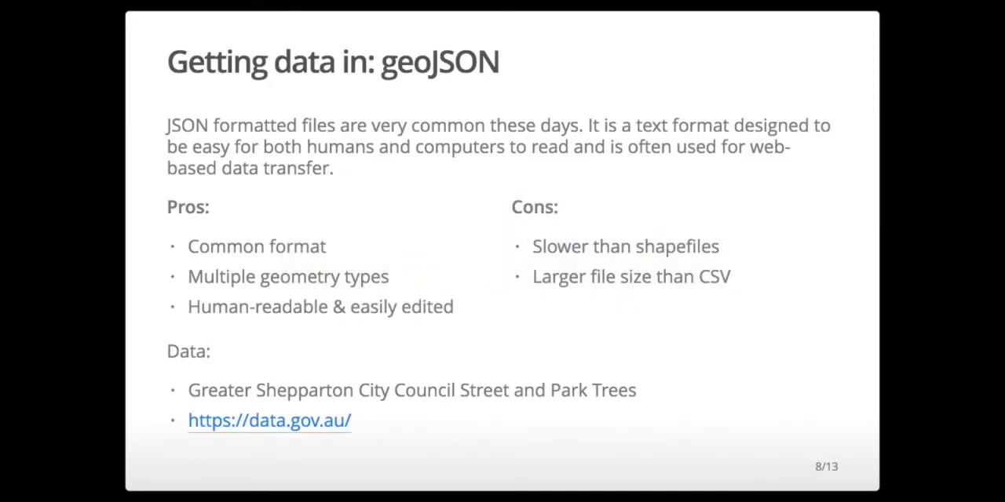
key("Right")
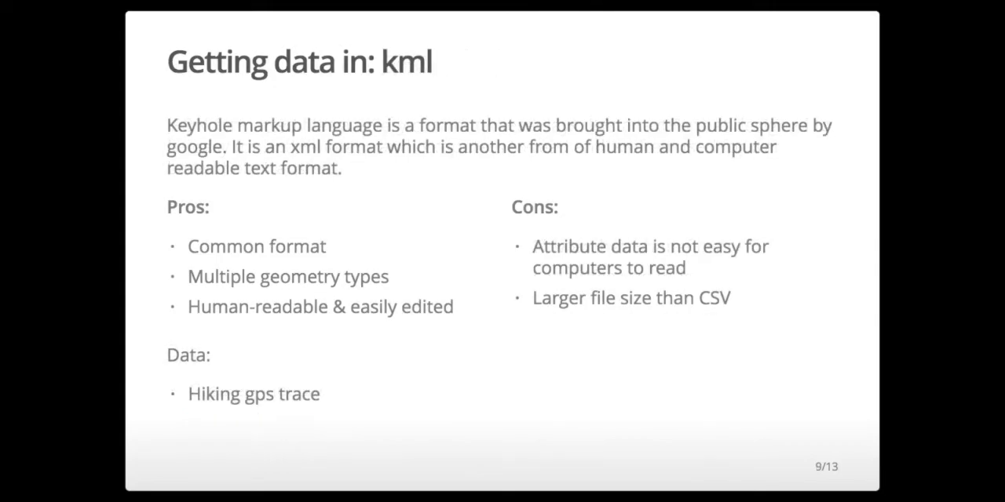